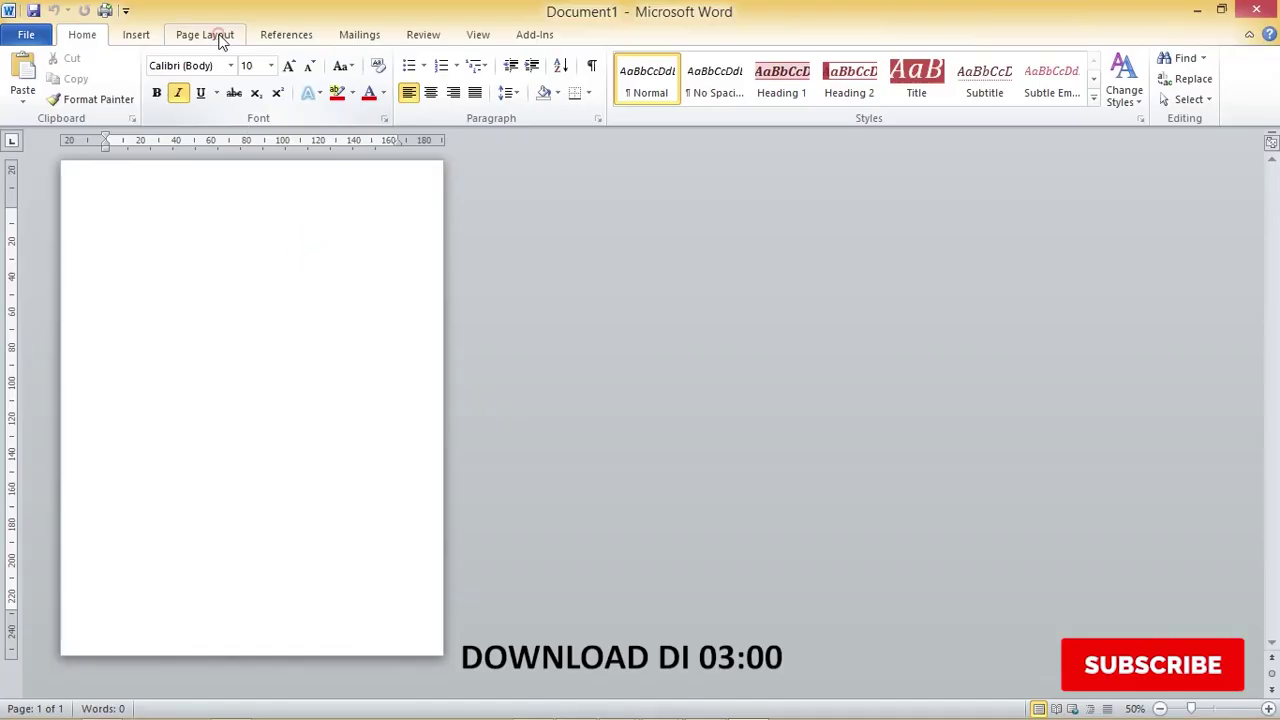
# - Set the page to A4 paper in landscape orientation with Narrow margins
pyautogui.click(220, 38)
pyautogui.click(288, 35)
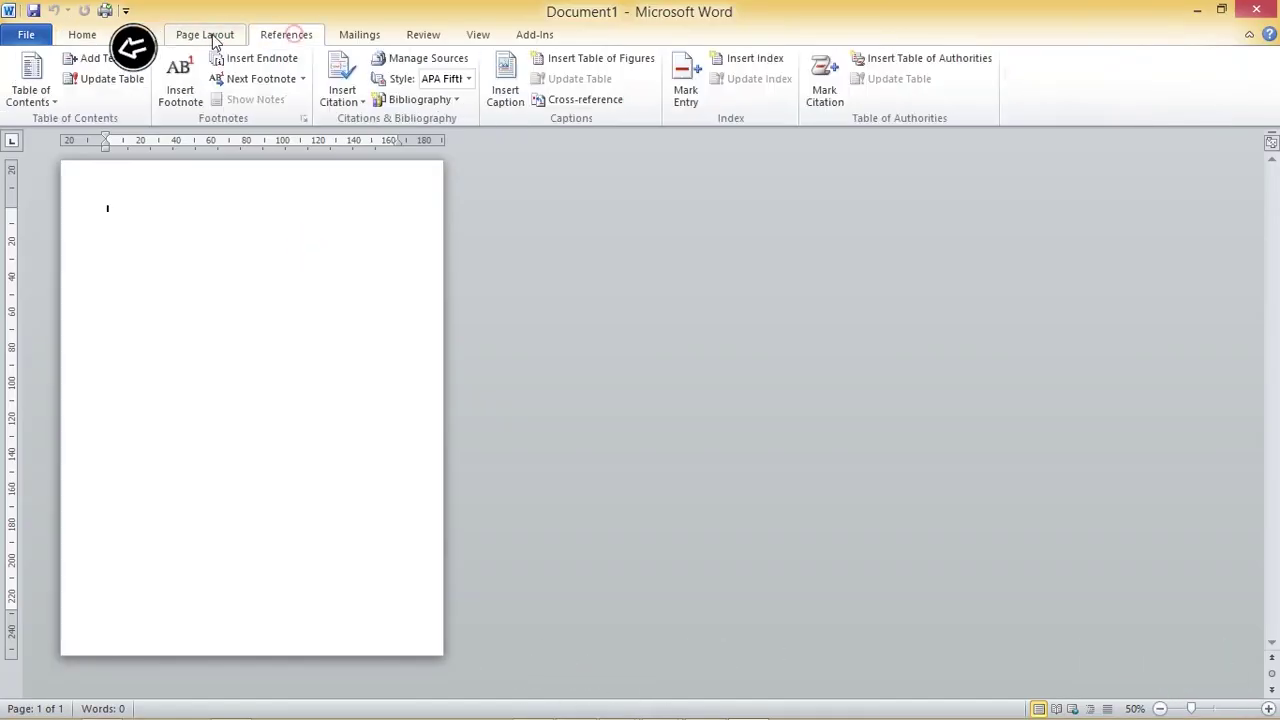
pyautogui.click(207, 36)
pyautogui.click(191, 78)
pyautogui.click(200, 160)
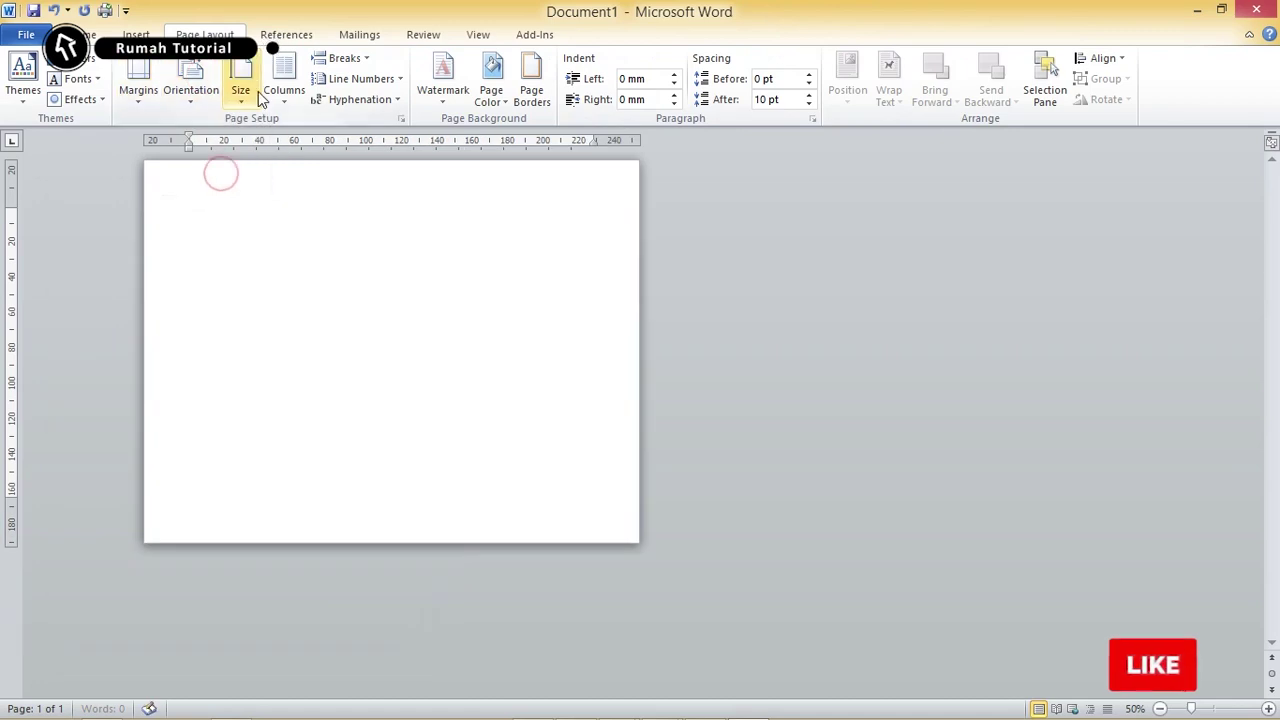
pyautogui.click(243, 92)
pyautogui.moveTo(429, 251); pyautogui.dragTo(431, 135)
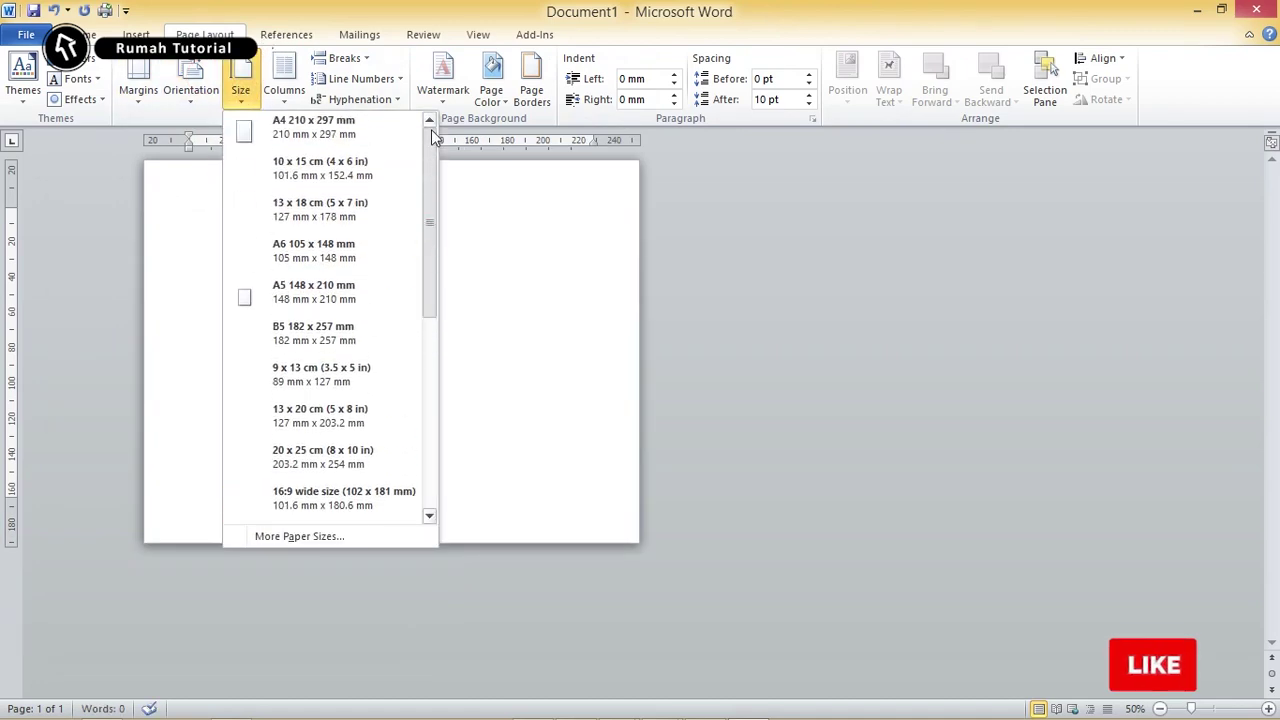
pyautogui.click(342, 128)
pyautogui.click(138, 88)
pyautogui.click(176, 248)
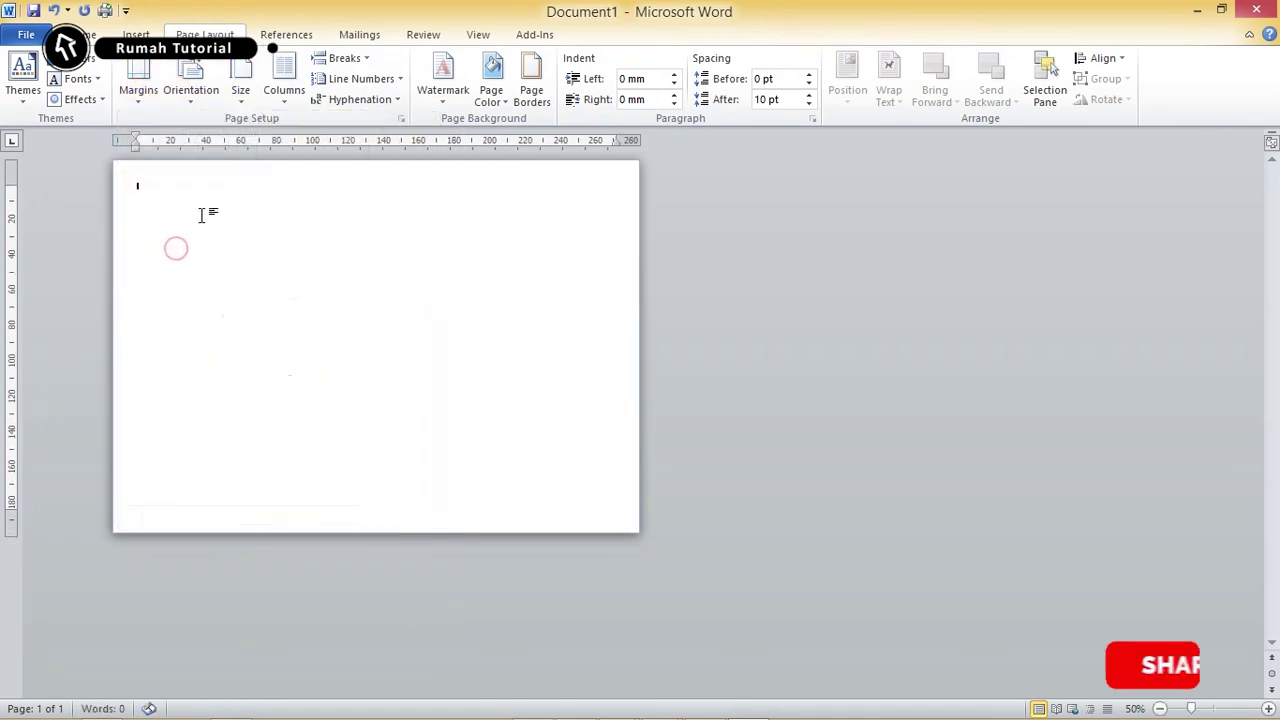
pyautogui.click(136, 34)
# - Draw a rectangle sized 126 mm tall by about 79 mm wide and move it to the top-left
pyautogui.click(278, 95)
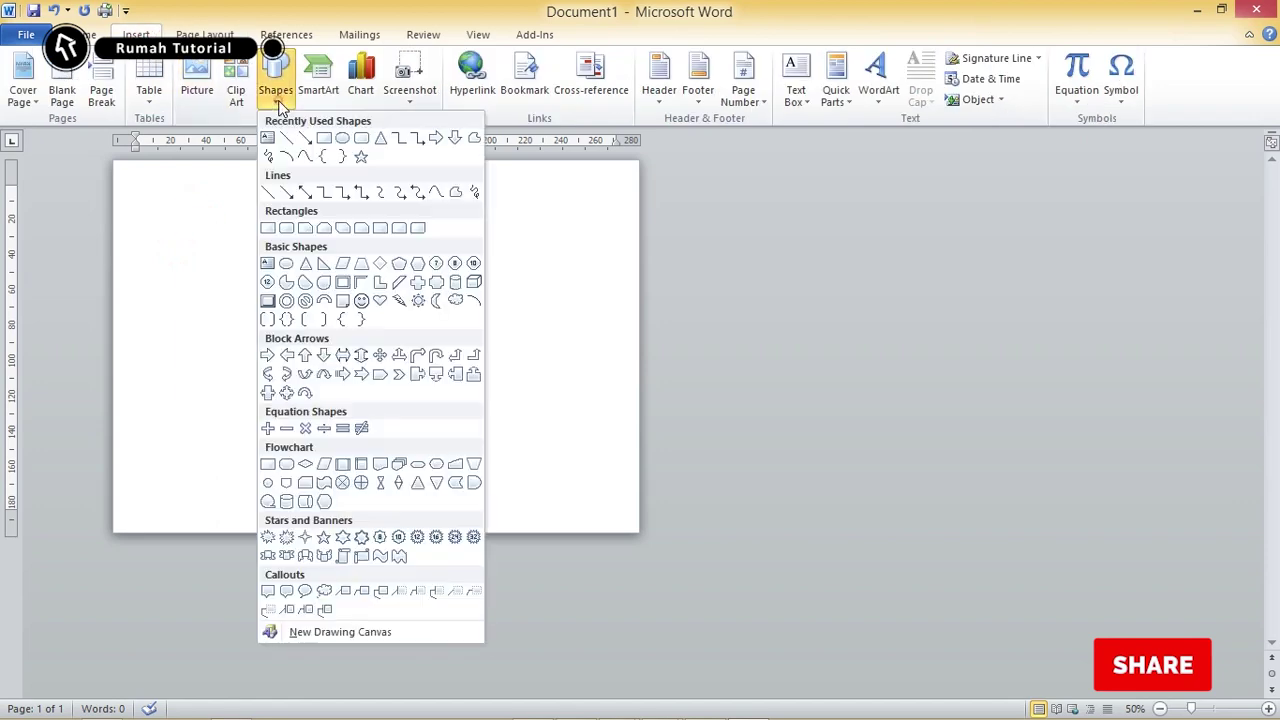
pyautogui.click(323, 137)
pyautogui.moveTo(251, 234); pyautogui.dragTo(366, 377)
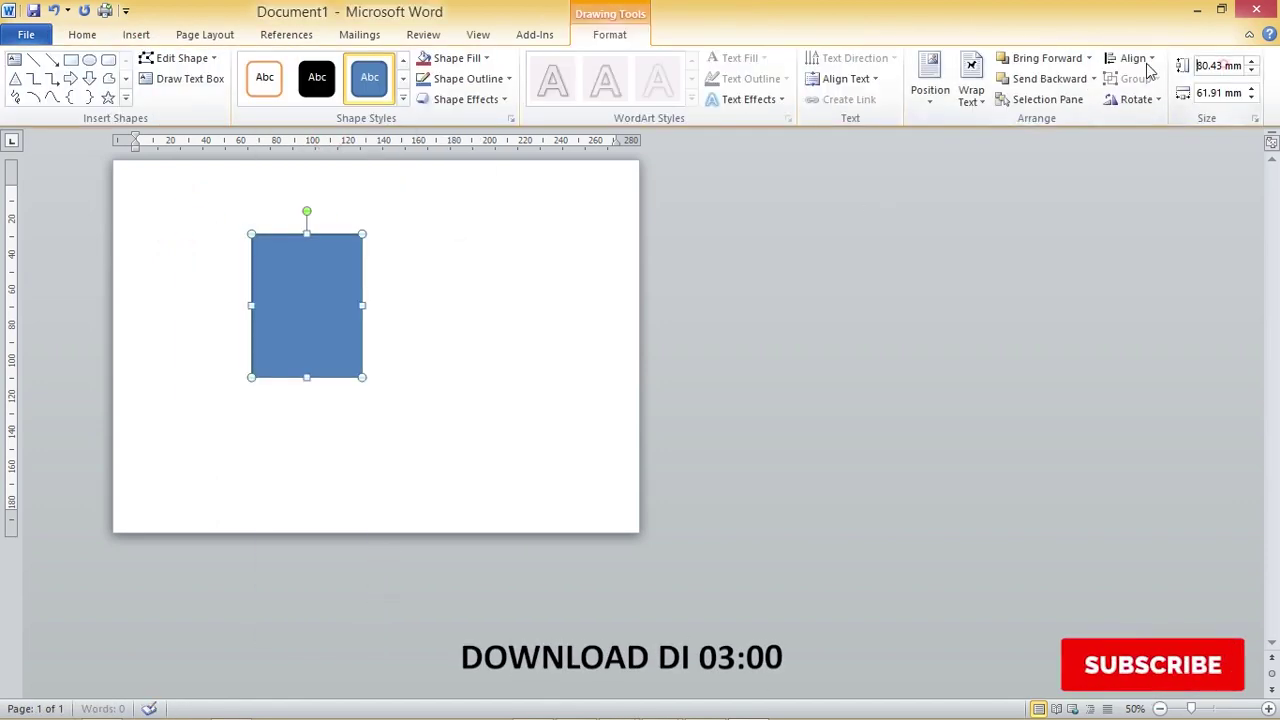
pyautogui.click(1214, 65)
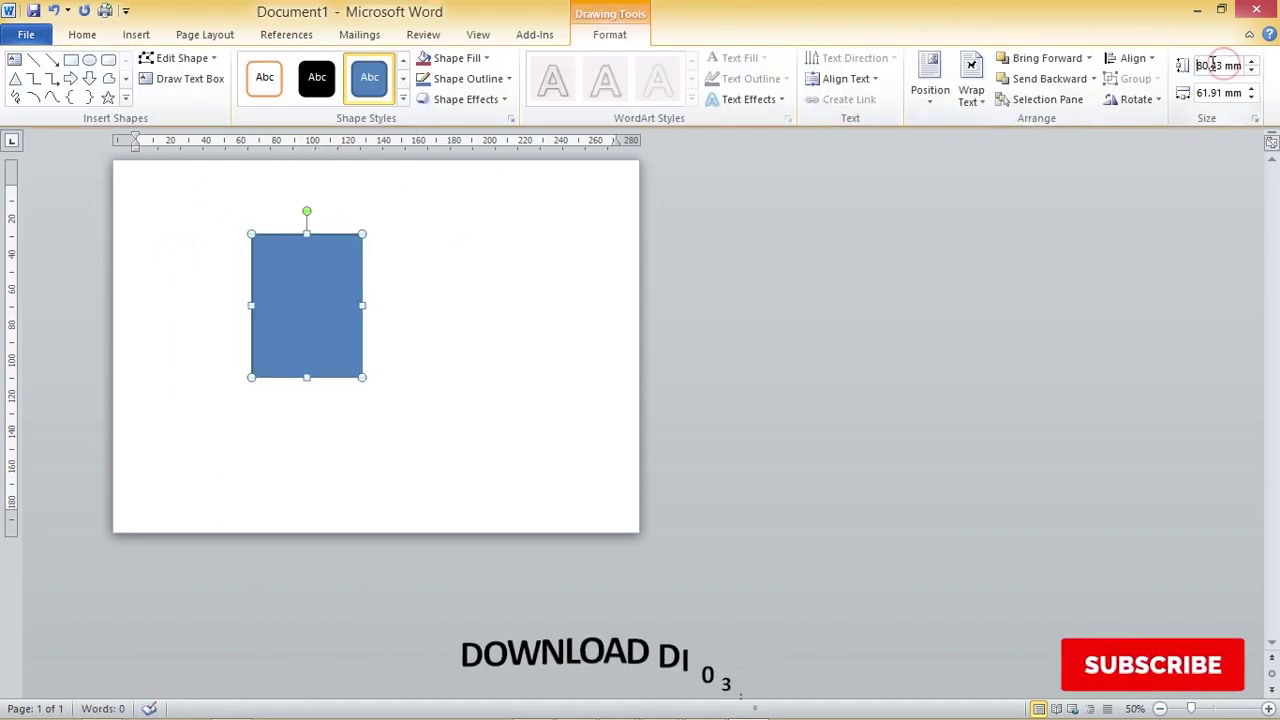
pyautogui.click(1218, 65)
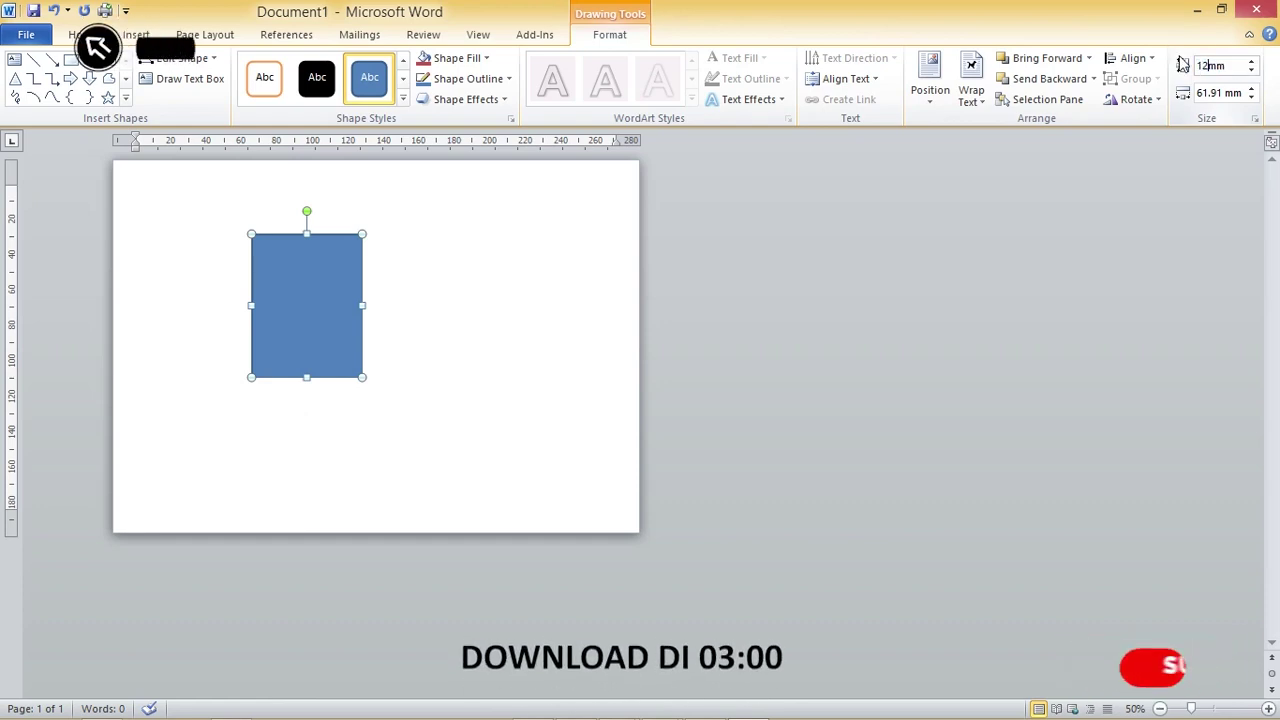
pyautogui.write('126')
pyautogui.press('Tab')
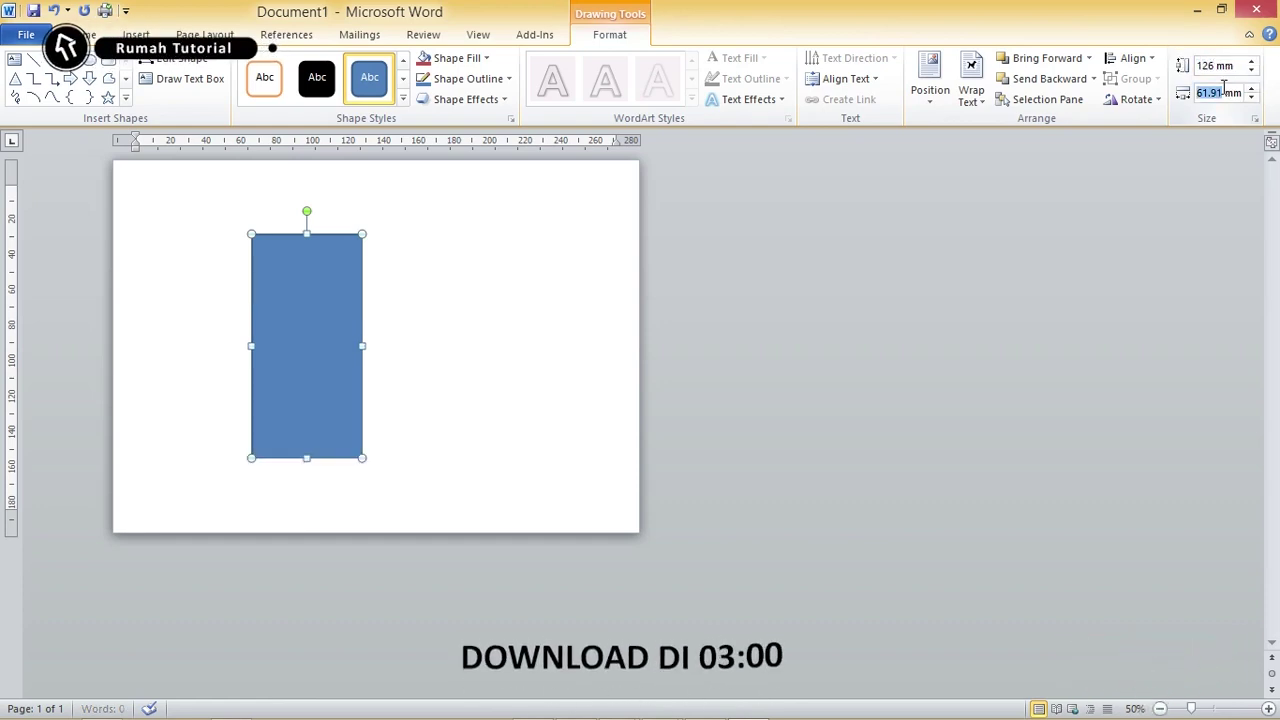
pyautogui.write('79')
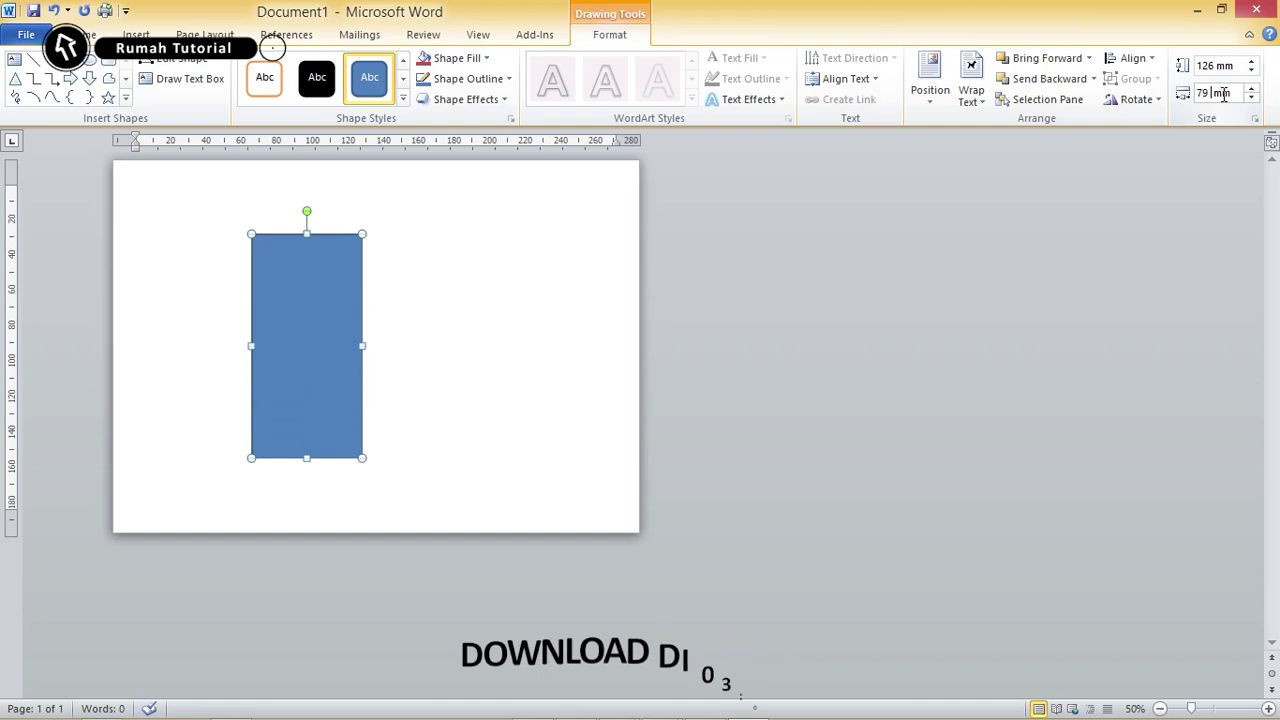
pyautogui.press('Return')
pyautogui.moveTo(308, 278); pyautogui.dragTo(198, 229)
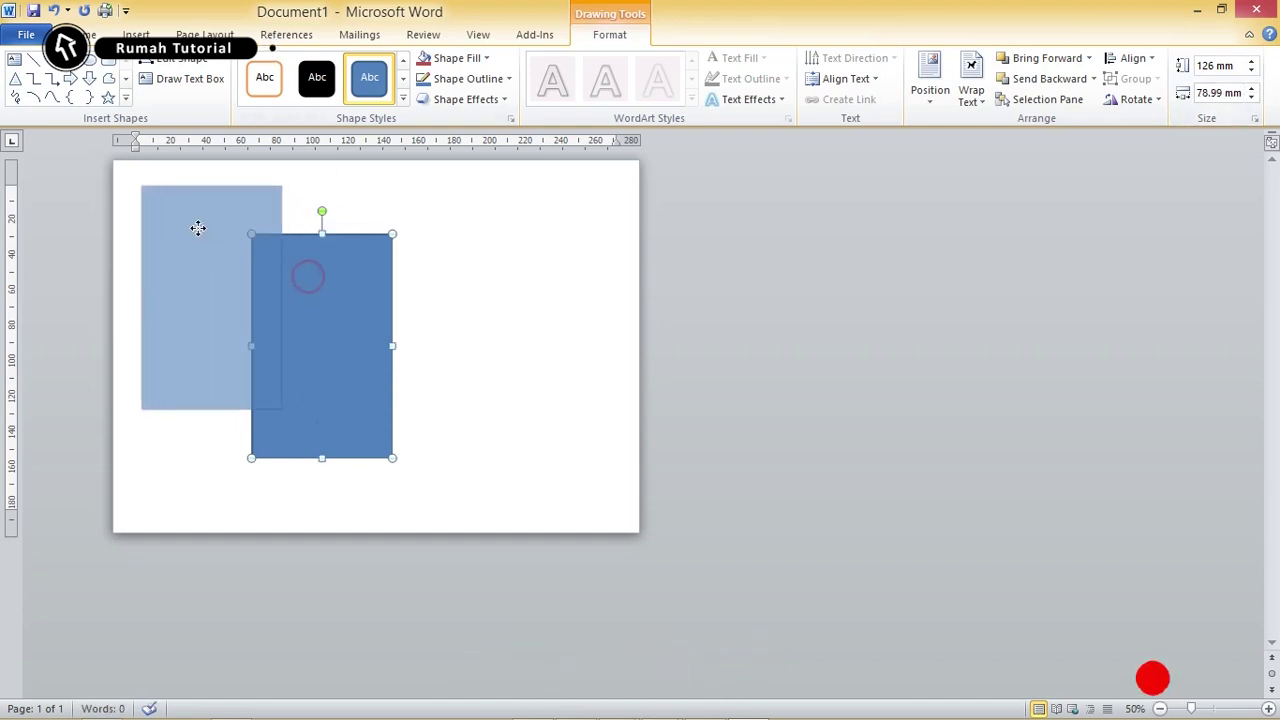
# - Fill the rectangle with the card design picture showing a pink header and navy strip
pyautogui.click(488, 58)
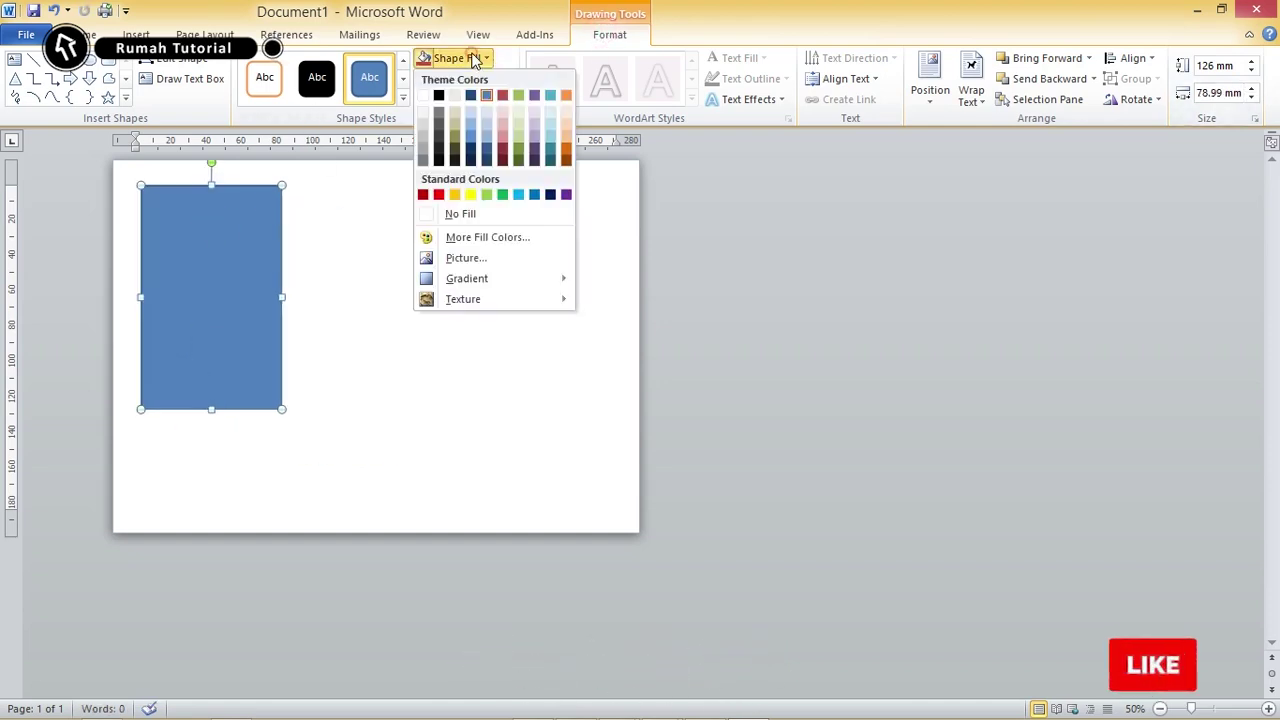
pyautogui.click(466, 258)
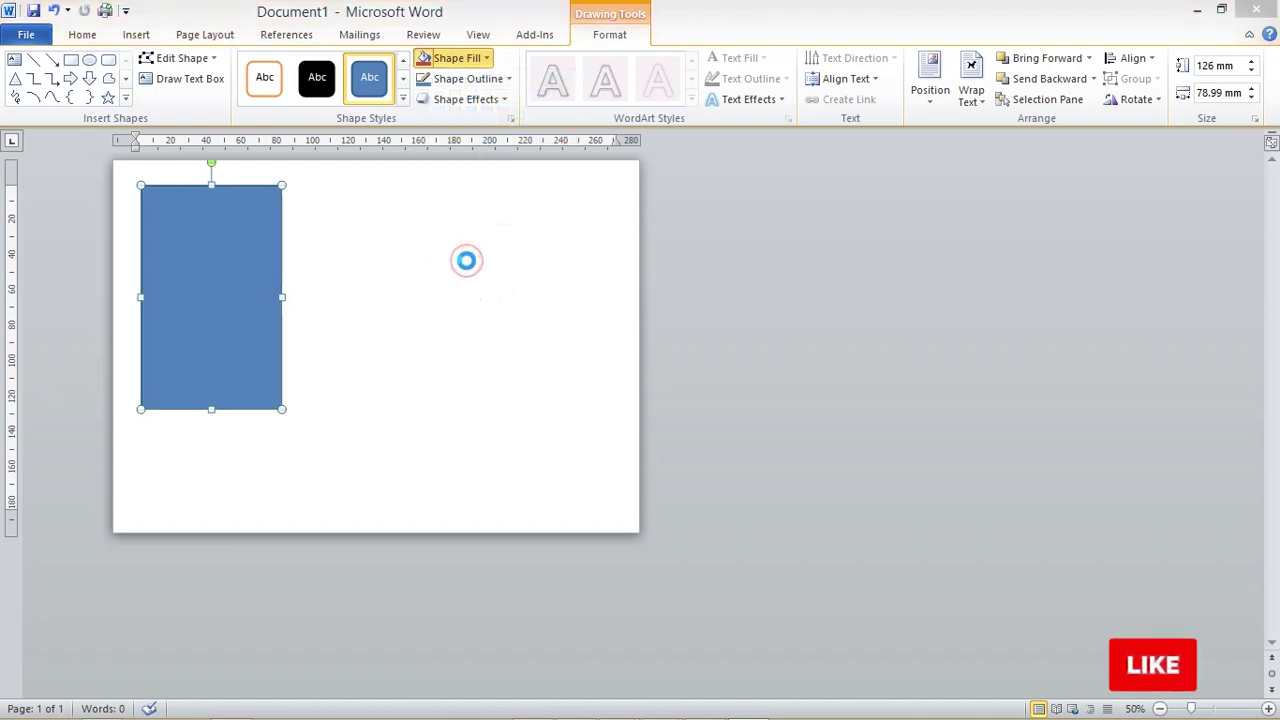
pyautogui.doubleClick(700, 185)
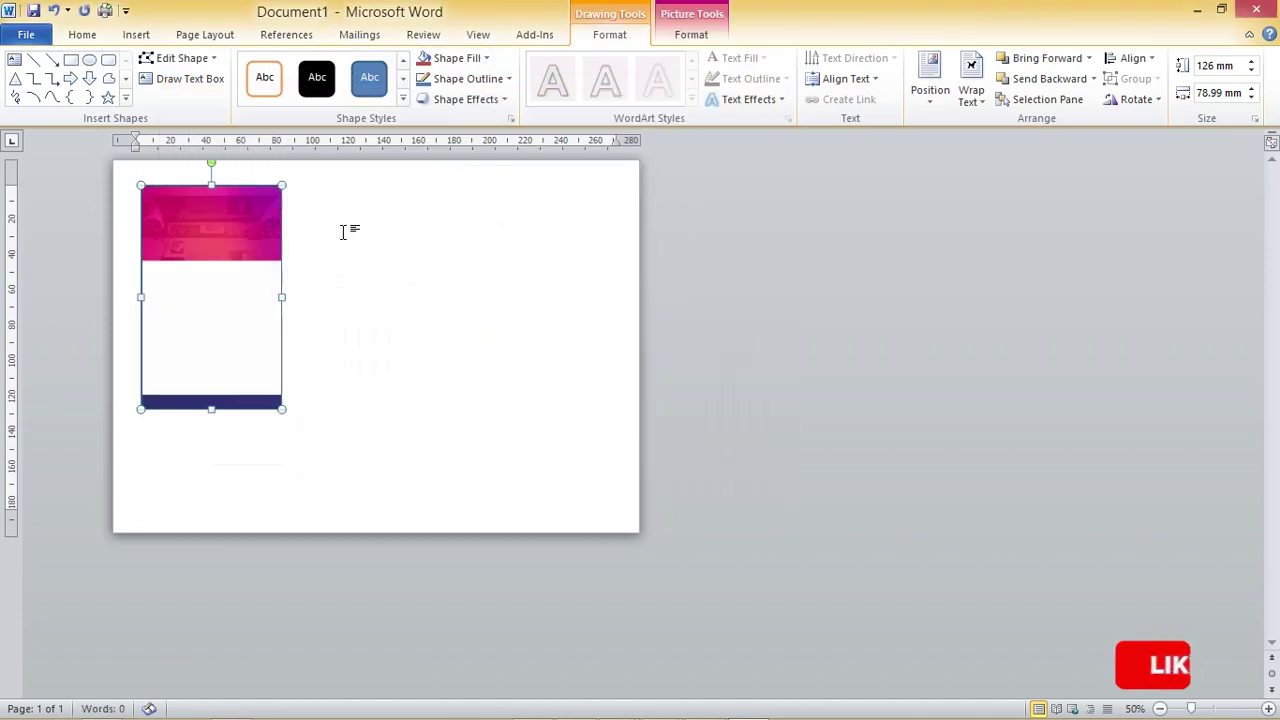
pyautogui.click(458, 58)
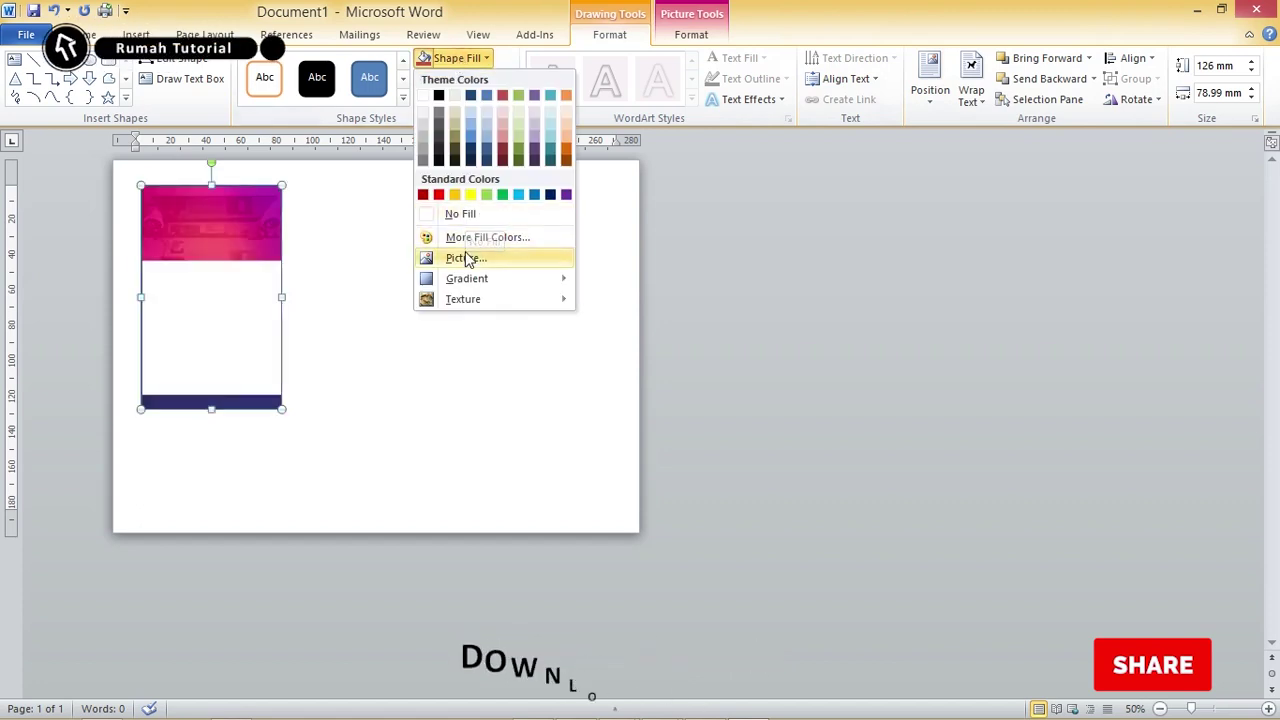
pyautogui.click(519, 48)
# - Remove the rectangle's outline
pyautogui.click(498, 86)
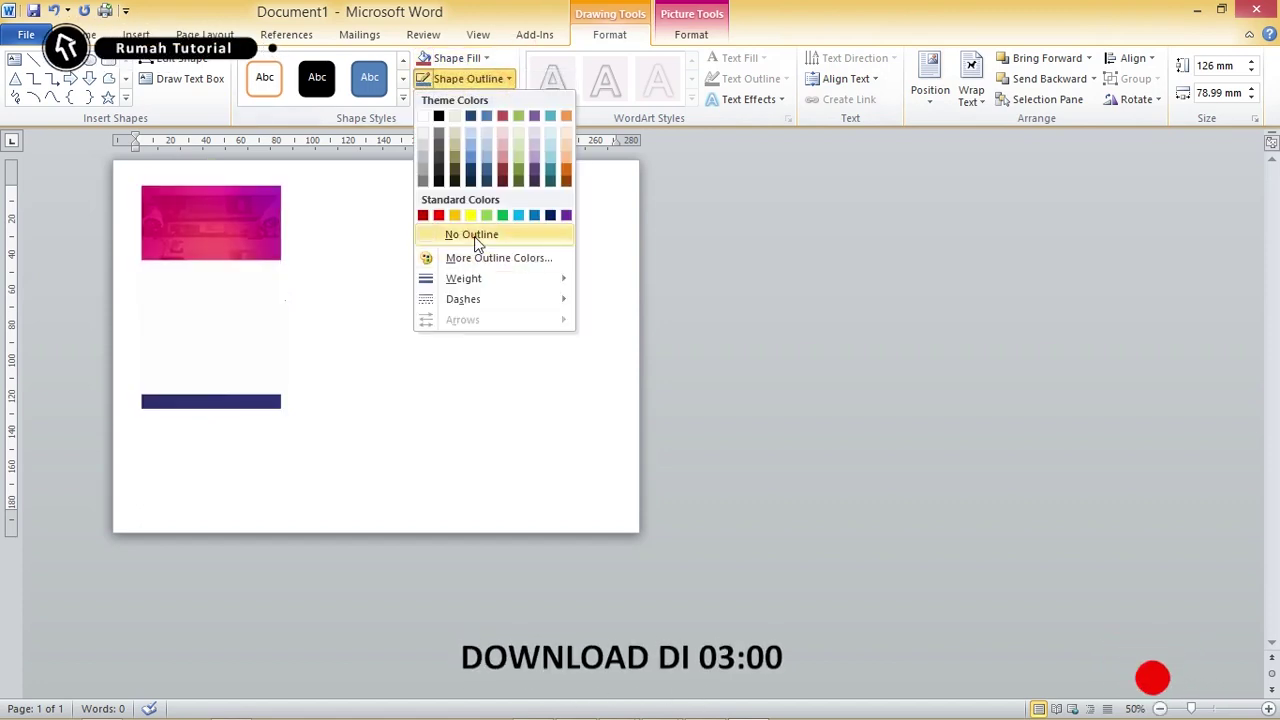
pyautogui.click(475, 235)
pyautogui.click(136, 34)
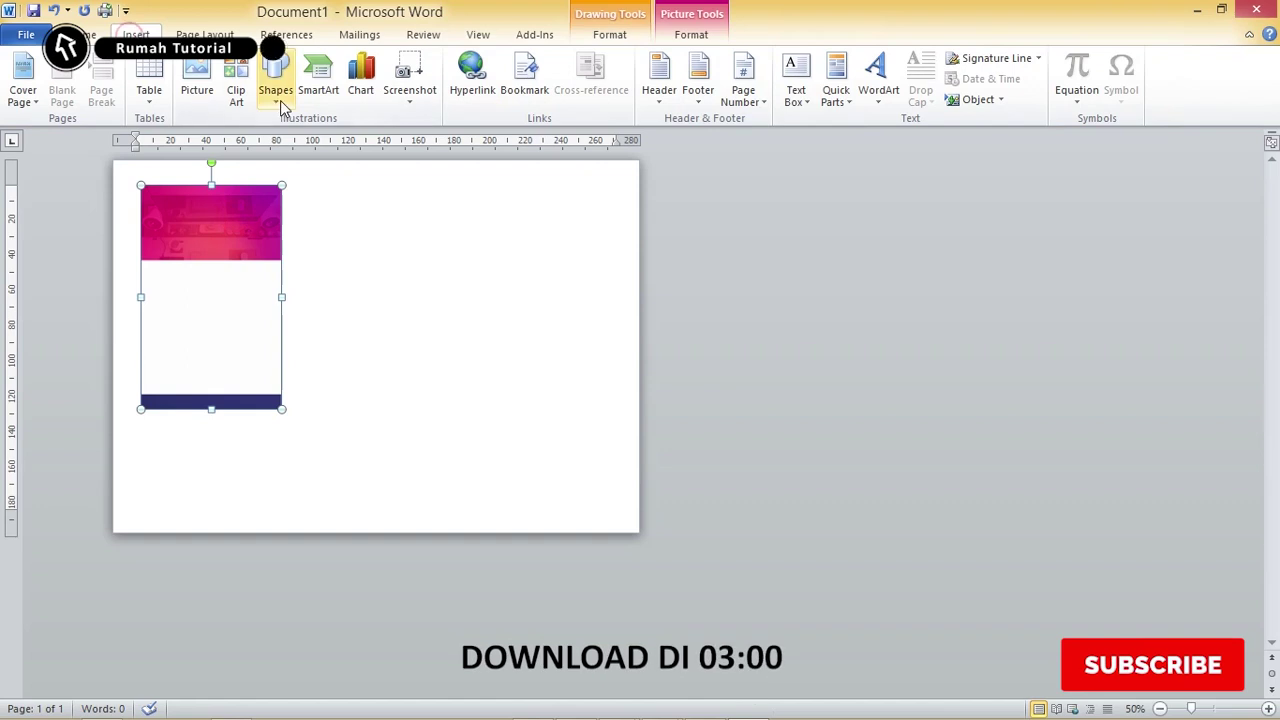
# - Draw a circle and fill it with the College Campus logo picture
pyautogui.click(276, 80)
pyautogui.click(342, 143)
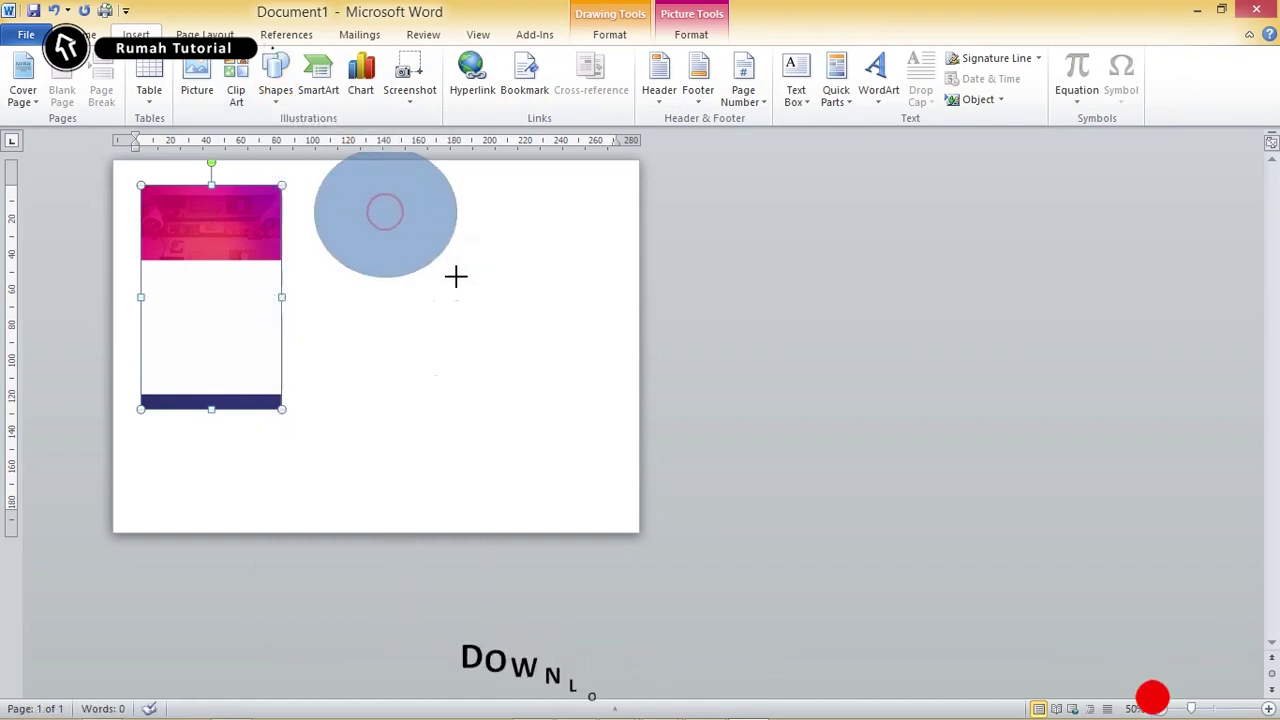
pyautogui.moveTo(384, 212); pyautogui.dragTo(506, 333)
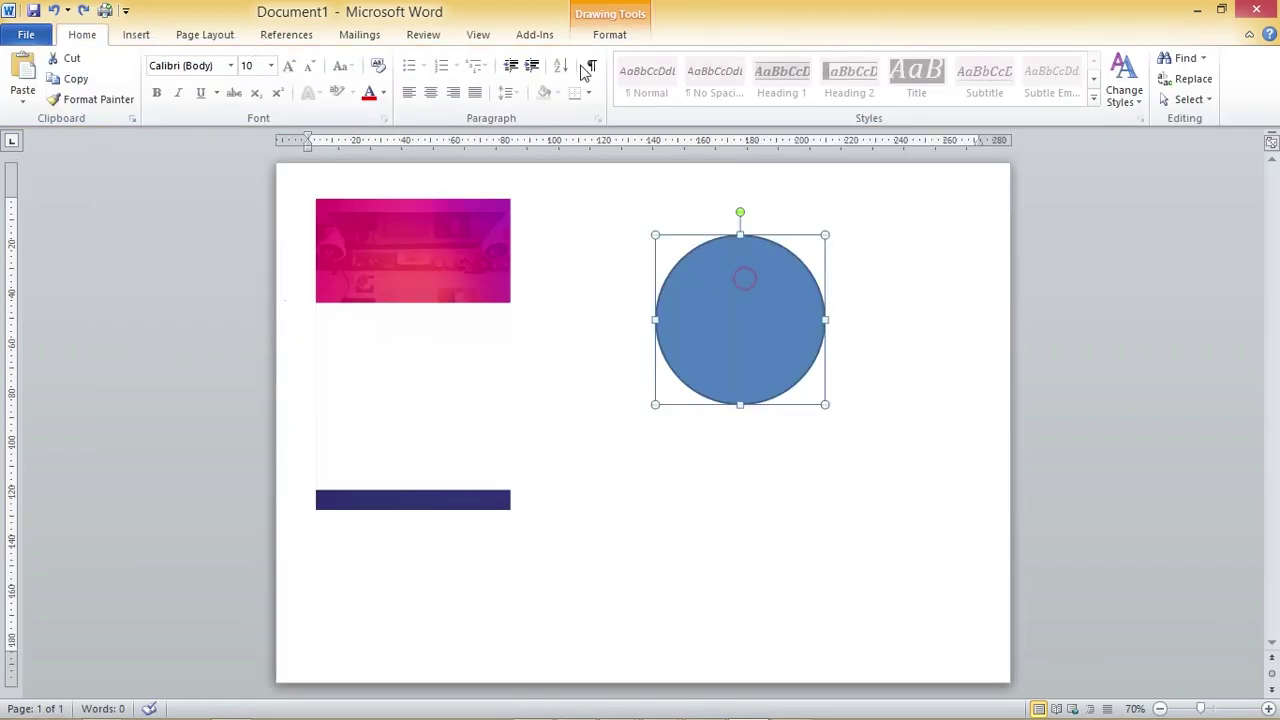
pyautogui.click(600, 34)
pyautogui.click(463, 62)
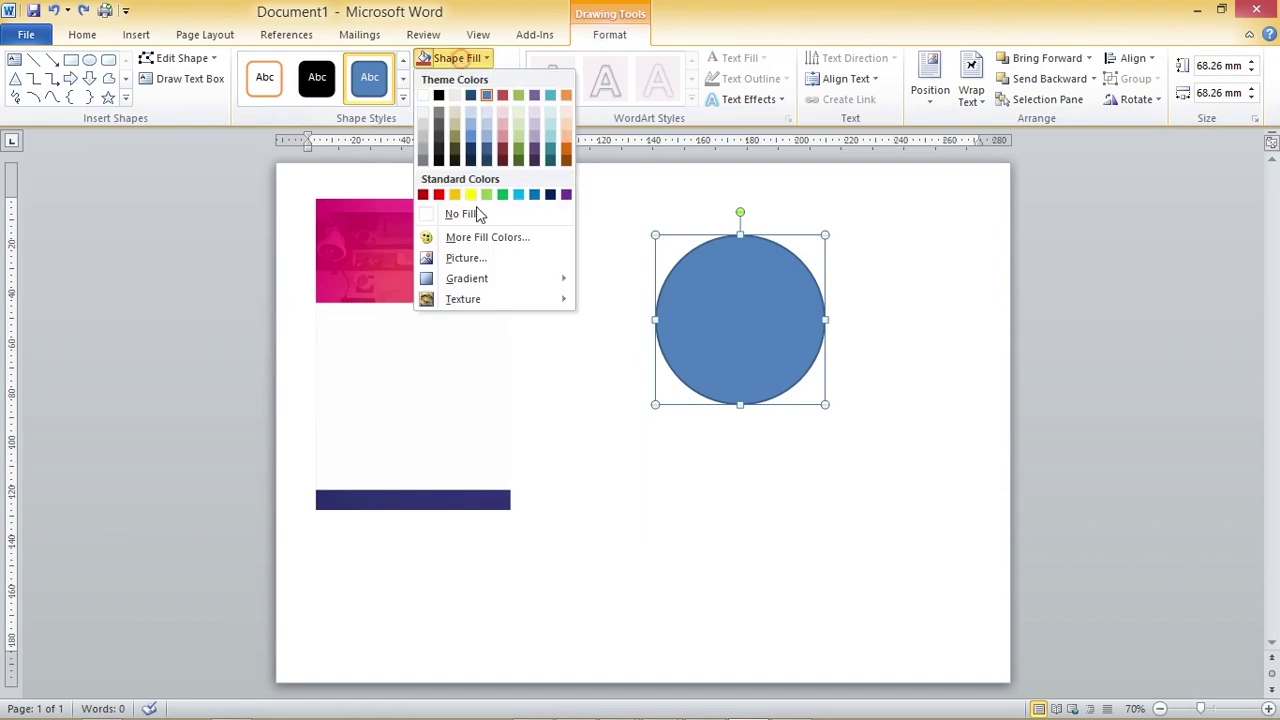
pyautogui.click(462, 258)
pyautogui.doubleClick(395, 329)
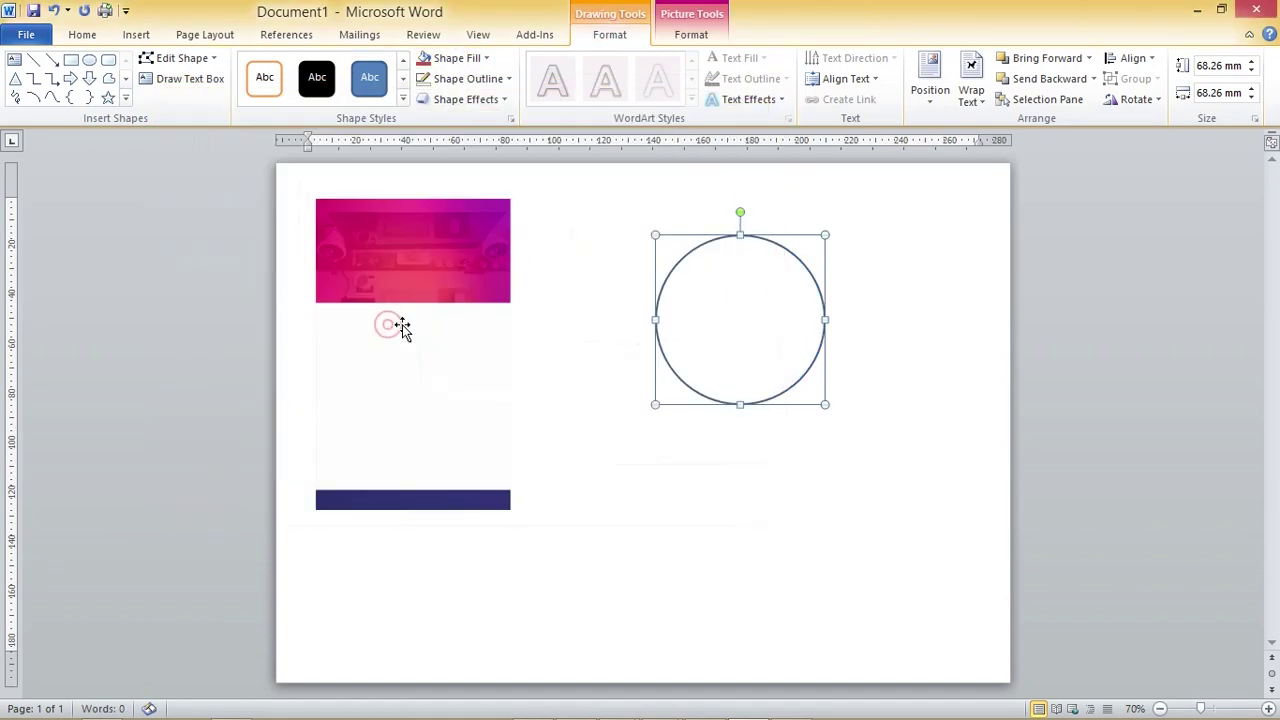
# - Remove the logo circle's outline and shrink it onto the pink header, about 37 mm
pyautogui.click(508, 79)
pyautogui.click(471, 231)
pyautogui.moveTo(707, 274); pyautogui.dragTo(401, 240)
pyautogui.moveTo(517, 200)
pyautogui.mouseDown()
pyautogui.moveTo(443, 281)
pyautogui.moveTo(425, 244)
pyautogui.mouseUp()
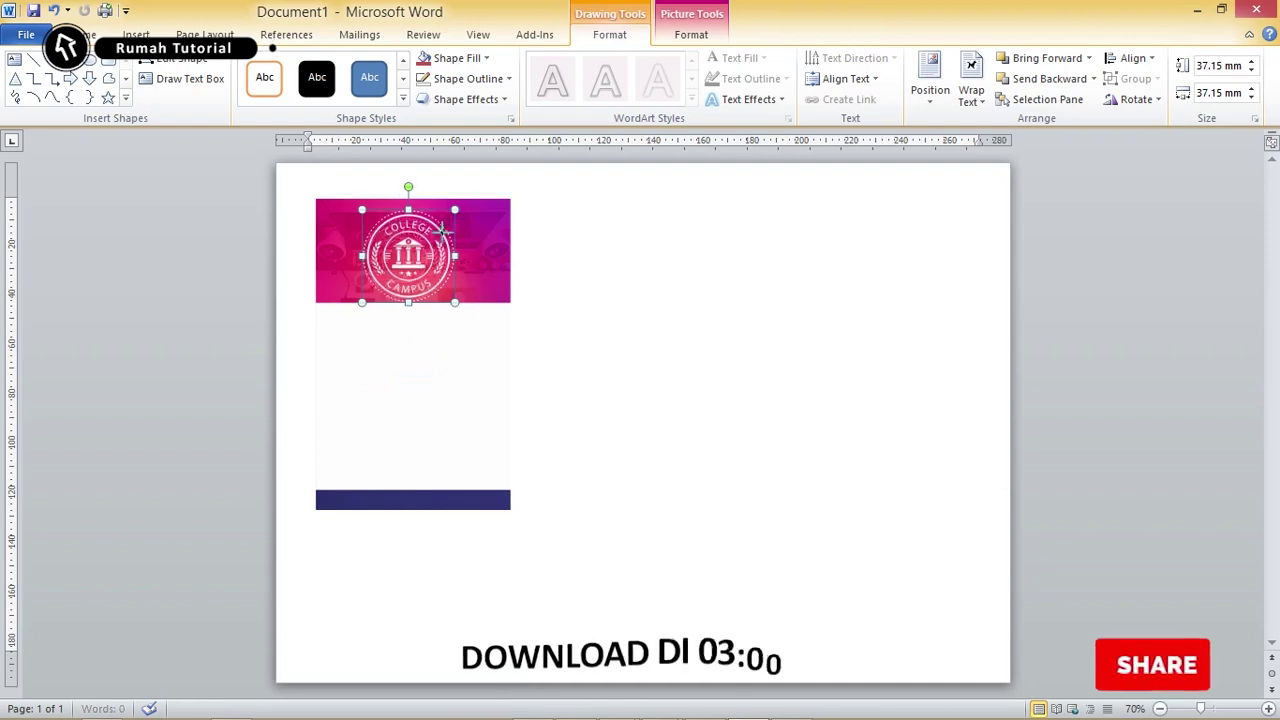
pyautogui.moveTo(362, 302); pyautogui.dragTo(371, 295)
# - Draw a text box under the pink header reading 'Peserta' and 'Seminar smk negeri 4' on two lines
pyautogui.click(137, 34)
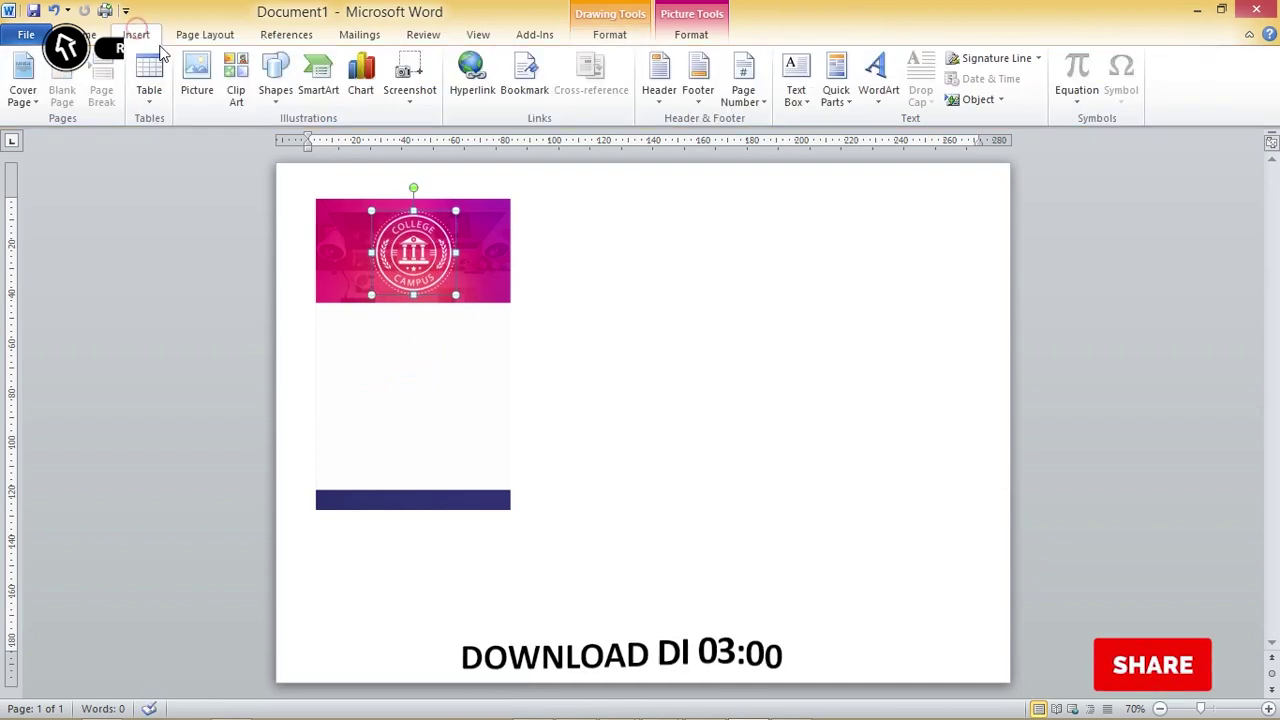
pyautogui.click(276, 92)
pyautogui.click(270, 137)
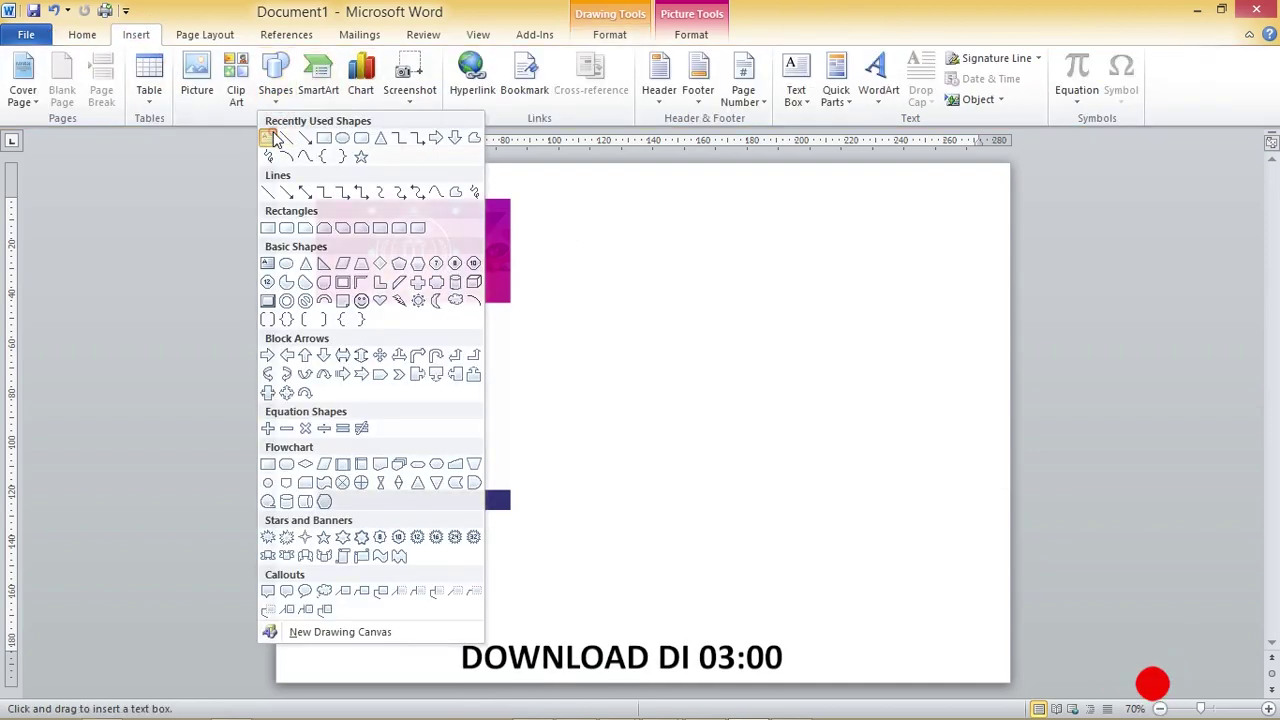
pyautogui.moveTo(343, 326); pyautogui.dragTo(490, 394)
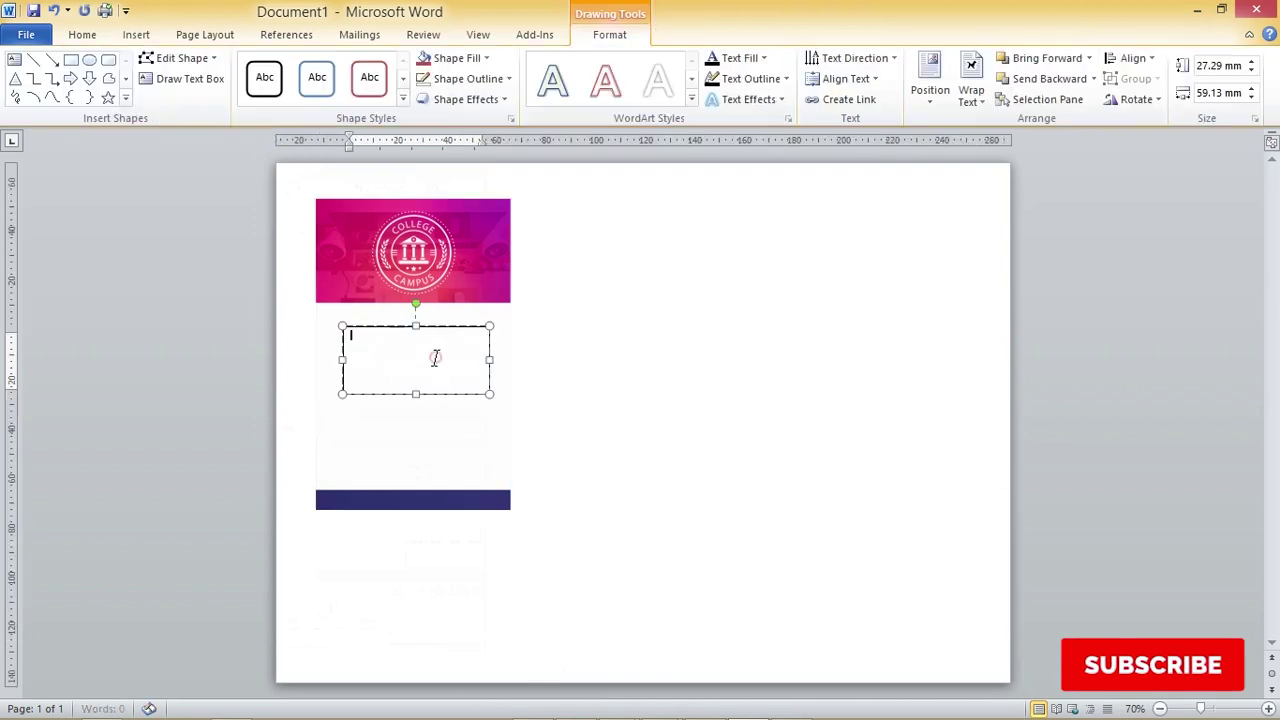
pyautogui.write('peserta')
pyautogui.press('Return')
pyautogui.write('smk negeri 4')
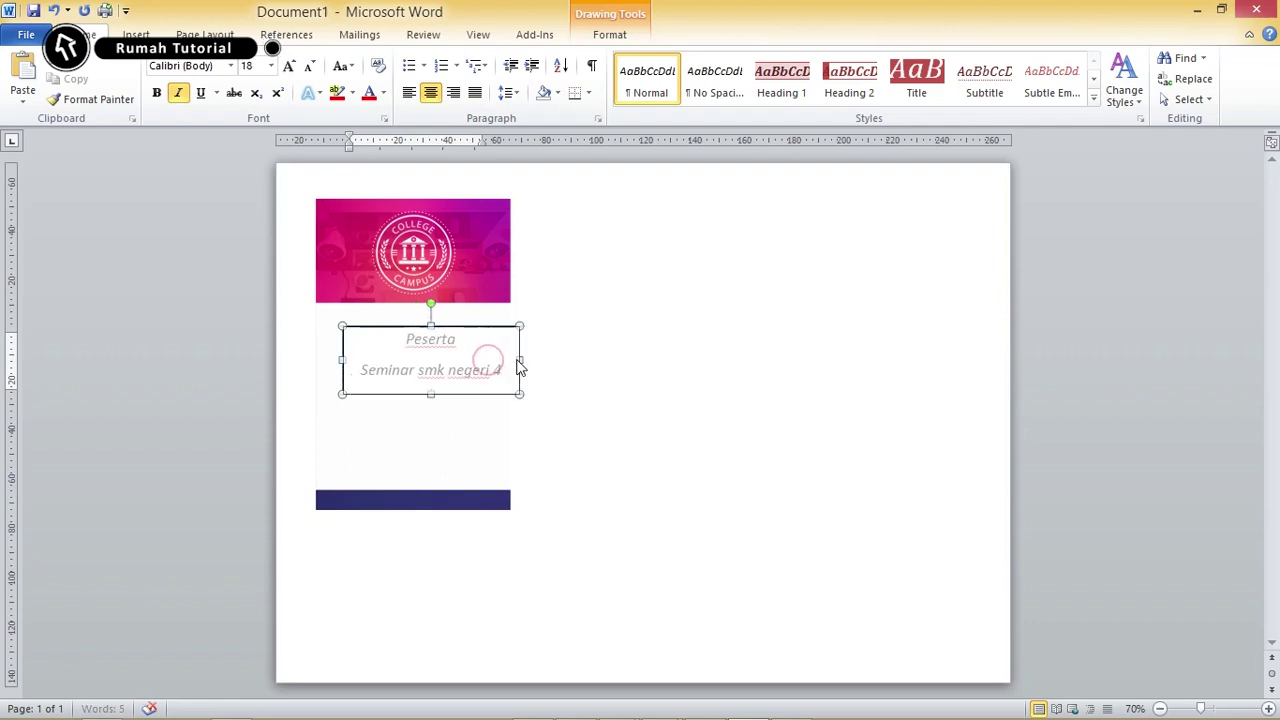
# - Set the box text to ObelixPro and add ' 4' so the second line reads SEMINAR SMK NEGERI 4
pyautogui.click(436, 355)
pyautogui.hotkey('ctrl', 'a')
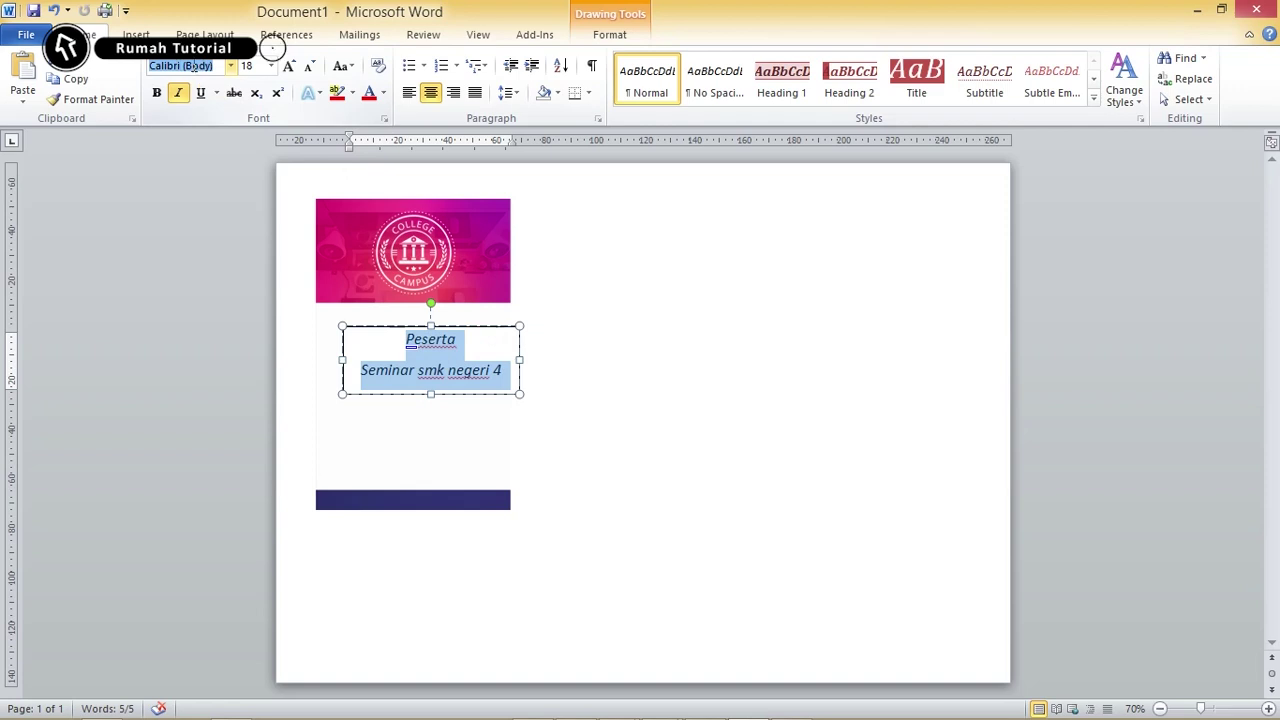
pyautogui.press('Return')
pyautogui.click(366, 372)
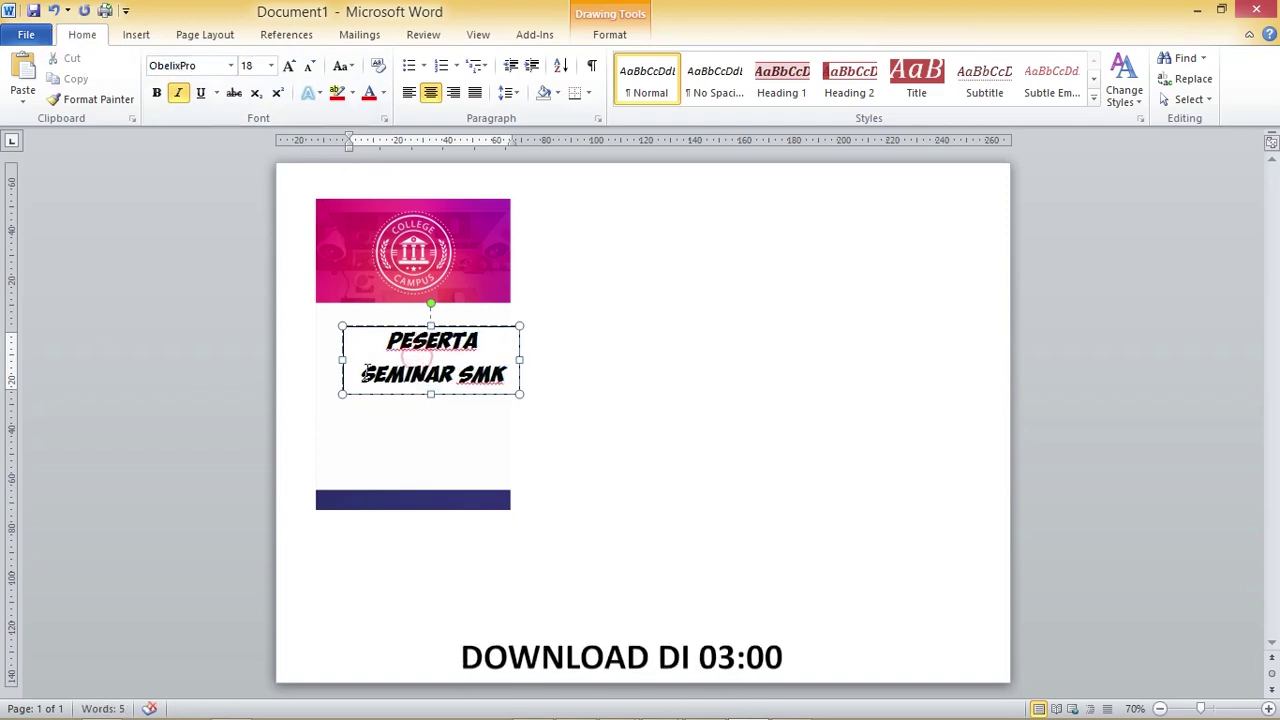
pyautogui.click(205, 66)
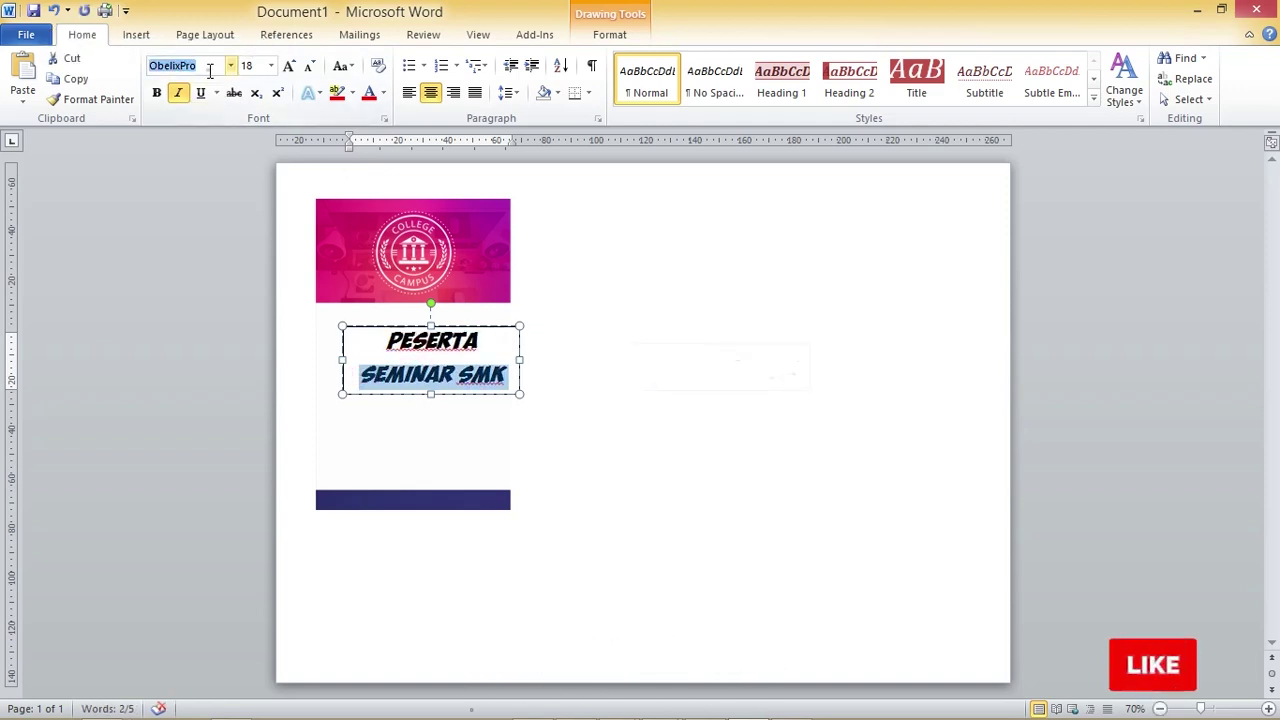
pyautogui.write('Insanburger wi')
pyautogui.press('Return')
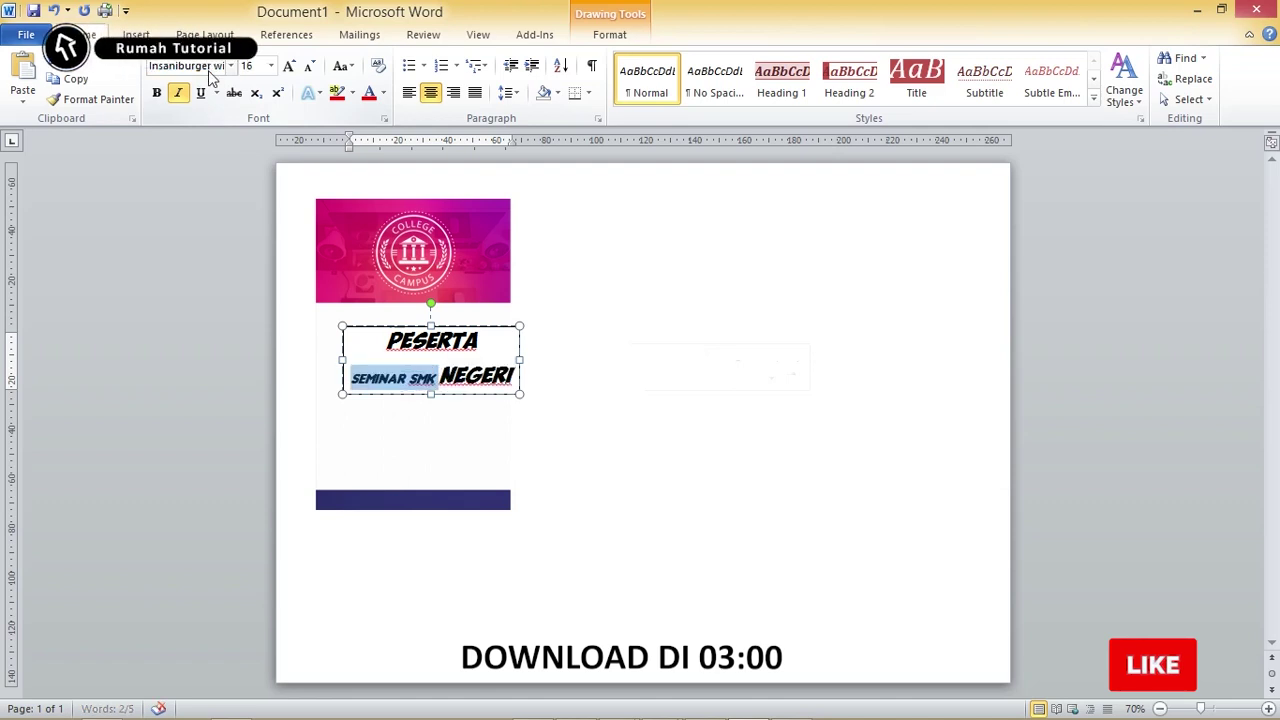
pyautogui.hotkey('ctrl', 'z')
pyautogui.click(415, 368)
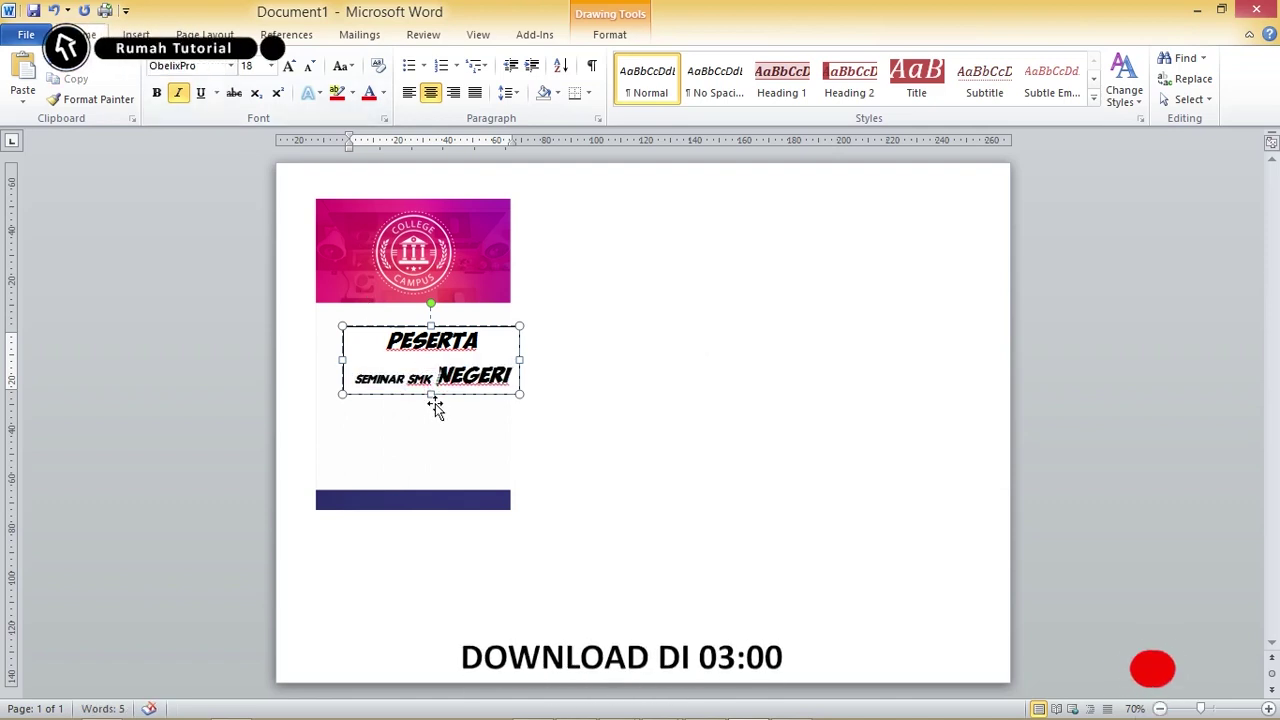
pyautogui.write('4')
# - Set the SEMINAR SMK NEGERI 4 line to Insaniburger with Cheese at size 18
pyautogui.moveTo(446, 400); pyautogui.dragTo(354, 378)
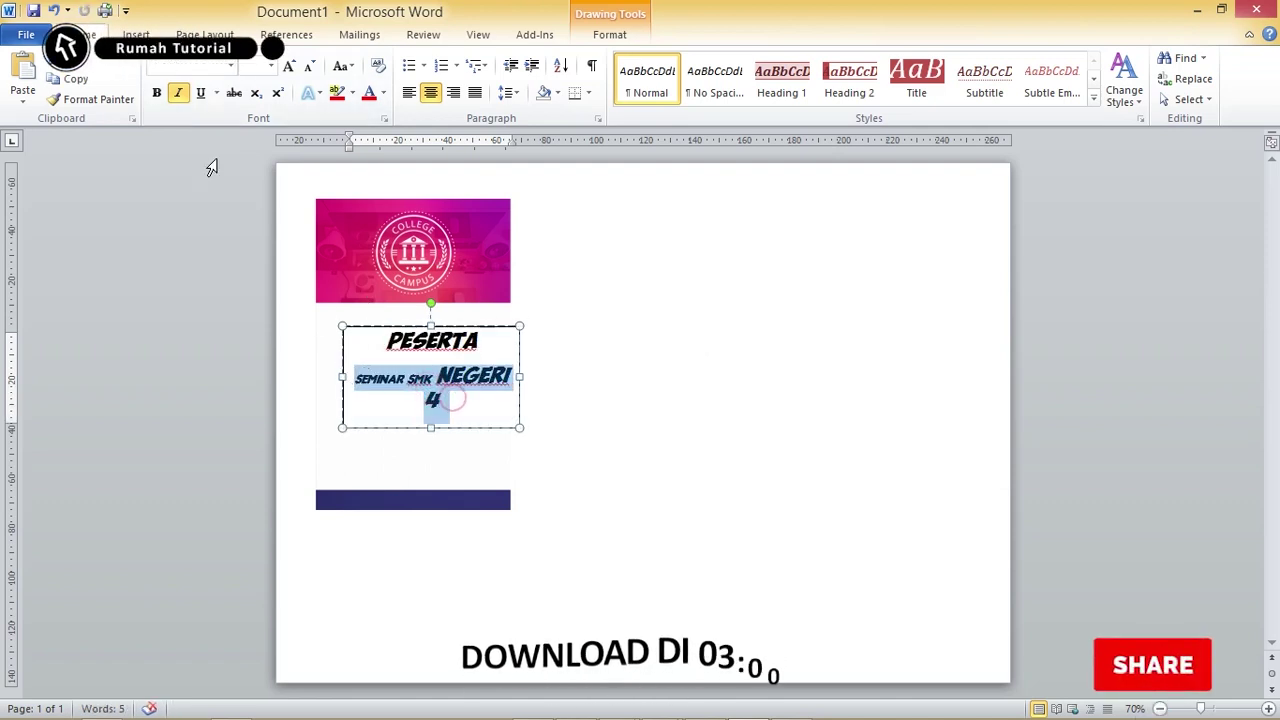
pyautogui.click(209, 67)
pyautogui.write('Insaniburger with Cheese')
pyautogui.press('Return')
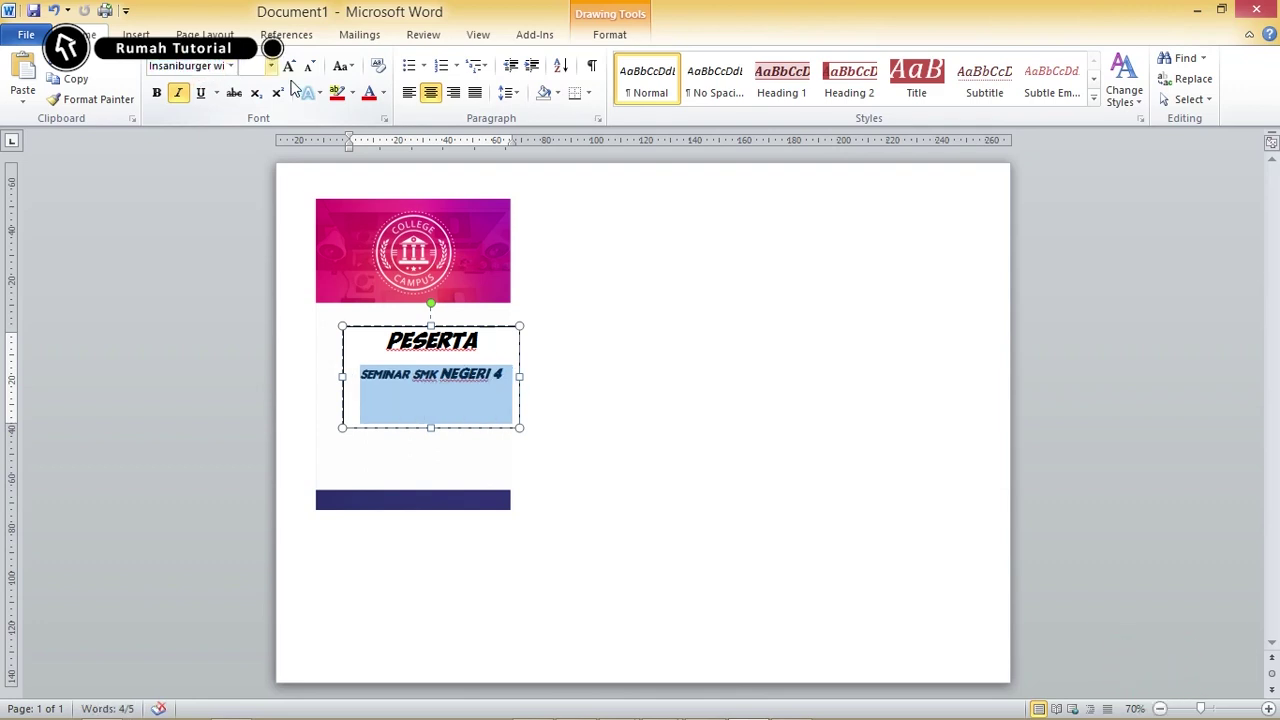
pyautogui.click(271, 66)
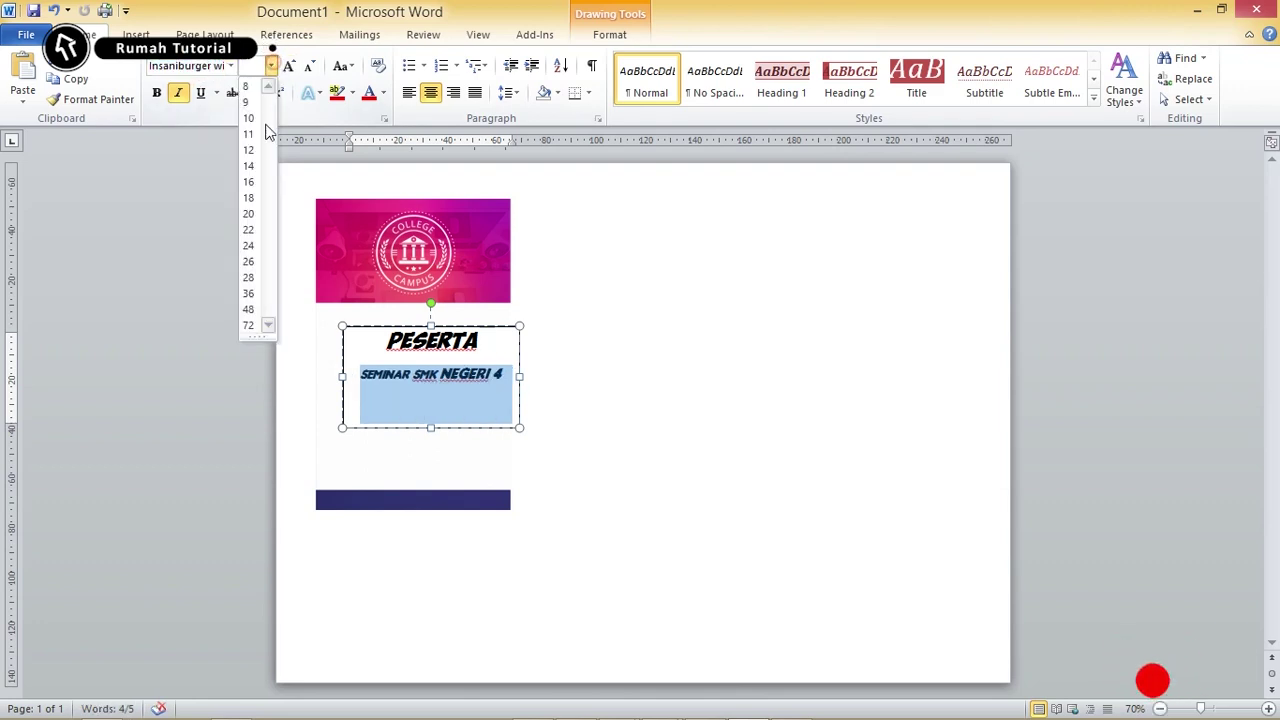
pyautogui.click(249, 198)
# - Remove the space after paragraphs and move the text box up closer to the logo
pyautogui.hotkey('ctrl', 'a')
pyautogui.click(505, 92)
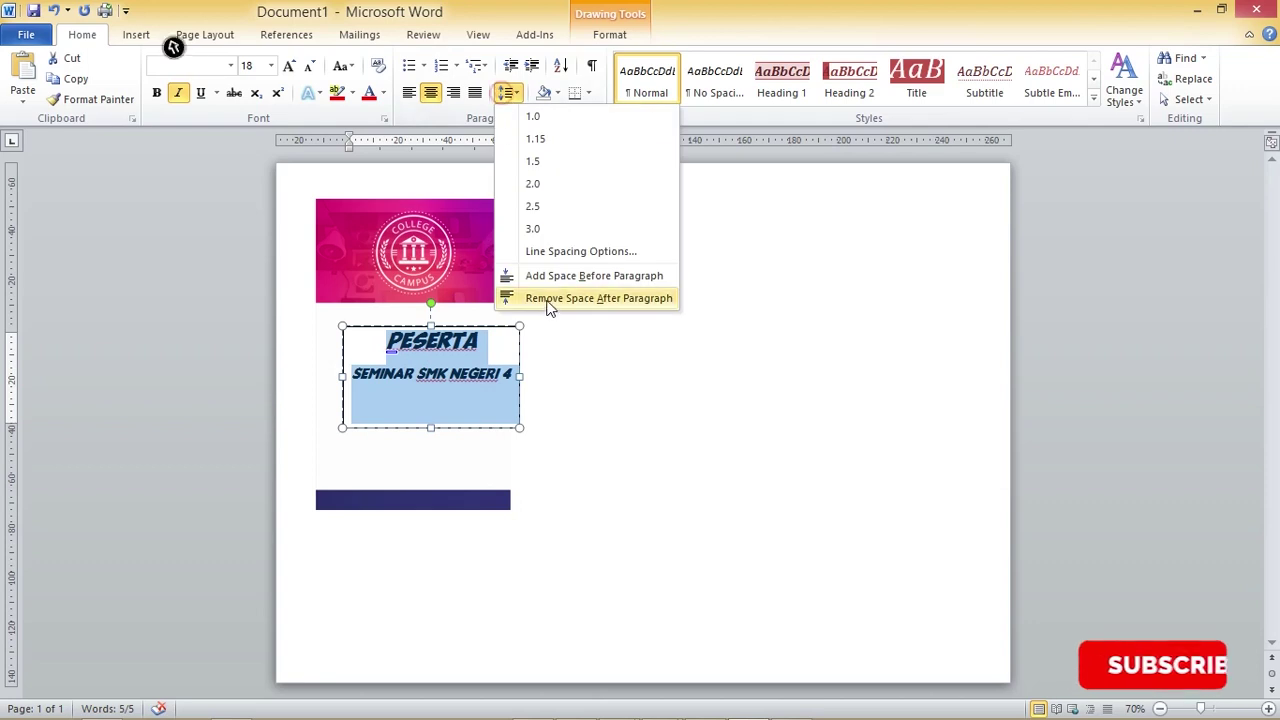
pyautogui.click(548, 298)
pyautogui.click(508, 91)
pyautogui.click(508, 91)
pyautogui.click(450, 362)
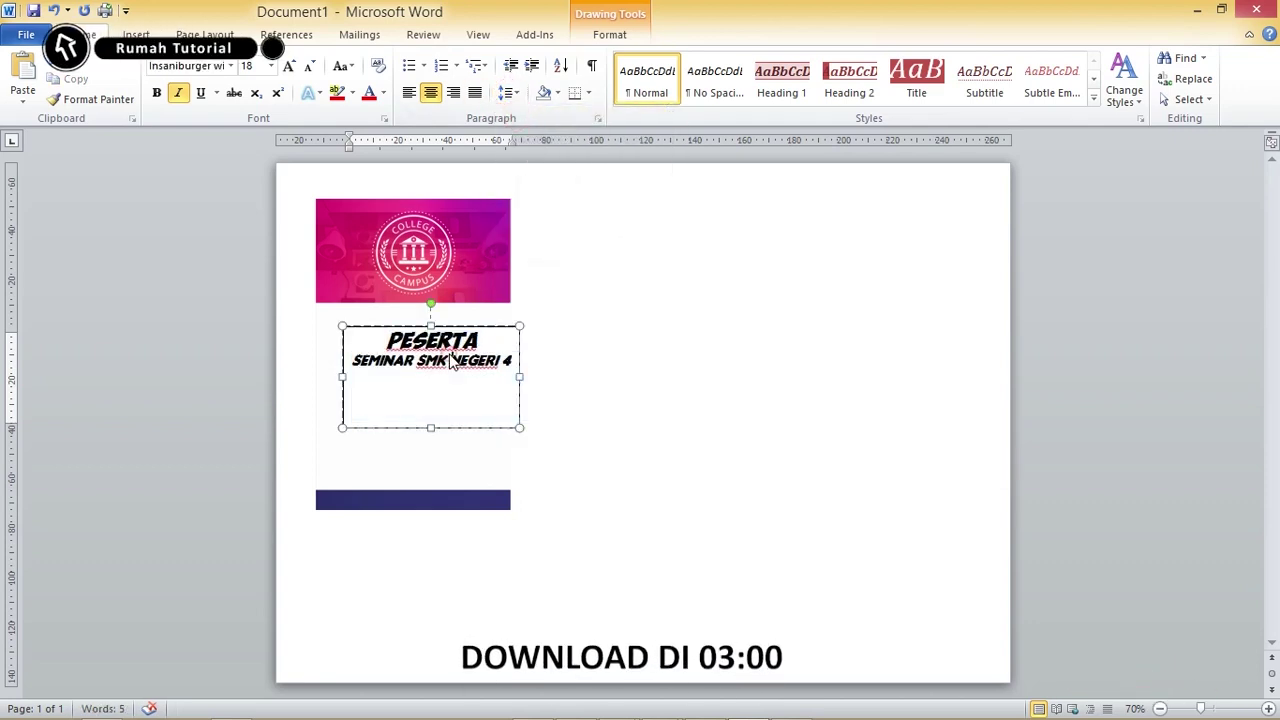
pyautogui.moveTo(395, 330); pyautogui.dragTo(376, 315)
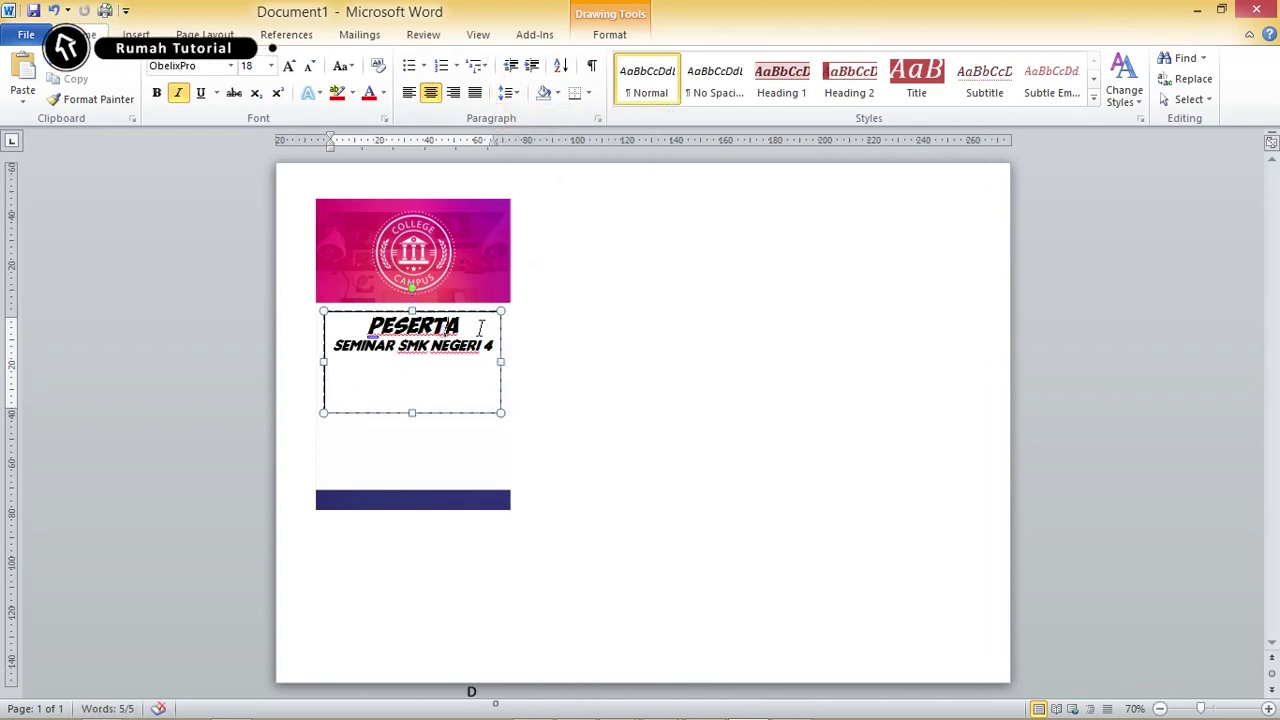
pyautogui.moveTo(478, 325)
pyautogui.mouseDown()
pyautogui.moveTo(367, 322)
pyautogui.moveTo(494, 340)
pyautogui.mouseUp()
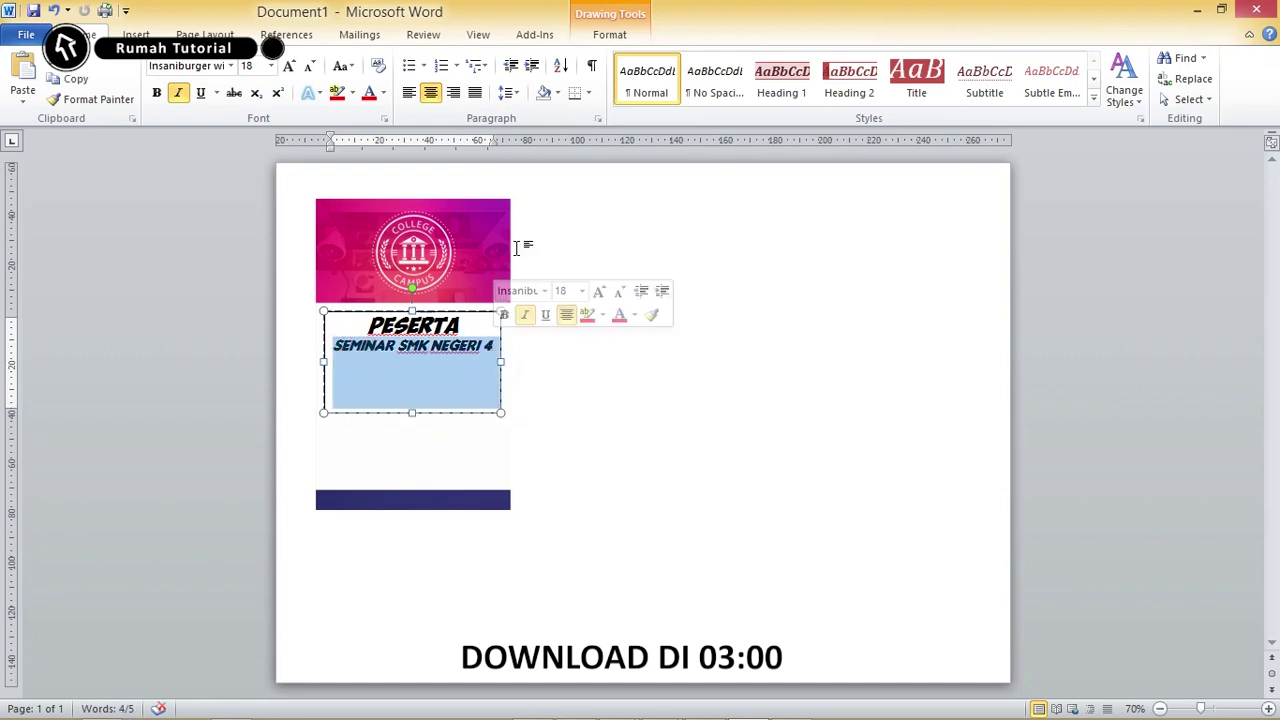
# - Colour the SEMINAR SMK NEGERI 4 text magenta using More Fill Colors
pyautogui.click(609, 34)
pyautogui.click(765, 58)
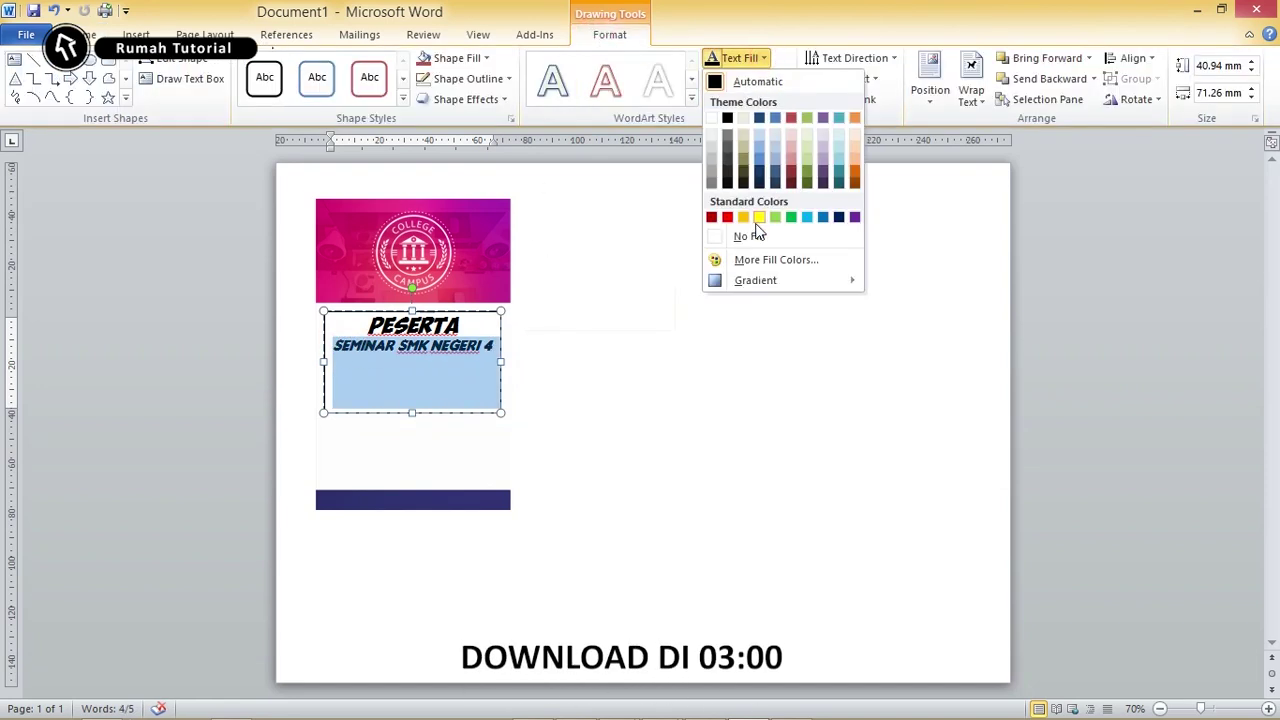
pyautogui.click(752, 261)
pyautogui.click(654, 336)
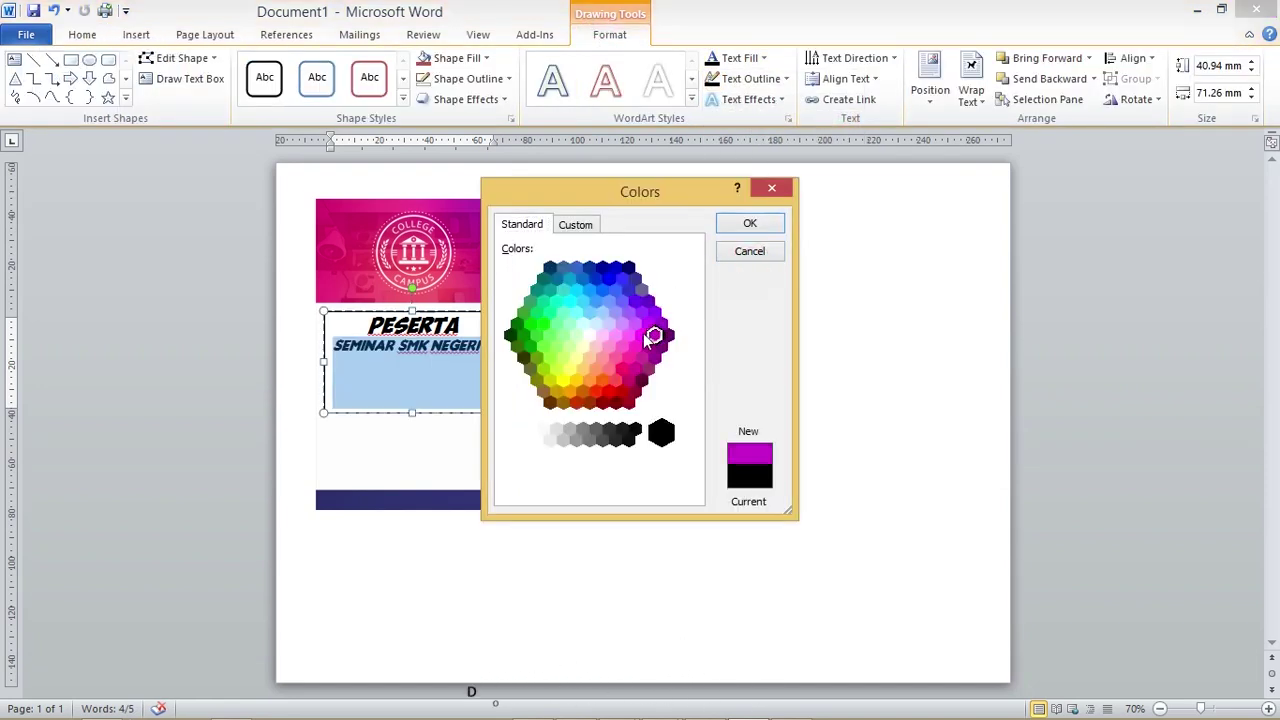
pyautogui.click(765, 225)
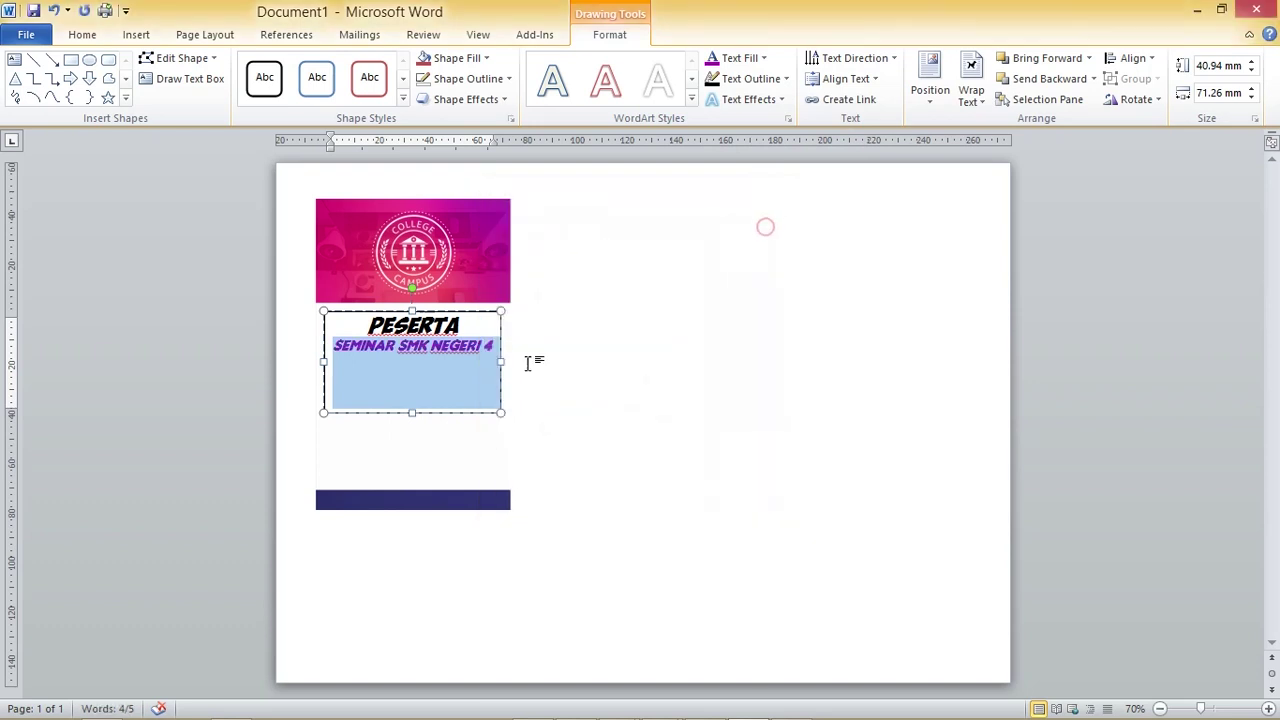
# - Shorten the text box to about 21 mm tall and give it no outline and no fill
pyautogui.moveTo(414, 413); pyautogui.dragTo(417, 363)
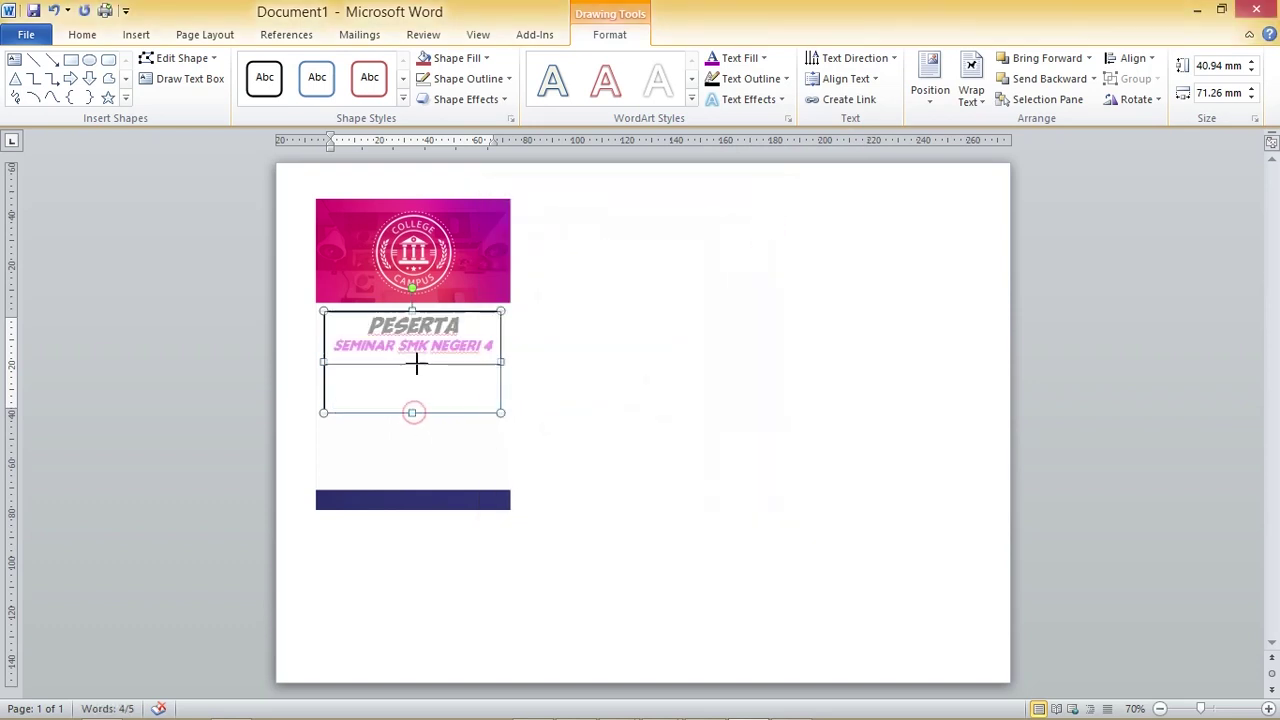
pyautogui.click(465, 58)
pyautogui.click(429, 77)
pyautogui.click(429, 77)
pyautogui.click(391, 266)
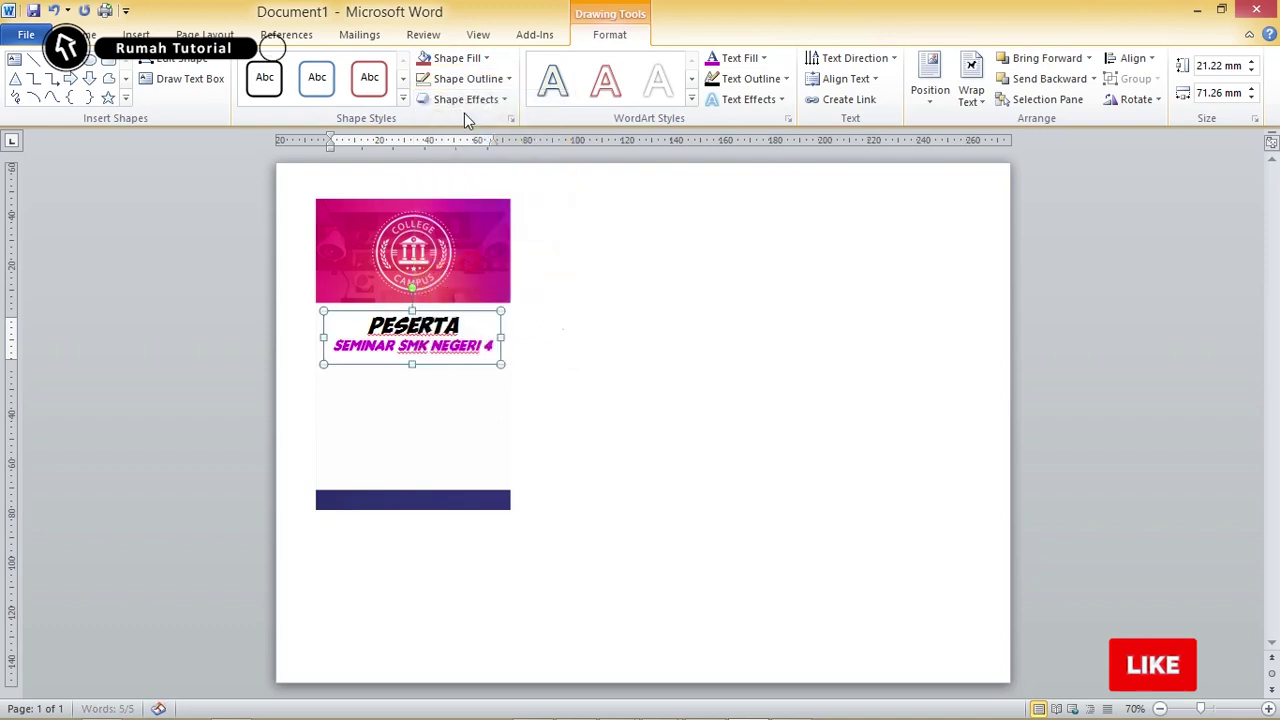
pyautogui.click(457, 58)
pyautogui.click(460, 246)
pyautogui.click(574, 311)
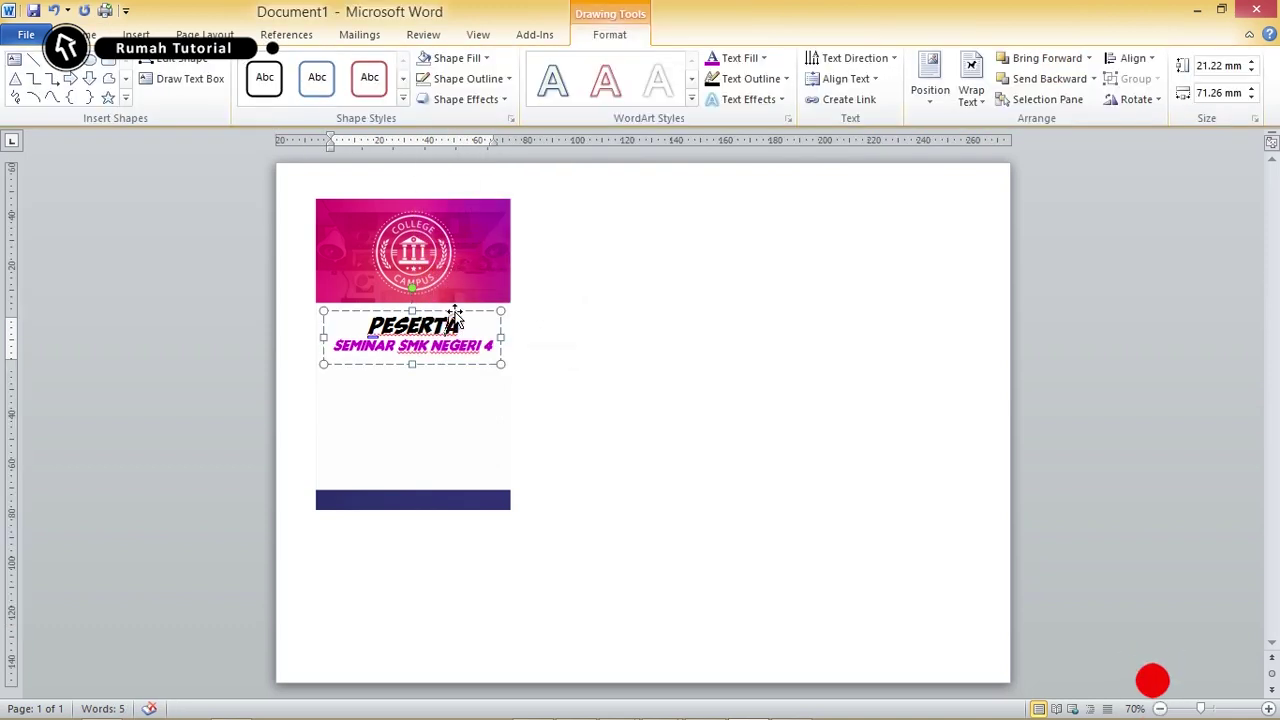
pyautogui.moveTo(451, 310); pyautogui.dragTo(455, 370)
pyautogui.scroll(3, 451, 377)
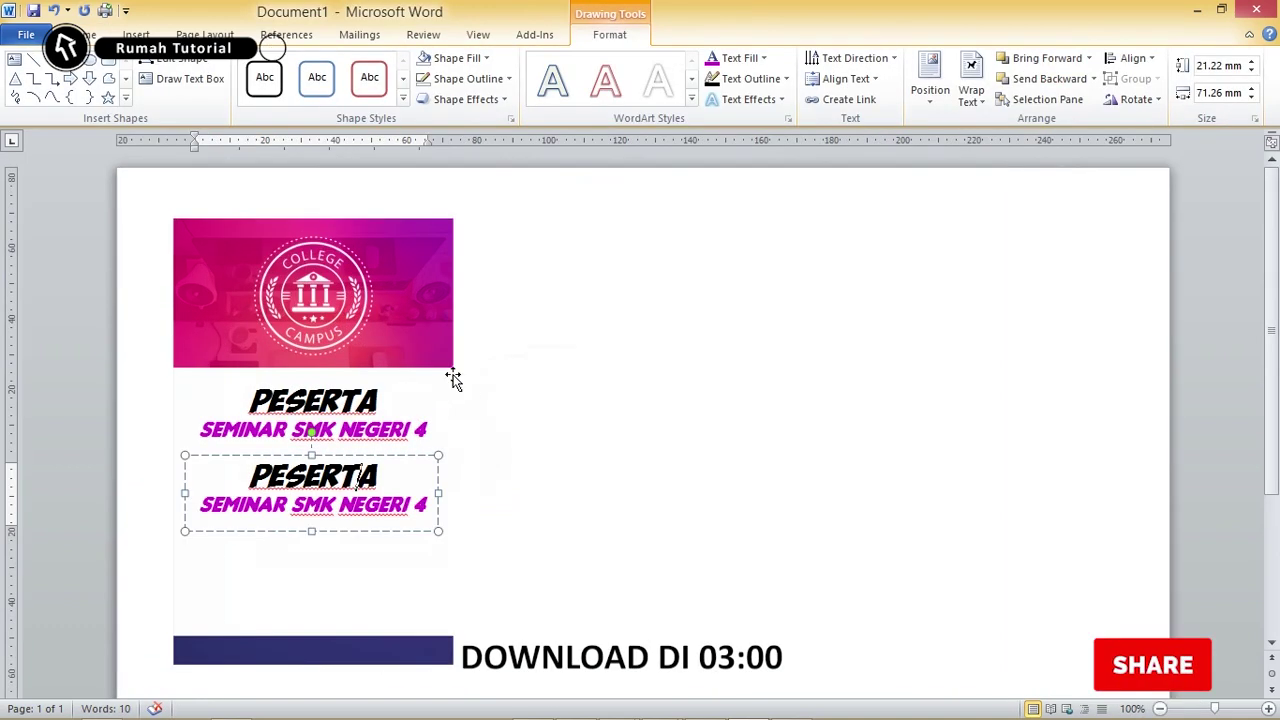
pyautogui.hotkey('ctrl', 'a')
pyautogui.write('WW')
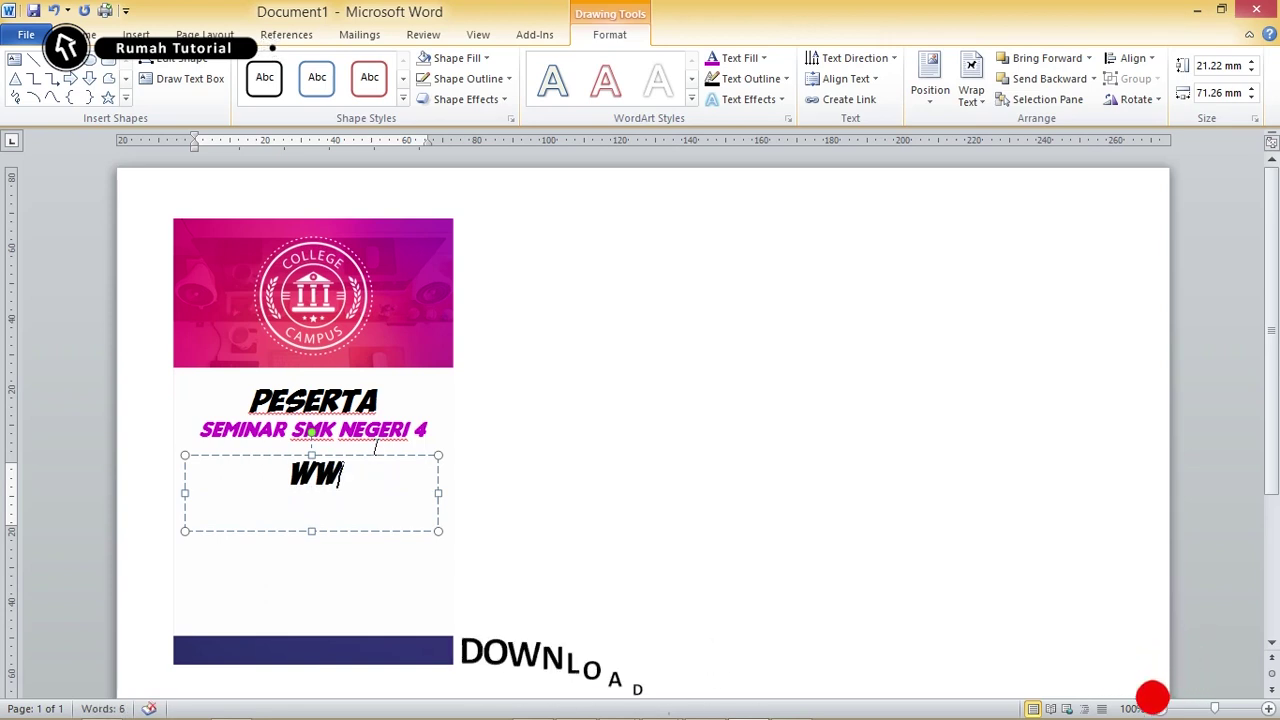
pyautogui.write('W.SMKNEGER')
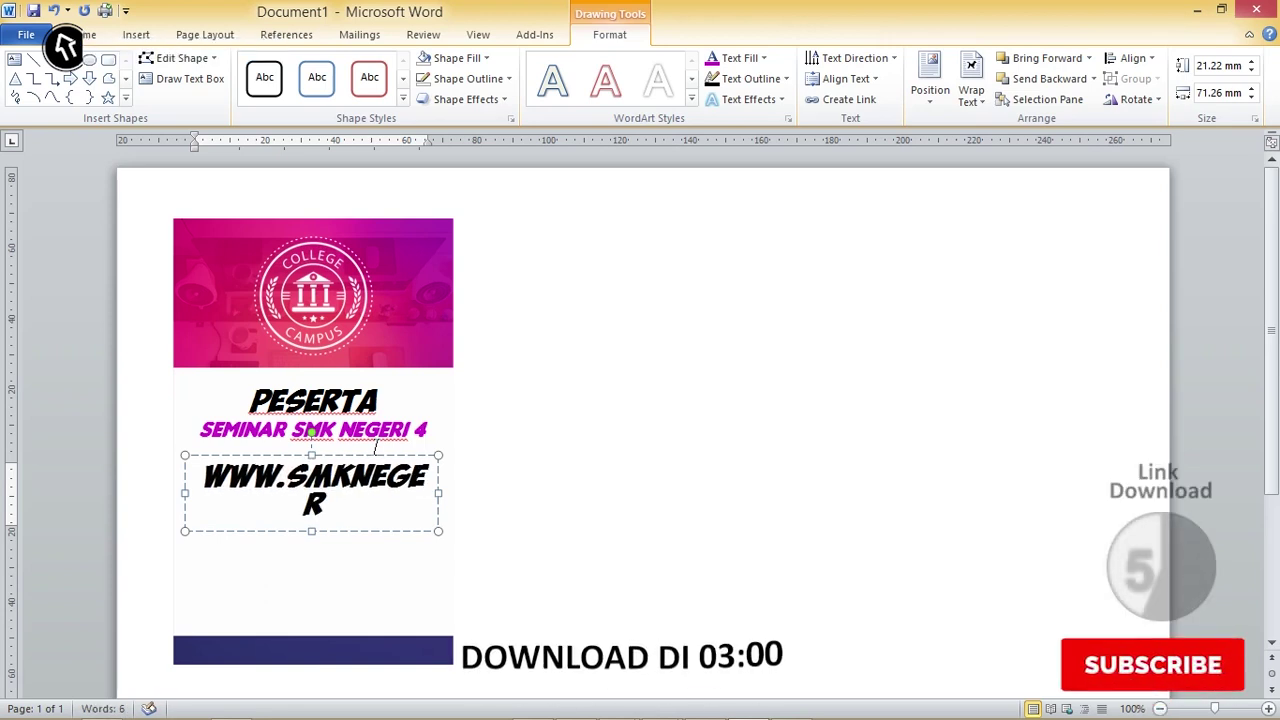
pyautogui.press('BackSpace')
pyautogui.press('BackSpace')
pyautogui.write('ERI4.')
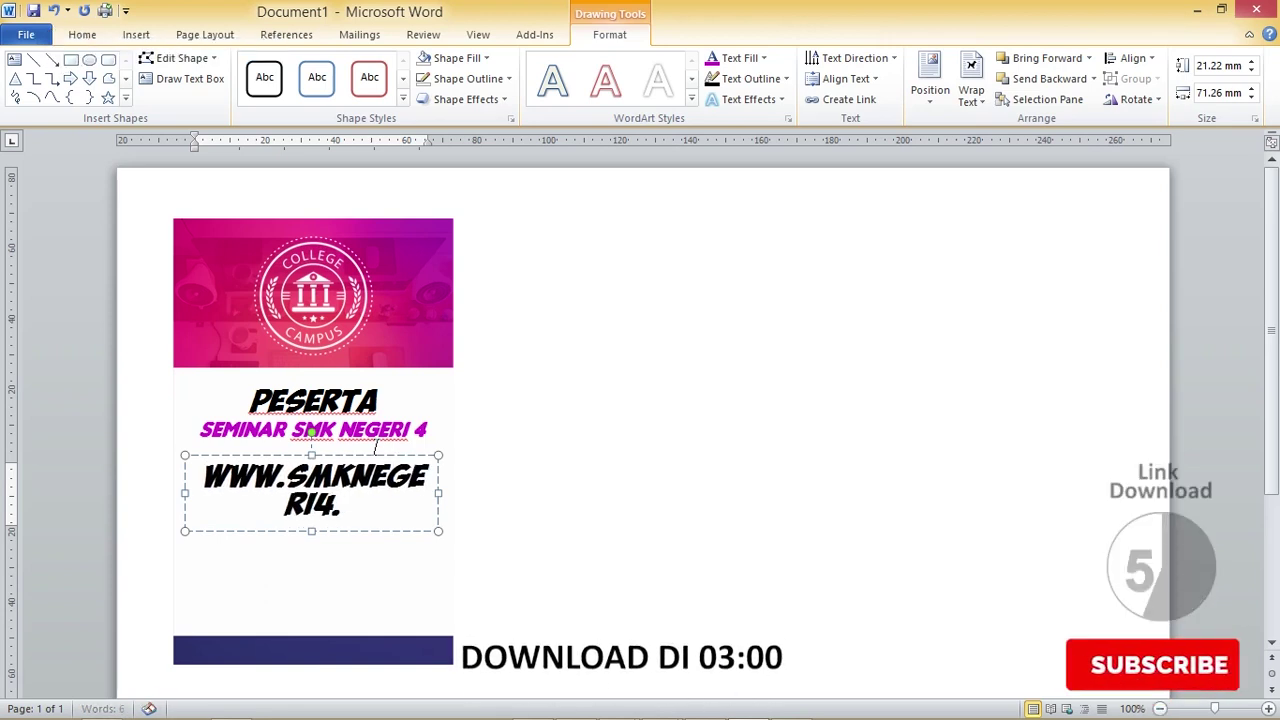
pyautogui.write('SCH.ID')
# - Format the web address in bold Calibri at a smaller size of 11 pt
pyautogui.hotkey('ctrl', 'a')
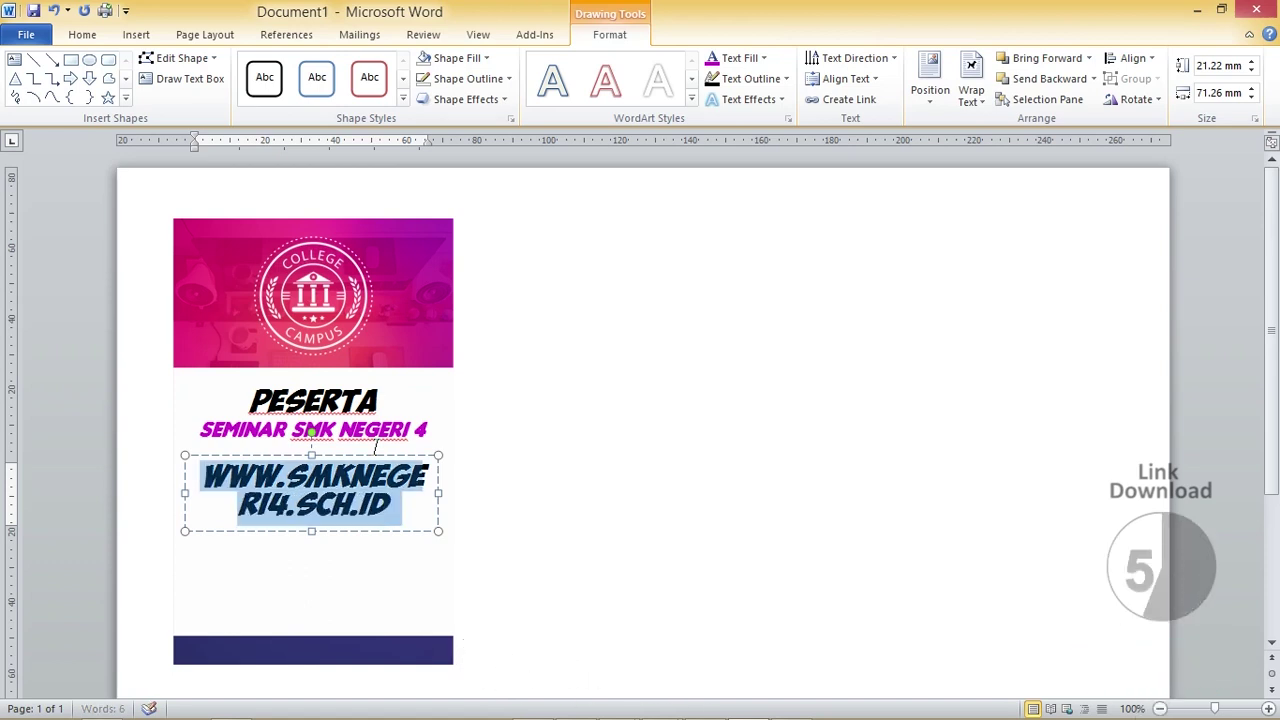
pyautogui.click(72, 37)
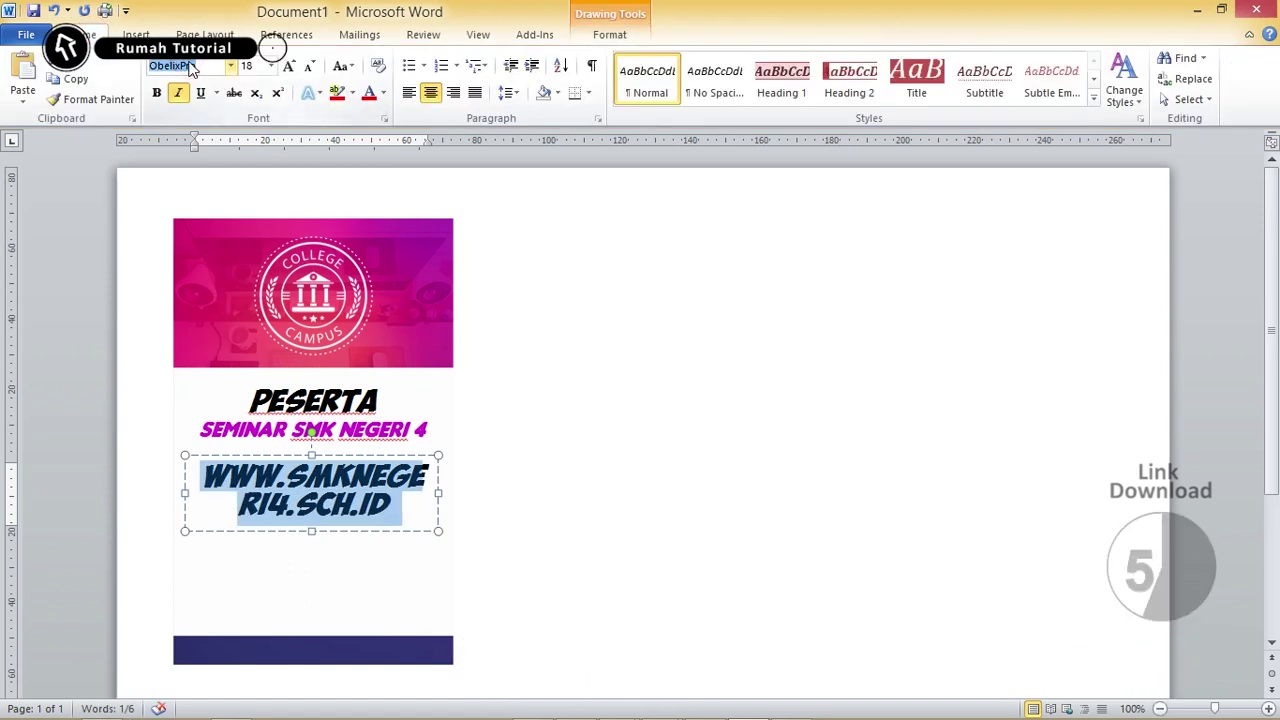
pyautogui.write('Calibri')
pyautogui.press('Tab')
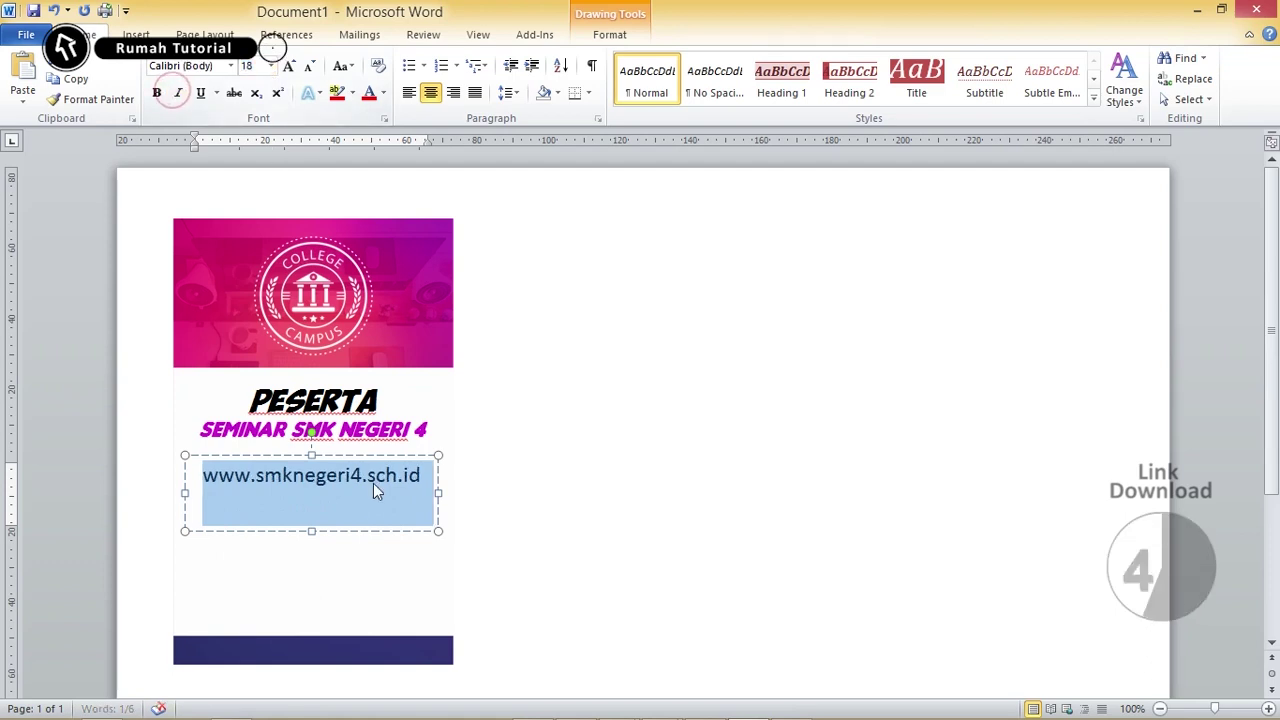
pyautogui.hotkey('ctrl', 'b')
pyautogui.hotkey('ctrl', '[')
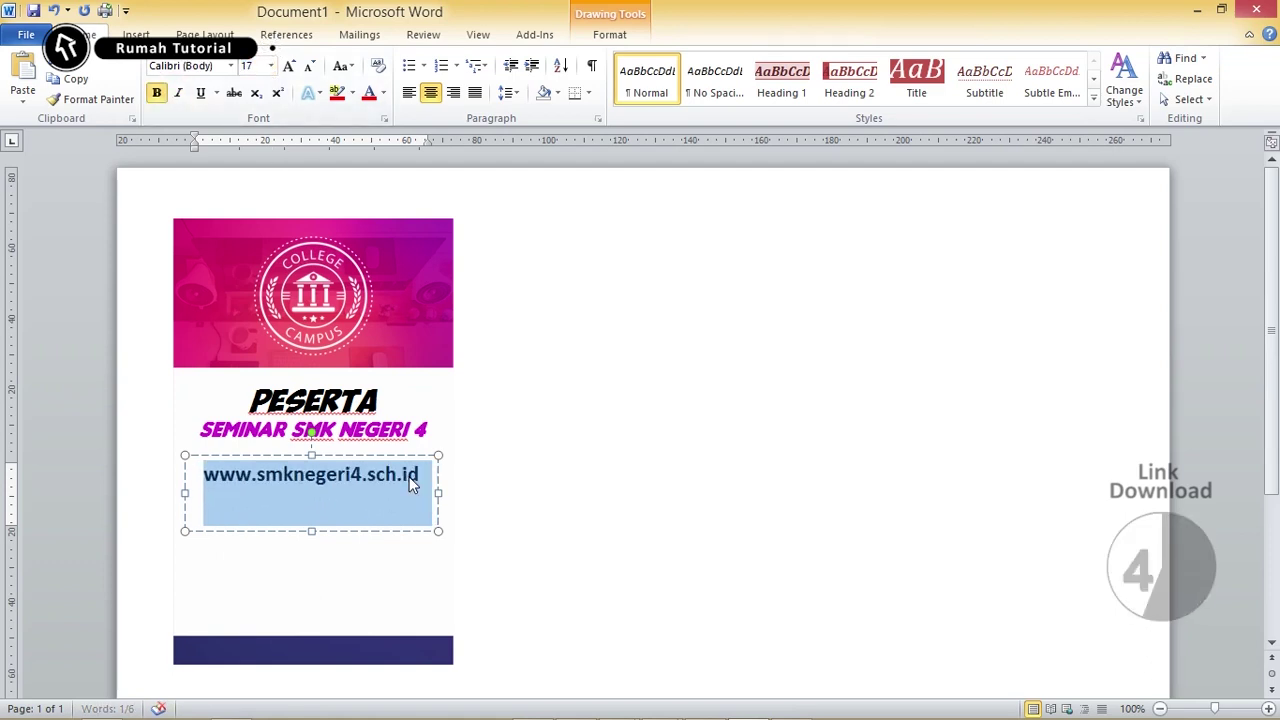
pyautogui.hotkey('ctrl', '[')
pyautogui.hotkey('ctrl', '[')
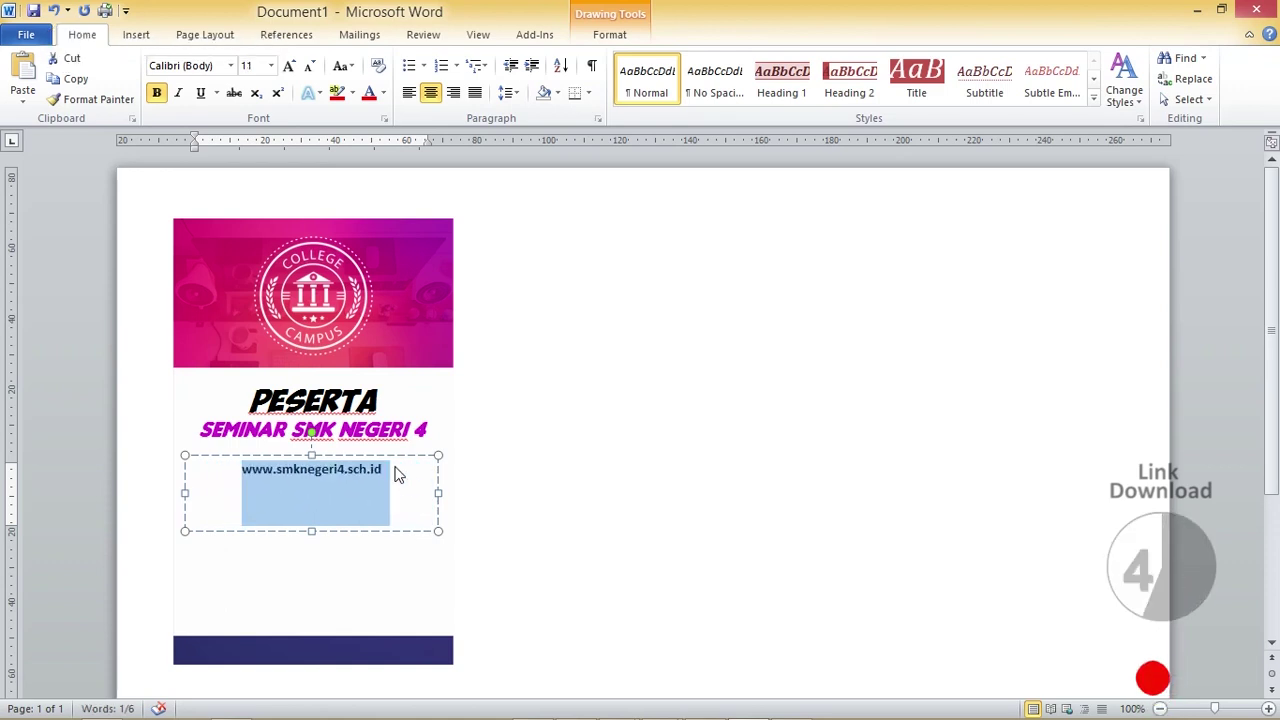
# - Move and resize the address box to sit just beneath the seminar line
pyautogui.moveTo(410, 485); pyautogui.dragTo(398, 464)
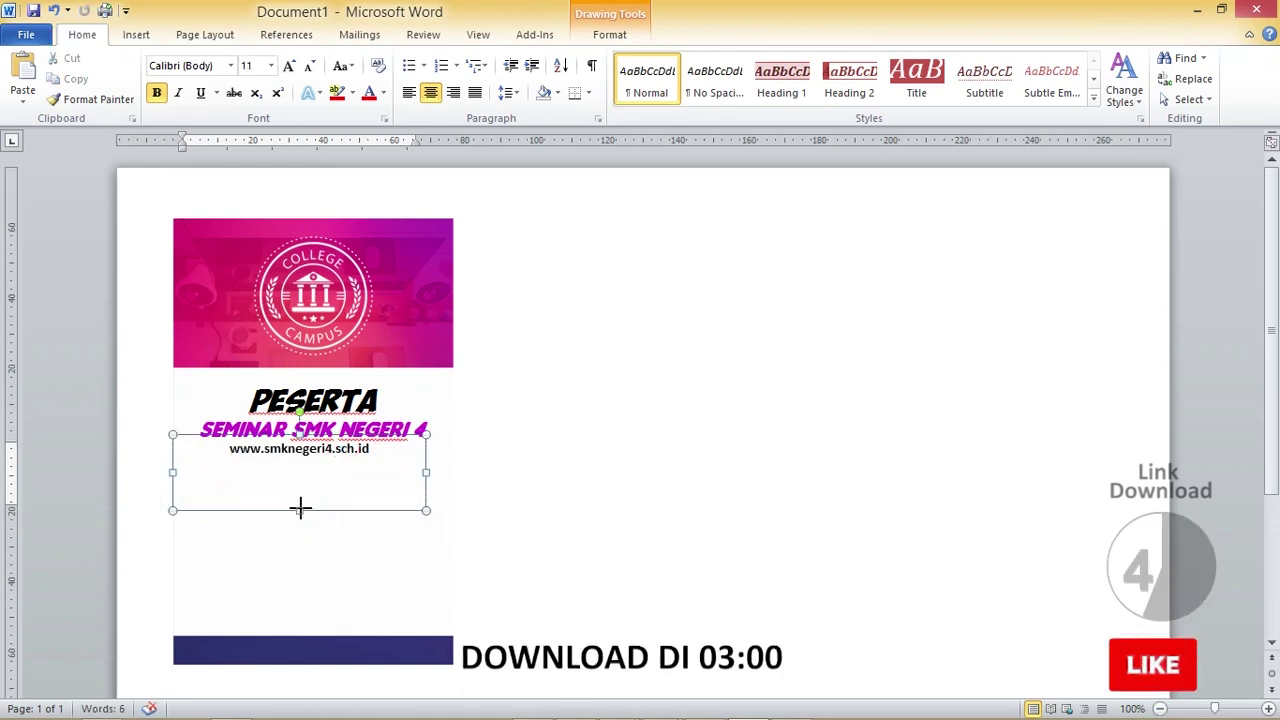
pyautogui.moveTo(300, 510); pyautogui.dragTo(257, 470)
pyautogui.moveTo(172, 452); pyautogui.dragTo(194, 452)
pyautogui.click(268, 457)
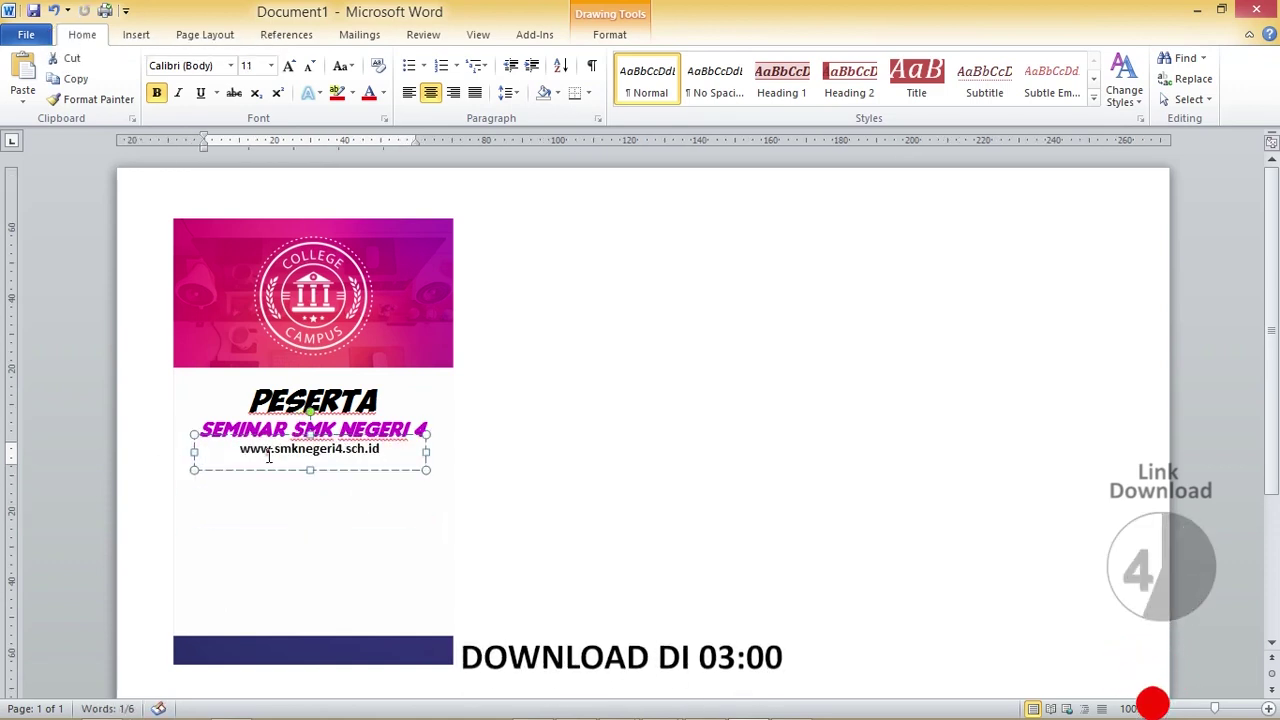
pyautogui.tripleClick(268, 457)
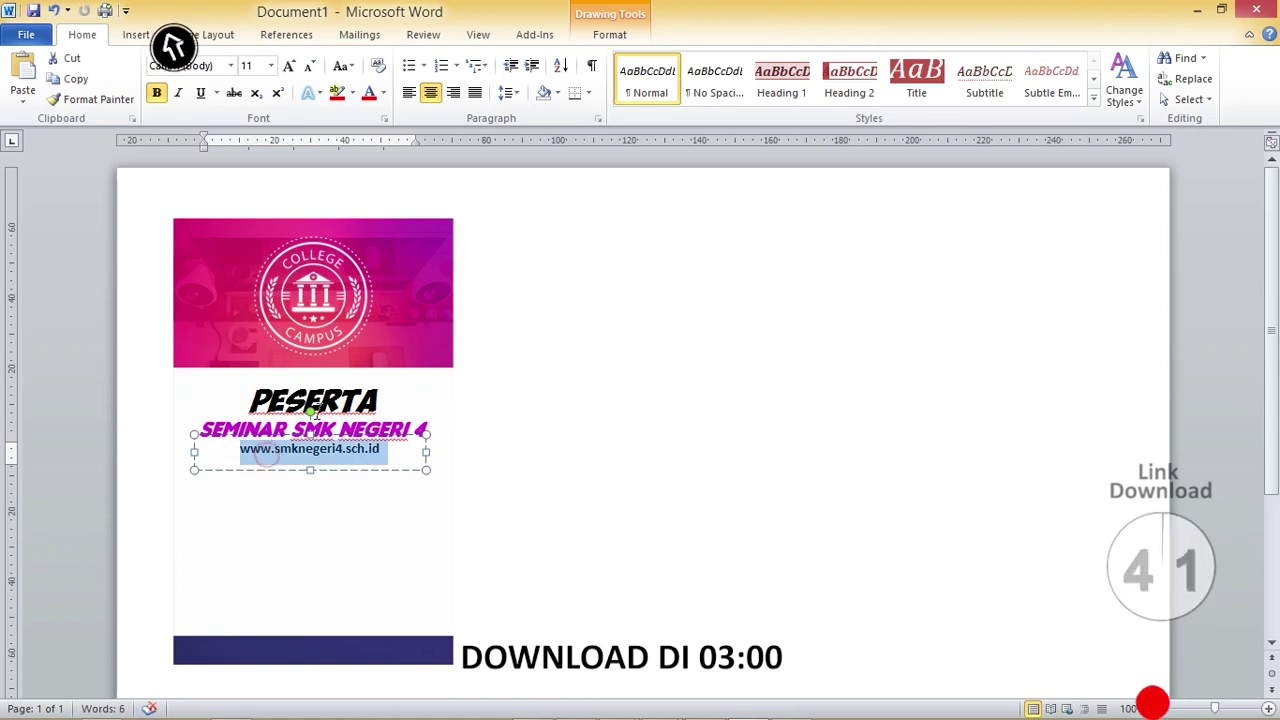
# - Set the web address character spacing to Expanded by 2.2 pt in the Font dialog's Advanced settings
pyautogui.click(382, 120)
pyautogui.moveTo(546, 122); pyautogui.dragTo(675, 122)
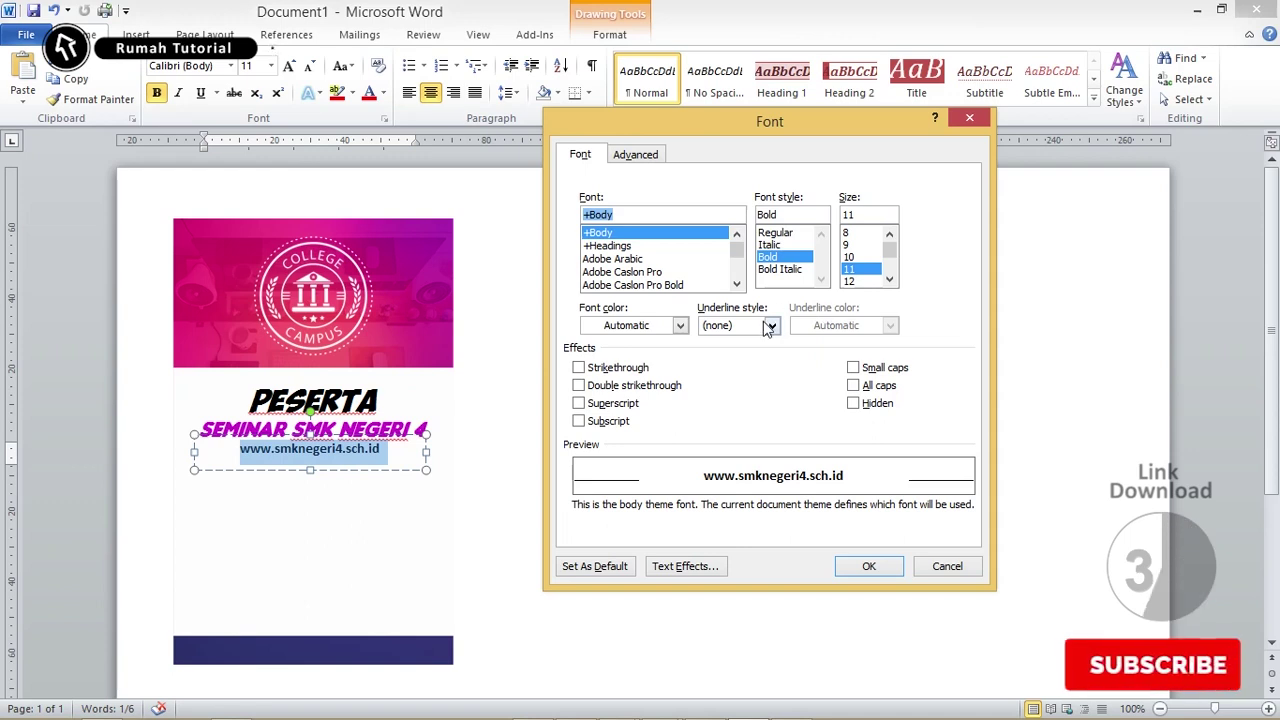
pyautogui.click(632, 154)
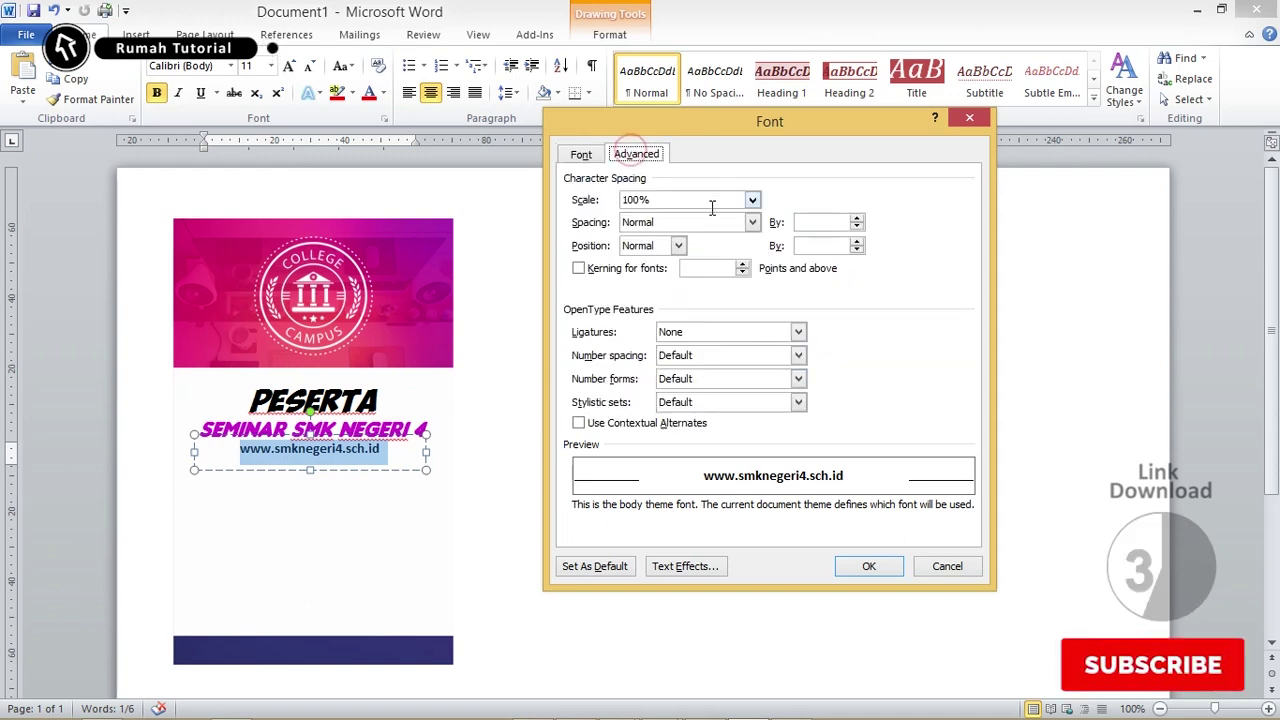
pyautogui.click(730, 222)
pyautogui.click(724, 249)
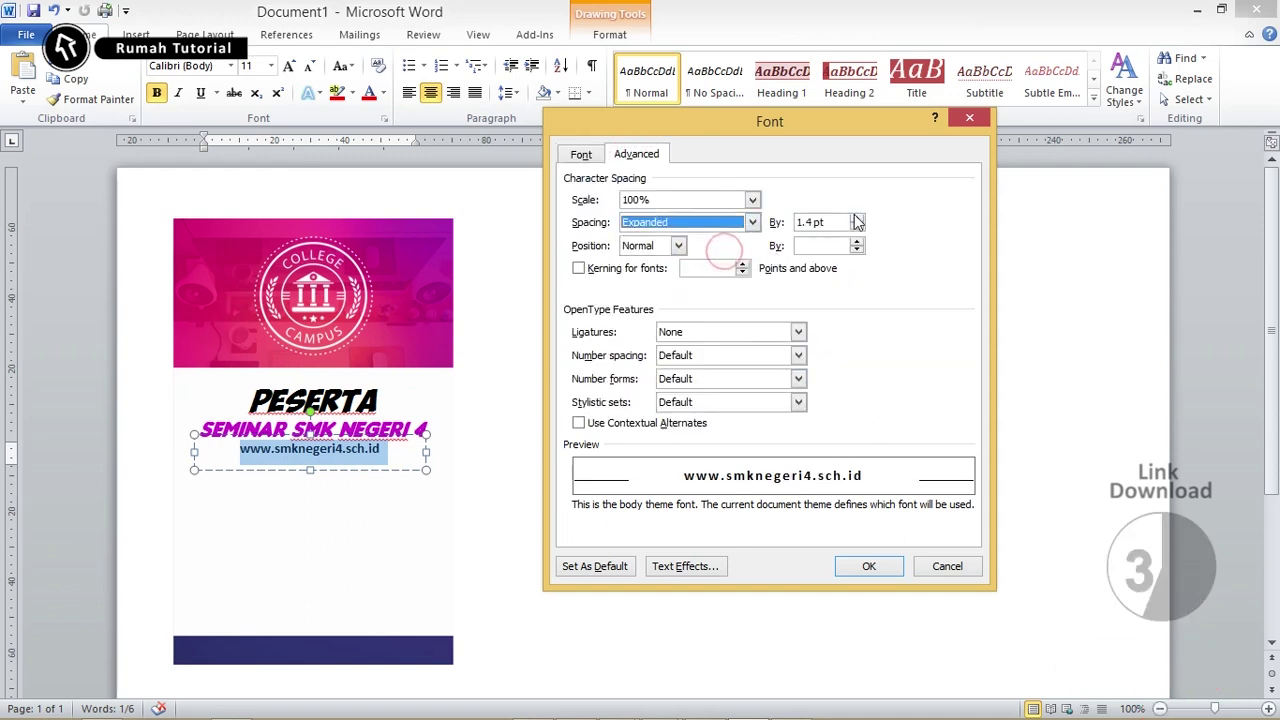
pyautogui.click(856, 219)
pyautogui.click(856, 219)
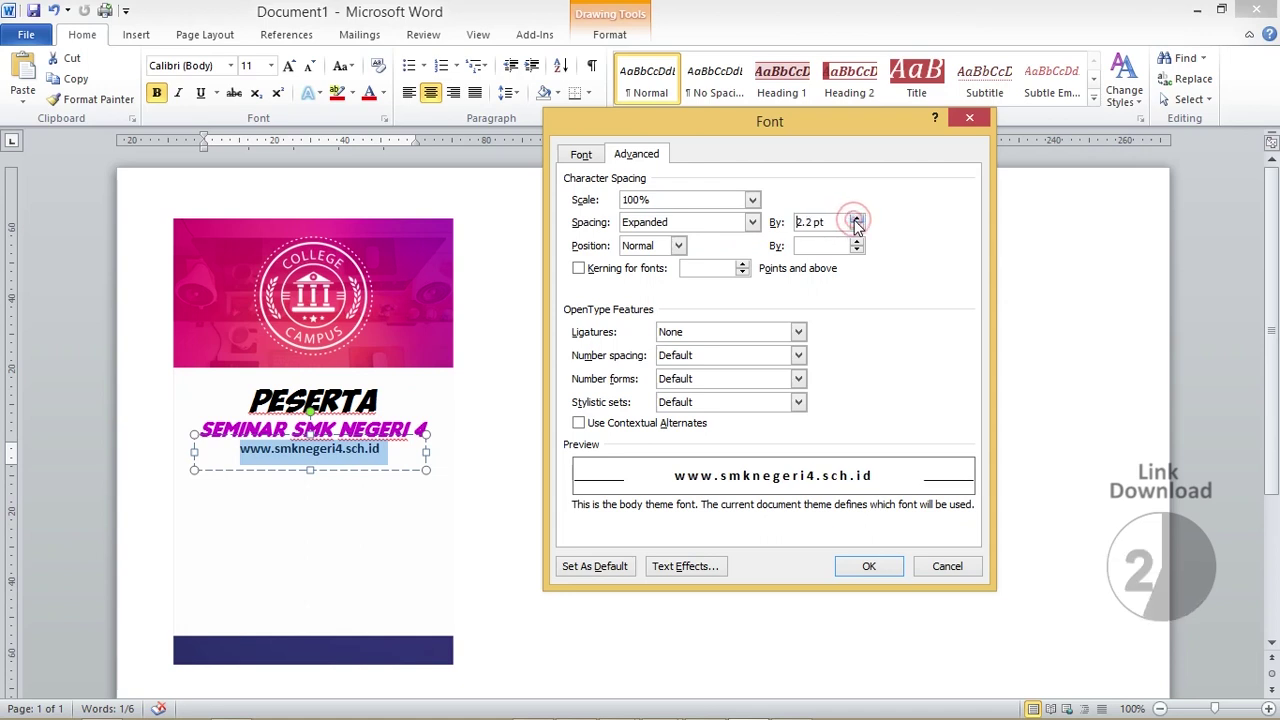
pyautogui.click(857, 563)
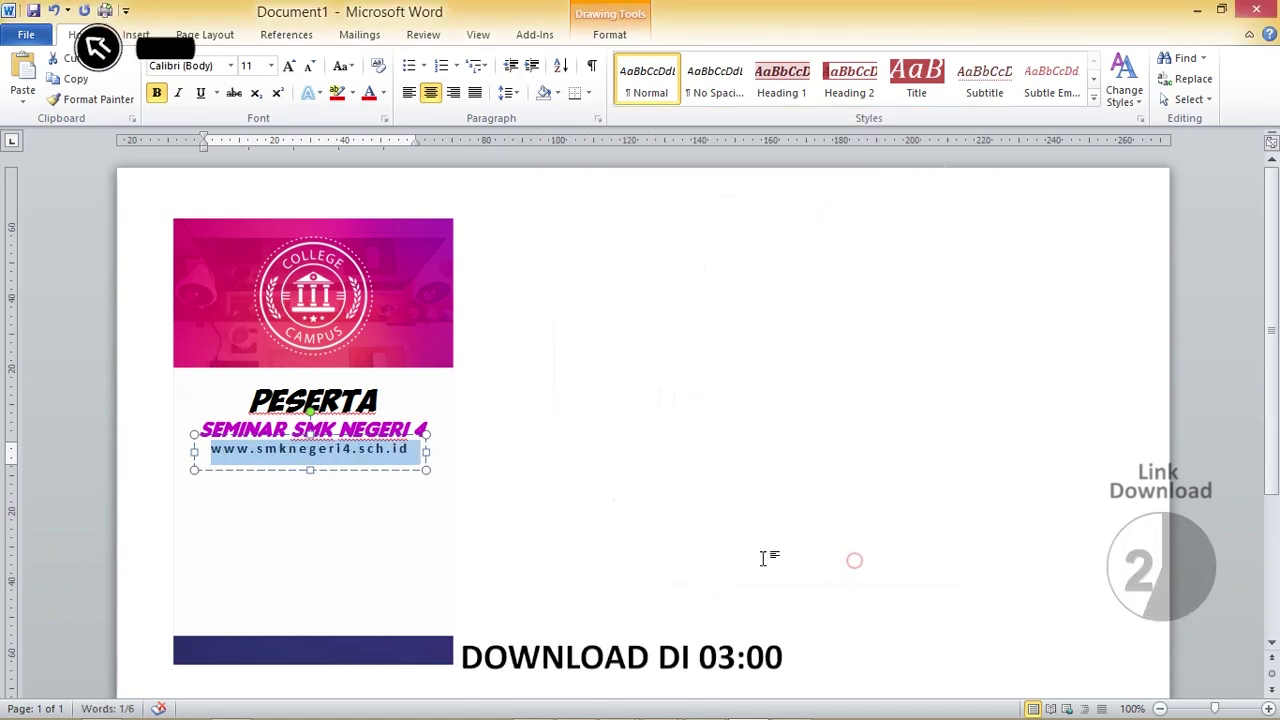
pyautogui.click(378, 455)
pyautogui.scroll(2, 340, 456)
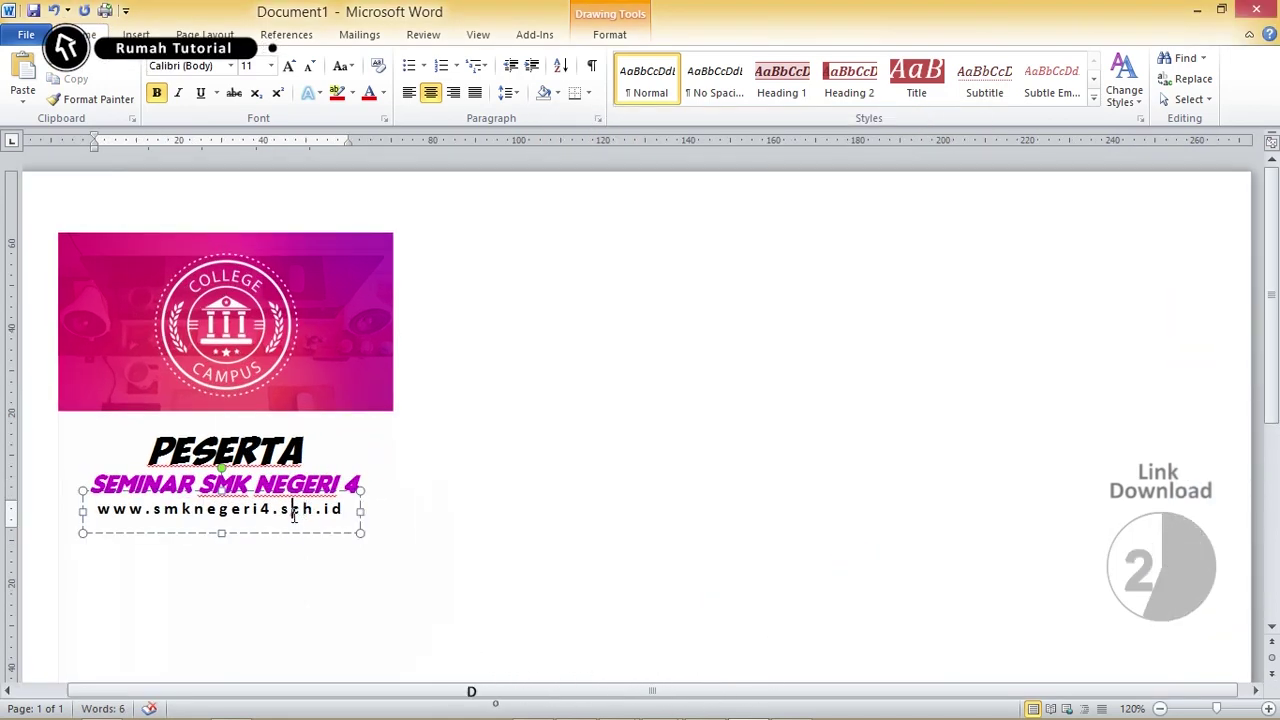
pyautogui.tripleClick(294, 517)
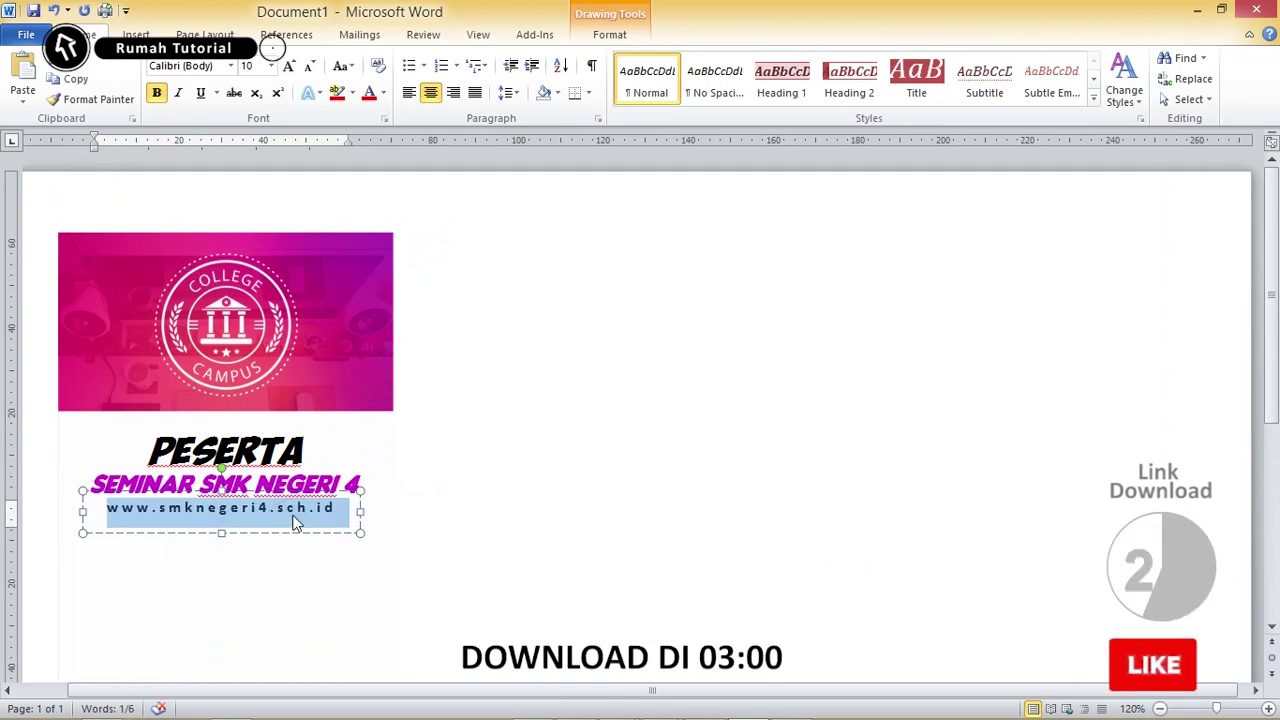
pyautogui.click(400, 515)
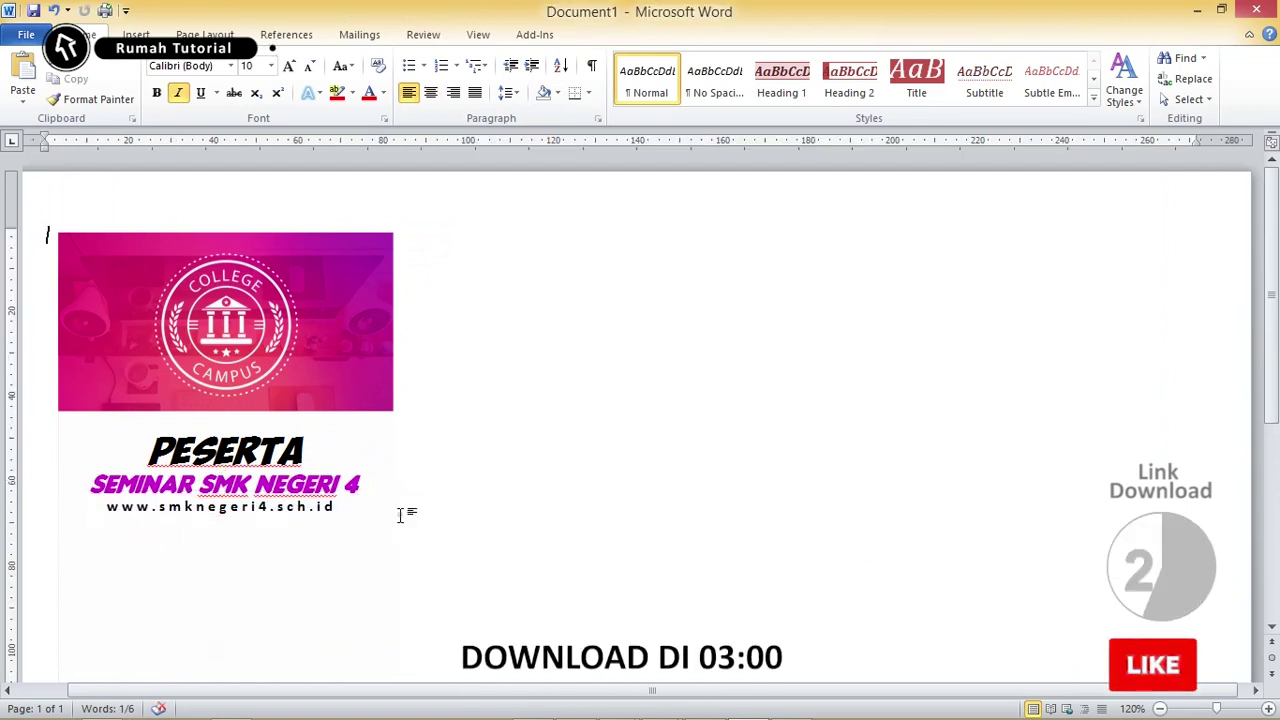
pyautogui.scroll(-1, 400, 515)
# - Copy the PESERTA box below the website line, change its text to NAMA in Insaniburger size 17
pyautogui.moveTo(360, 405); pyautogui.dragTo(360, 514)
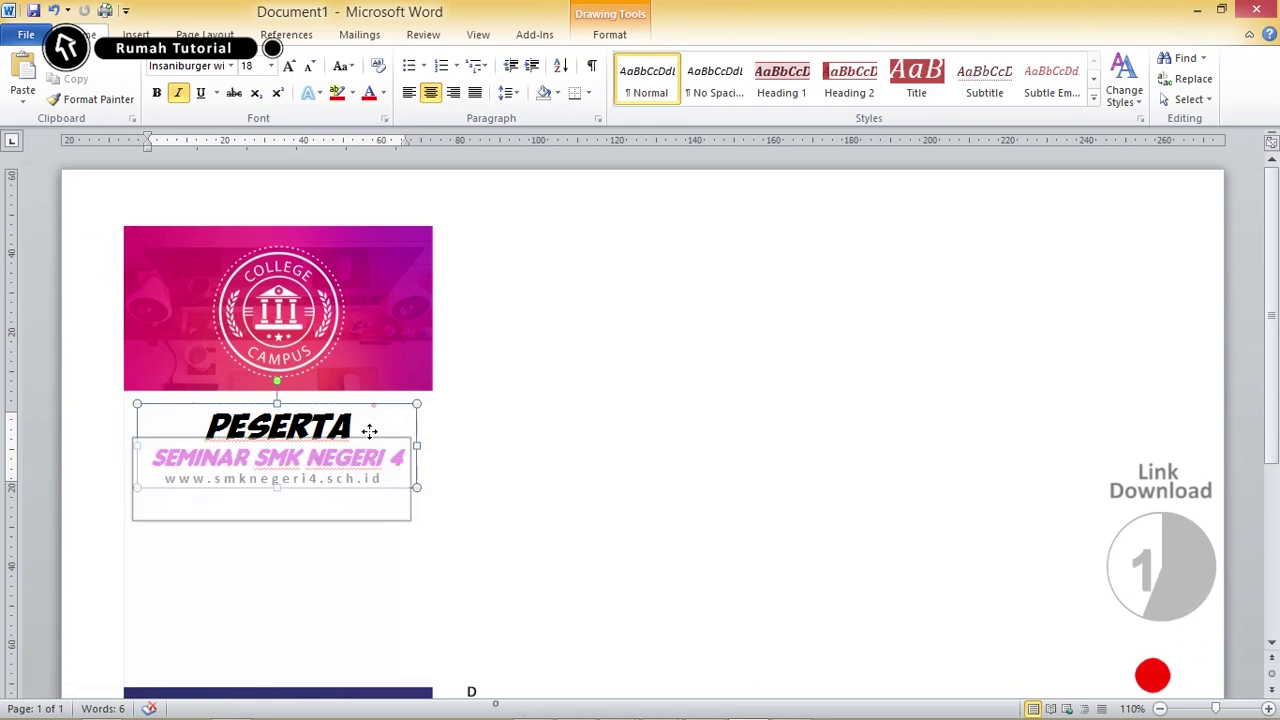
pyautogui.click(313, 531)
pyautogui.hotkey('ctrl', 'a')
pyautogui.write('NA')
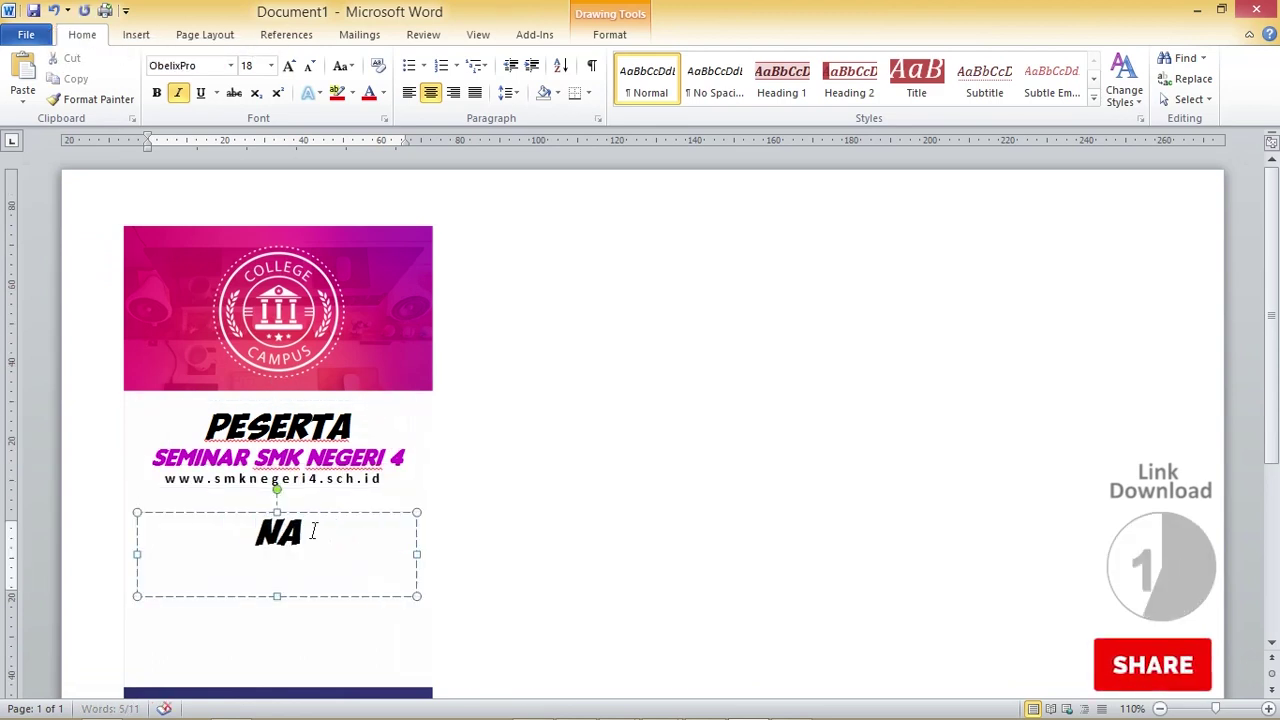
pyautogui.hotkey('ctrl', 'a')
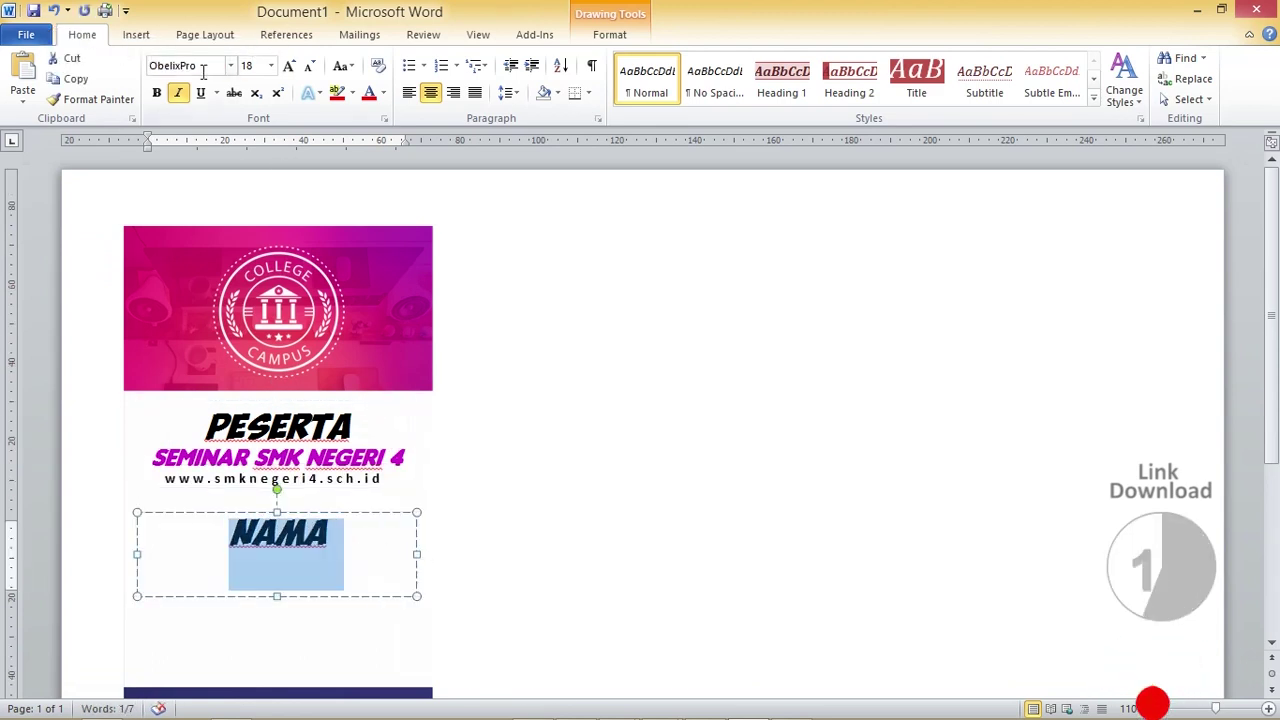
pyautogui.write('Insaniburger')
pyautogui.press('Return')
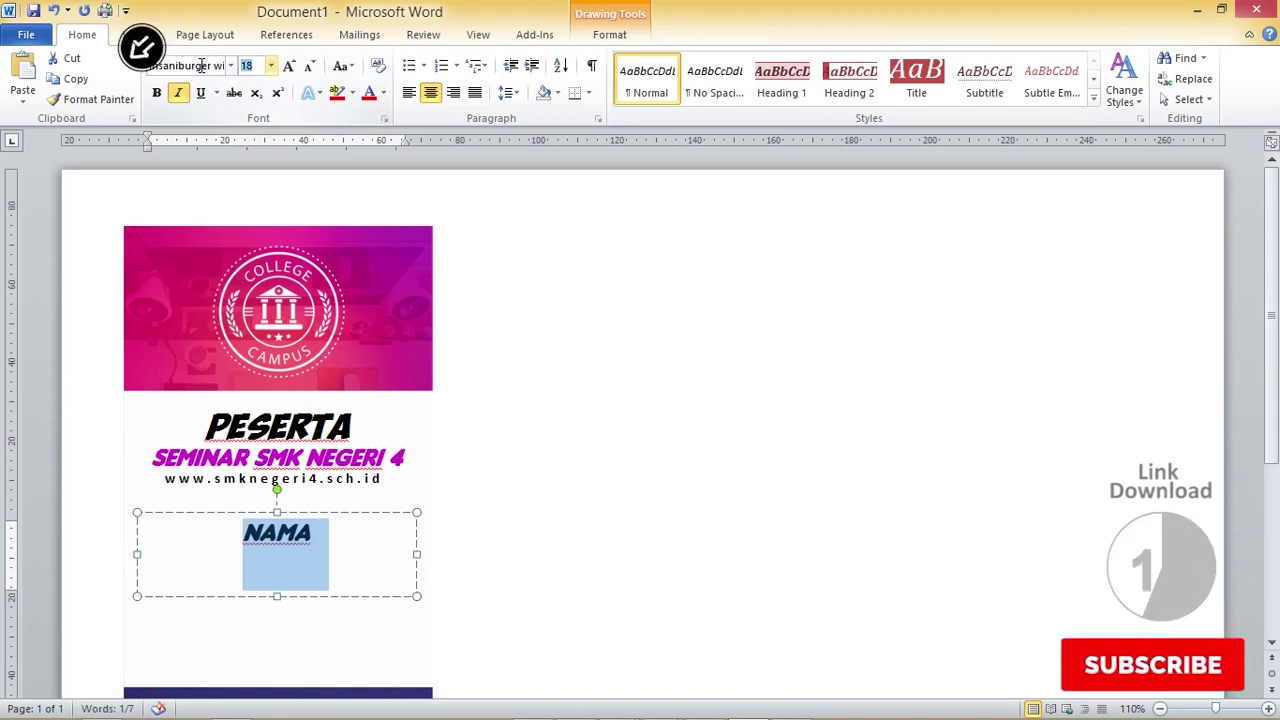
pyautogui.write('1')
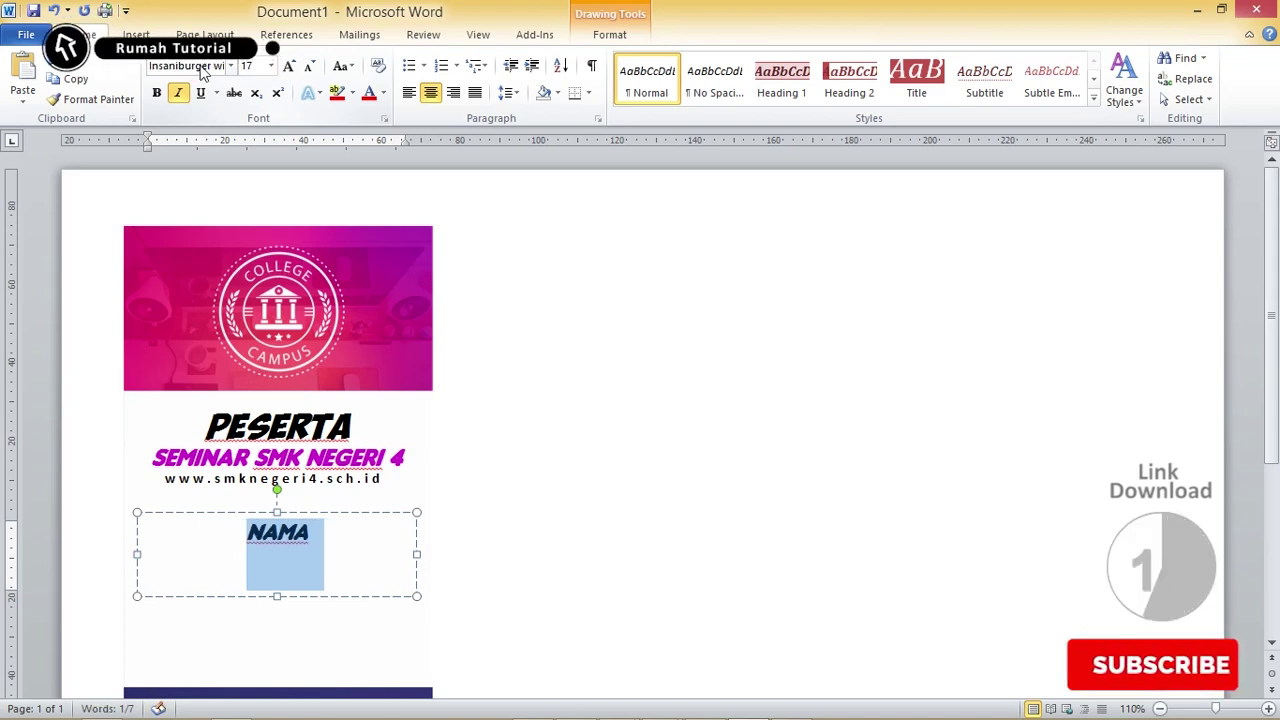
# - Move and narrow the NAMA box to the left side and left-align its text
pyautogui.moveTo(297, 514)
pyautogui.mouseDown()
pyautogui.moveTo(233, 505)
pyautogui.moveTo(188, 520)
pyautogui.mouseUp()
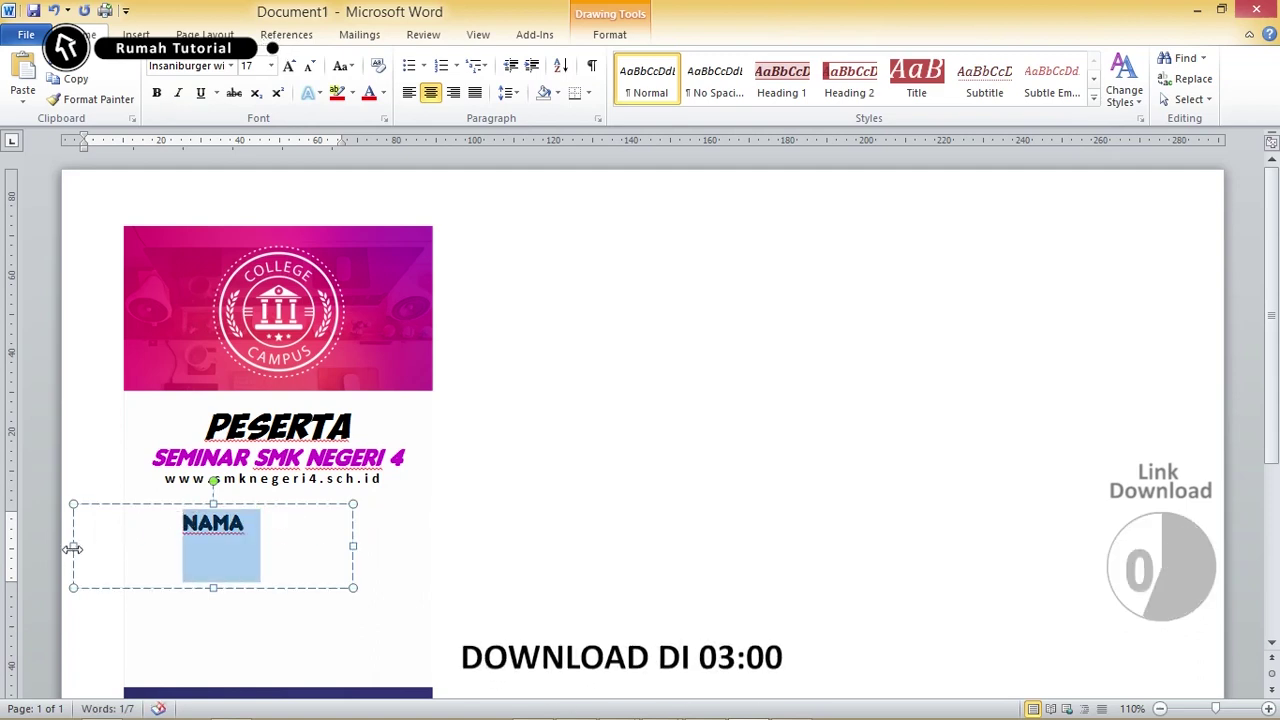
pyautogui.moveTo(73, 549); pyautogui.dragTo(161, 545)
pyautogui.moveTo(245, 507); pyautogui.dragTo(208, 501)
pyautogui.click(187, 514)
pyautogui.hotkey('ctrl', 'l')
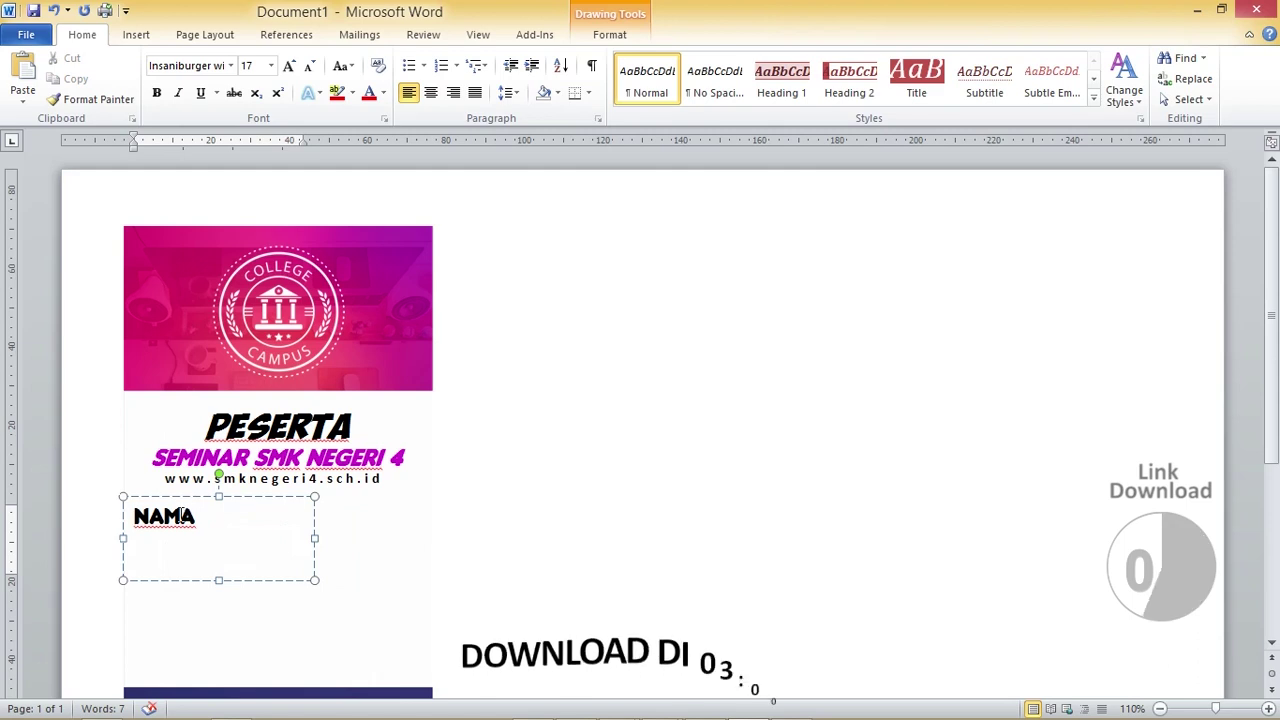
pyautogui.hotkey('ctrl', 'a')
pyautogui.click(383, 93)
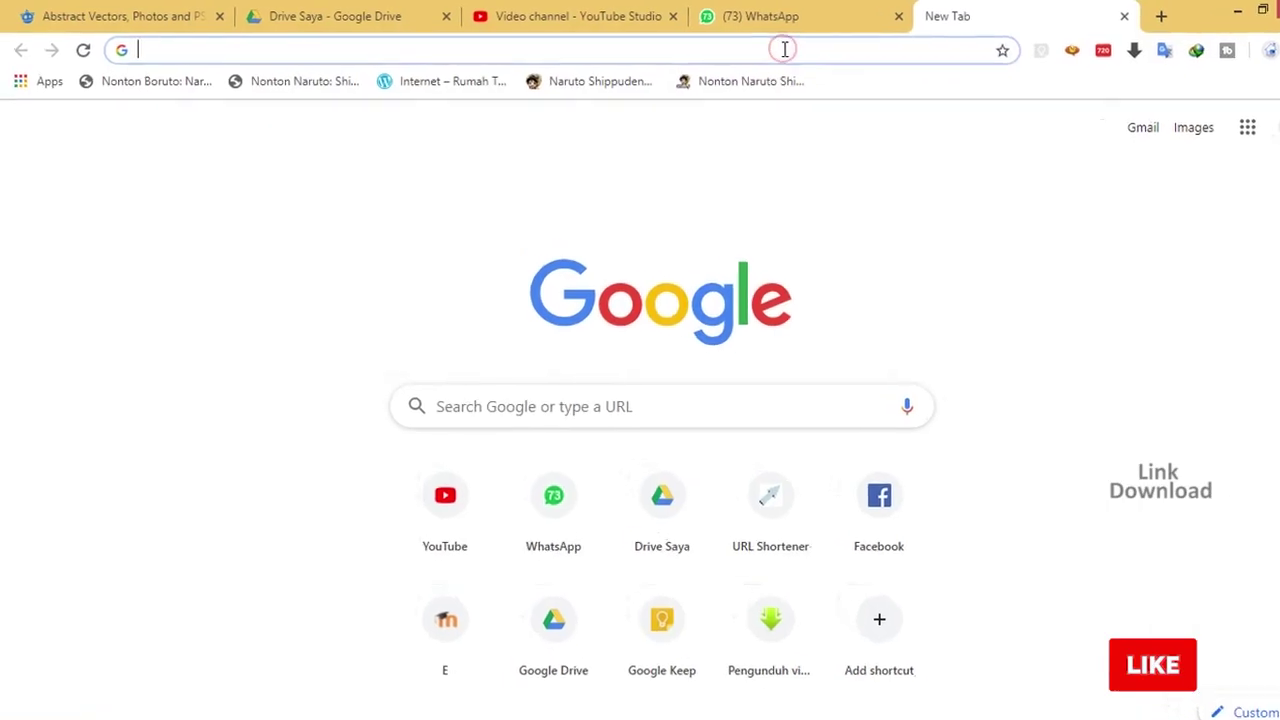
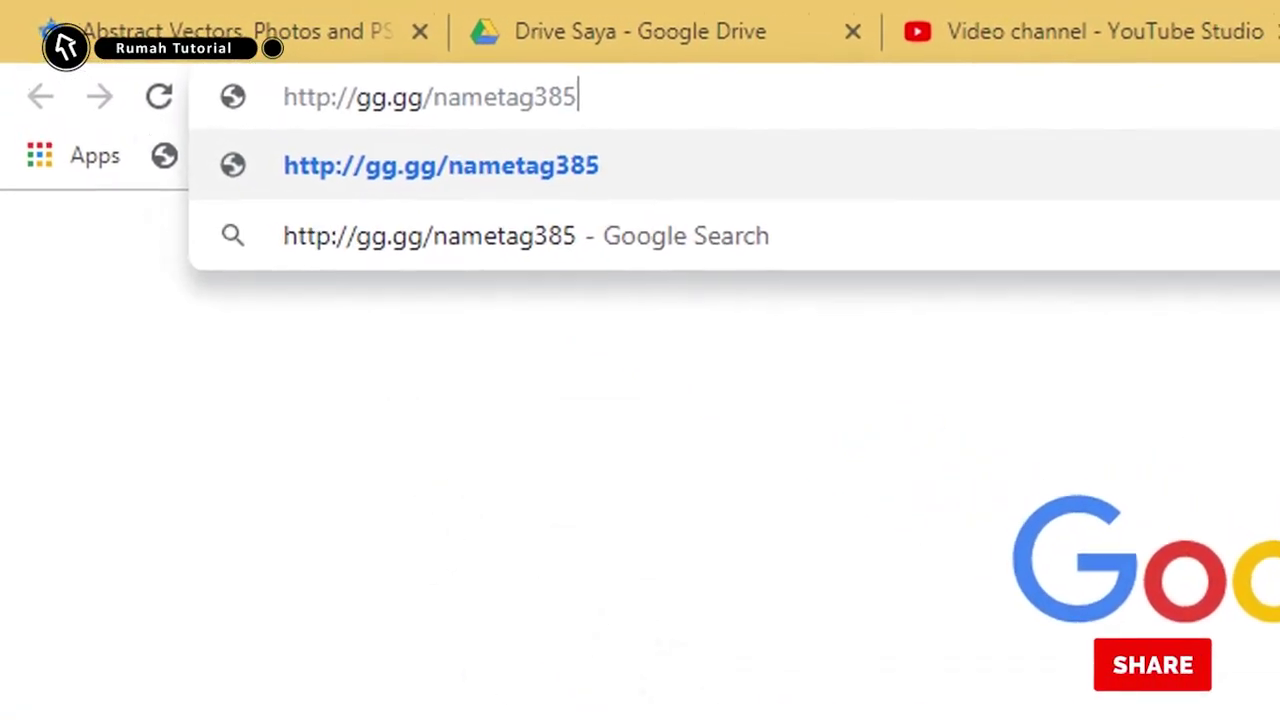
pyautogui.moveTo(585, 94); pyautogui.dragTo(257, 94)
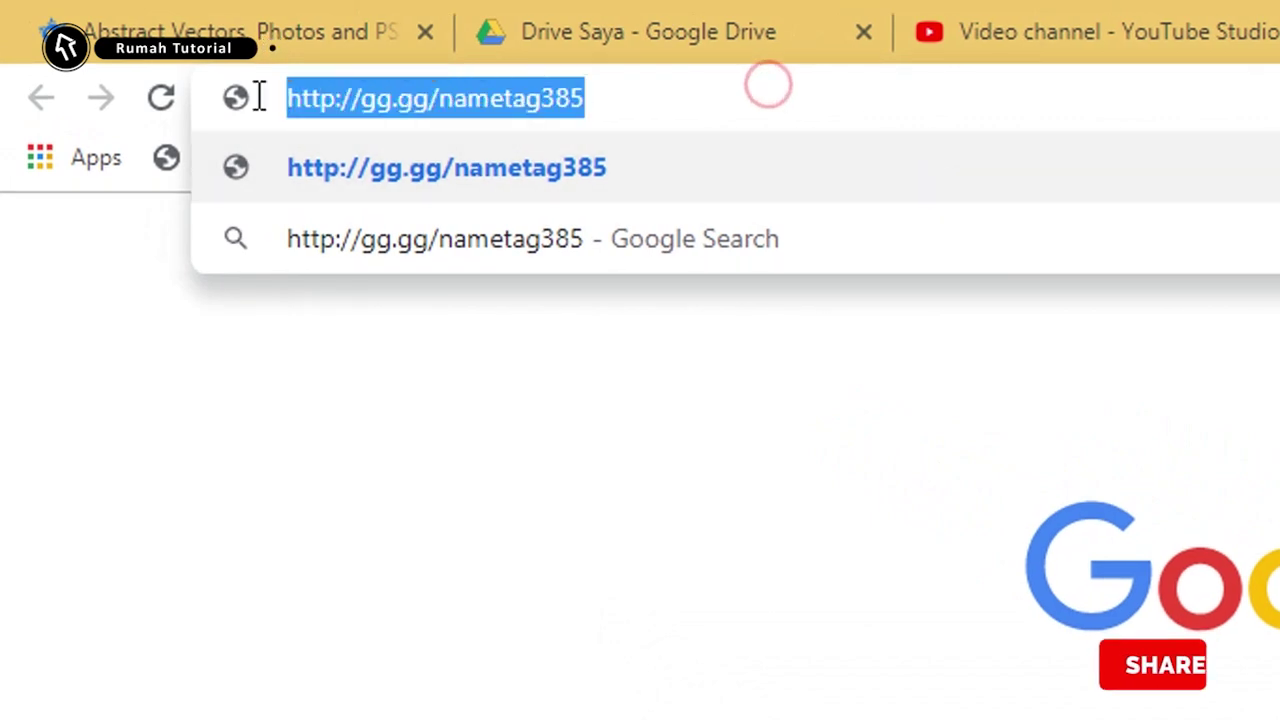
pyautogui.click(610, 100)
pyautogui.moveTo(610, 100); pyautogui.dragTo(263, 100)
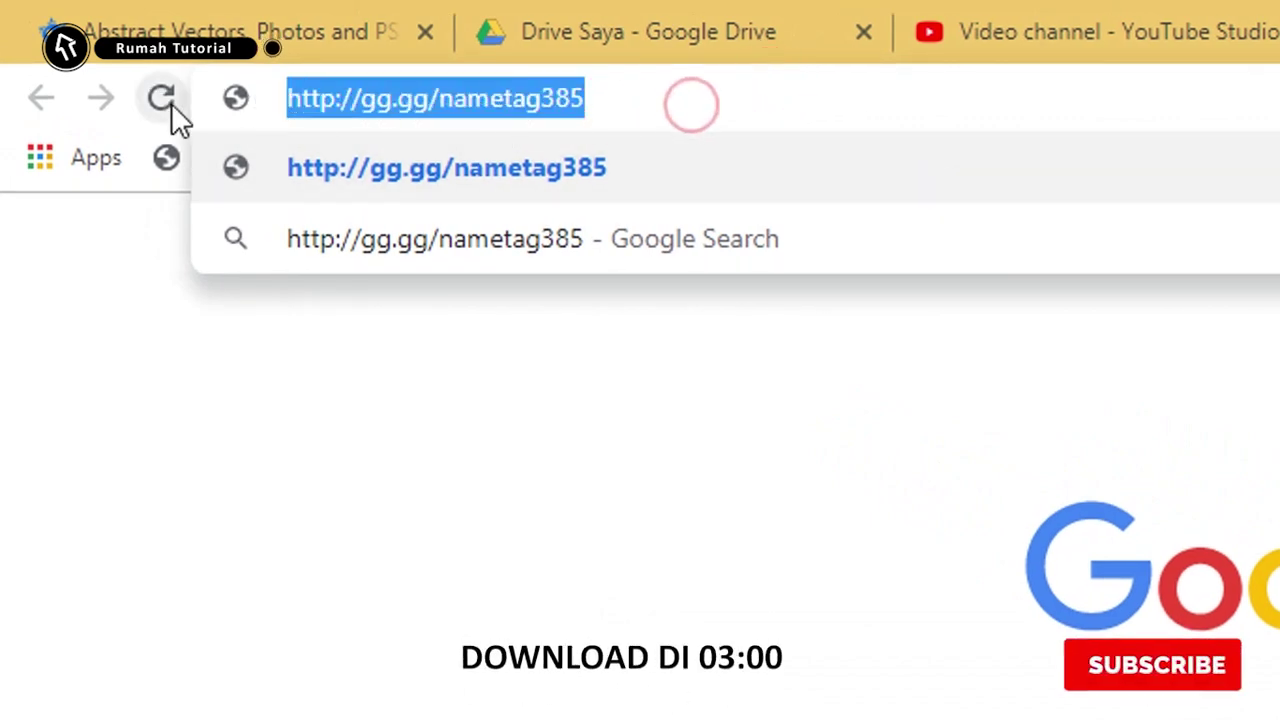
pyautogui.press('Return')
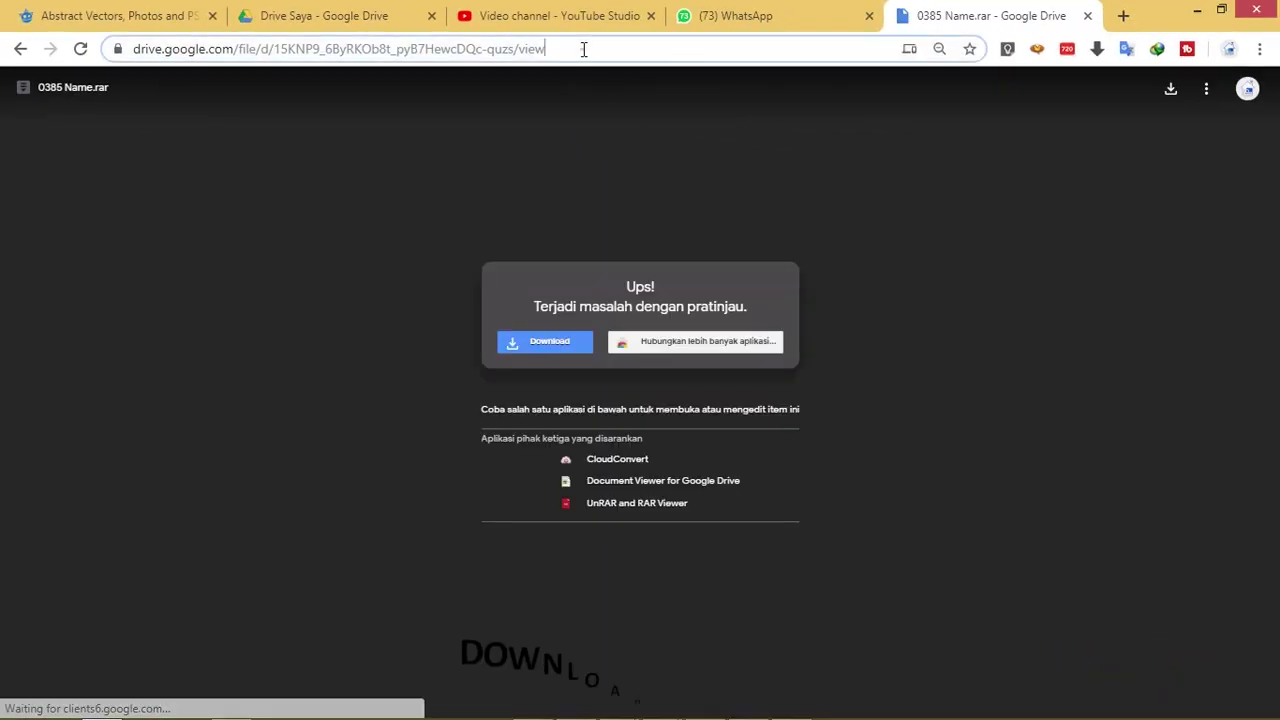
pyautogui.click(583, 48)
pyautogui.click(857, 185)
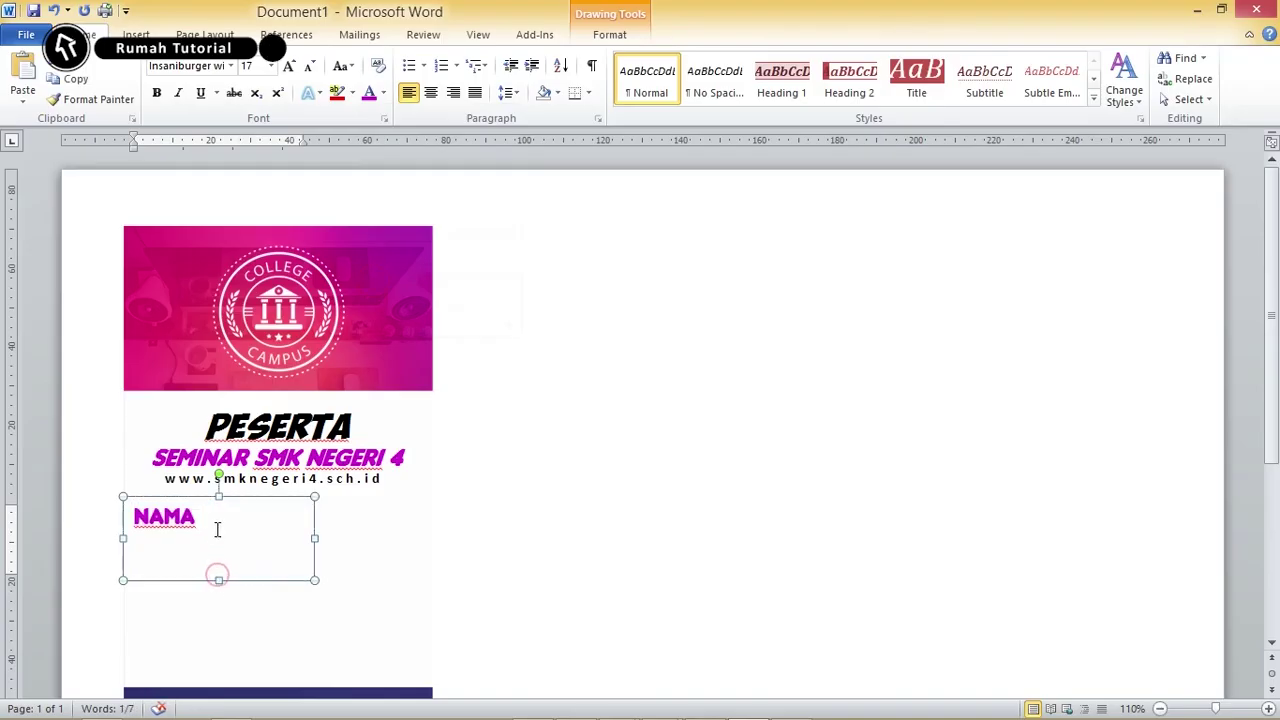
# - Shrink the NAMA box to fit its label and place an emptied copy of it underneath
pyautogui.moveTo(215, 545); pyautogui.dragTo(217, 533)
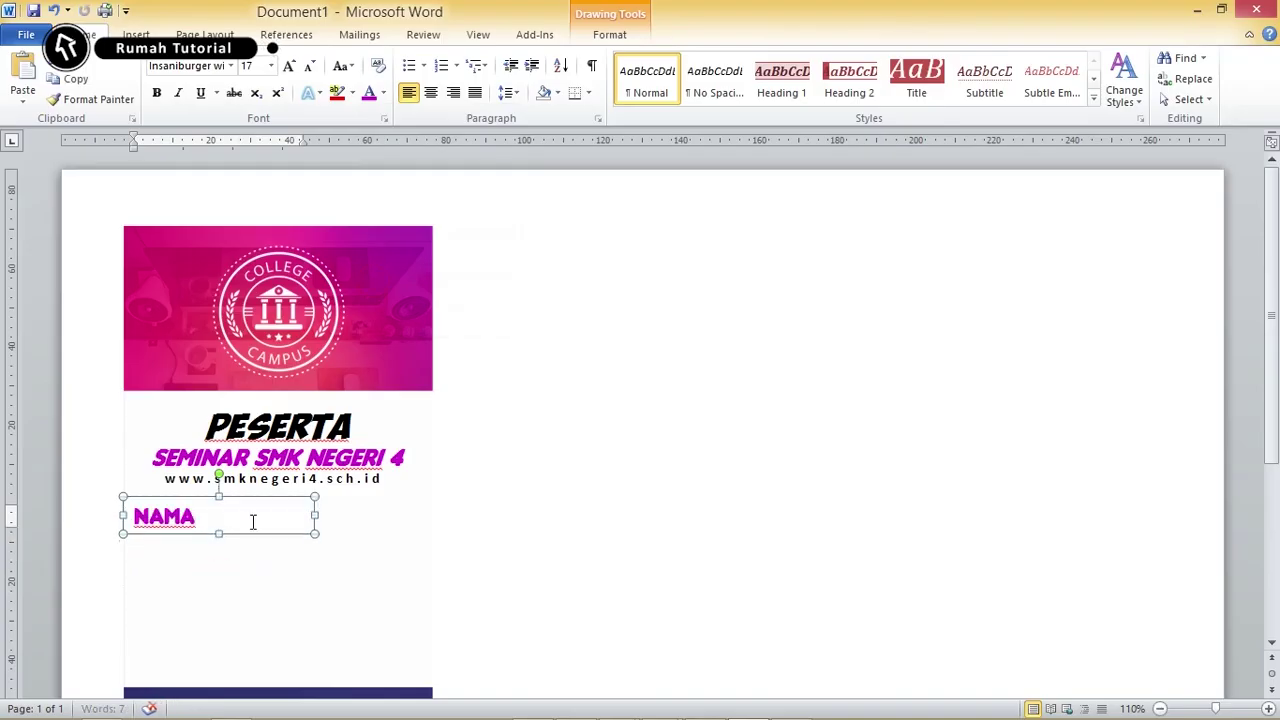
pyautogui.moveTo(243, 490); pyautogui.dragTo(236, 539)
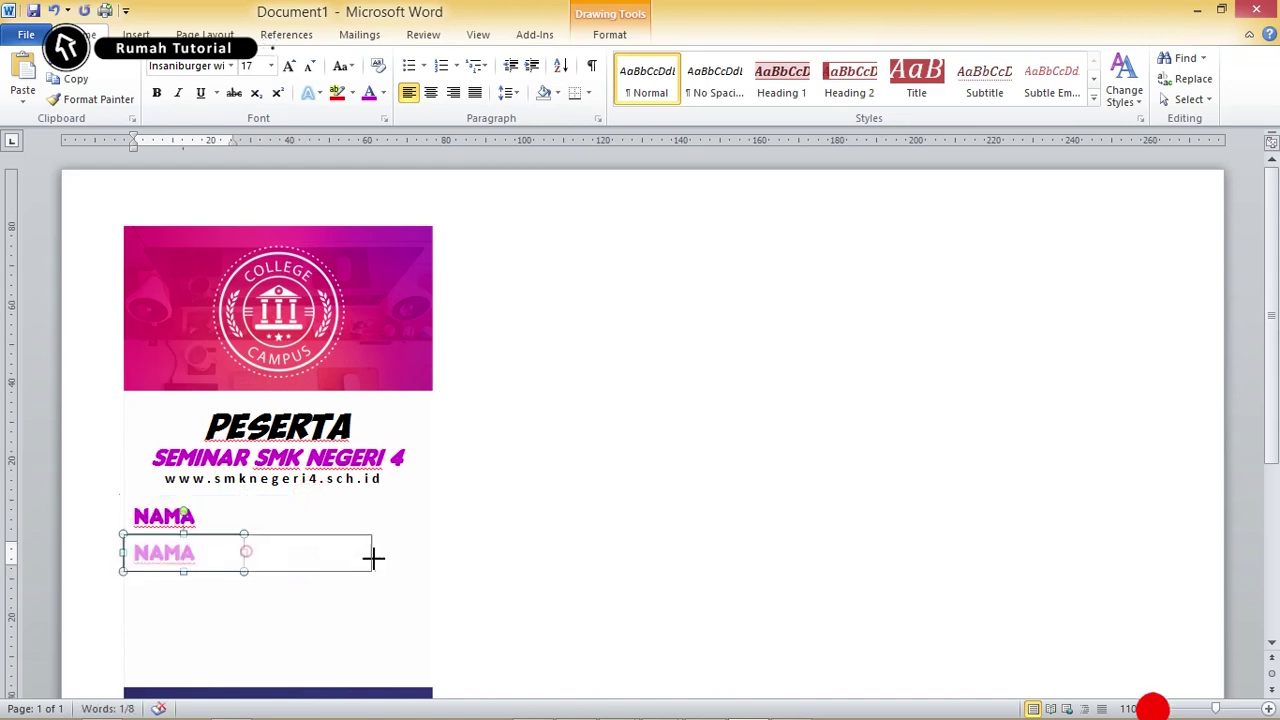
pyautogui.moveTo(372, 558); pyautogui.dragTo(376, 558)
pyautogui.tripleClick(320, 554)
pyautogui.press('Delete')
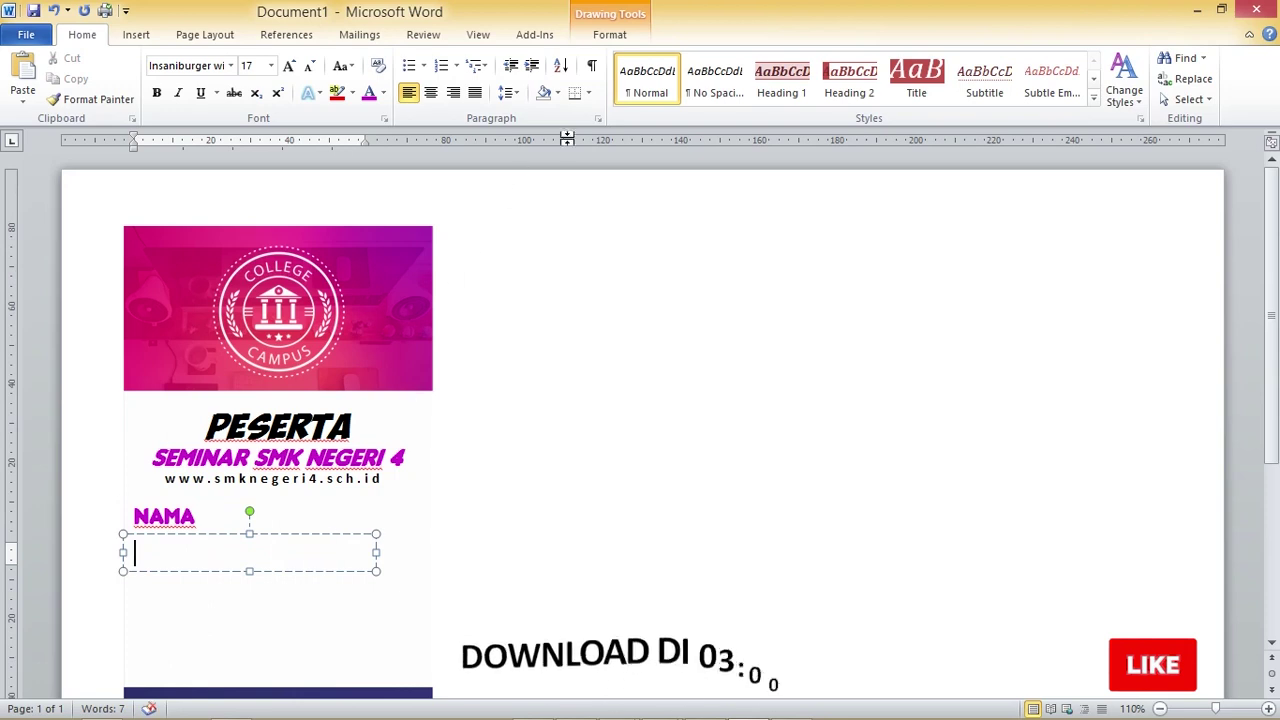
# - Fill the empty box under NAMA with the pink bar picture
pyautogui.click(606, 42)
pyautogui.click(458, 58)
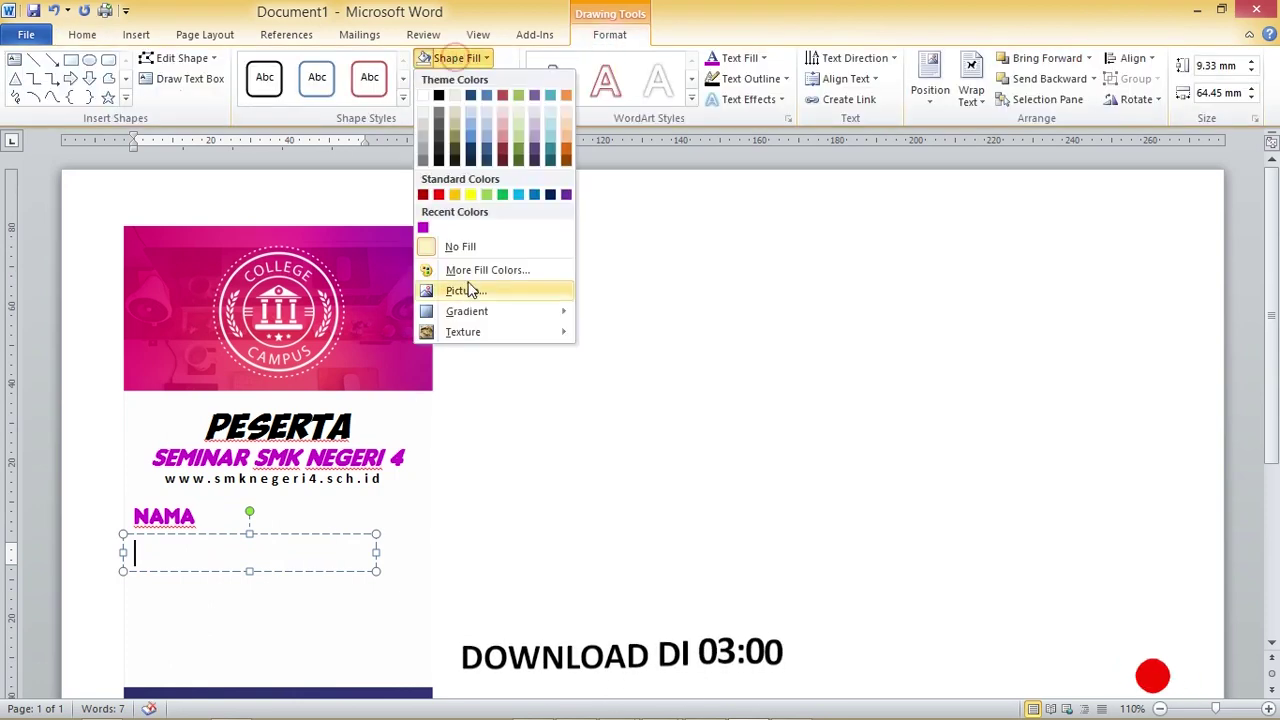
pyautogui.click(467, 287)
pyautogui.doubleClick(387, 272)
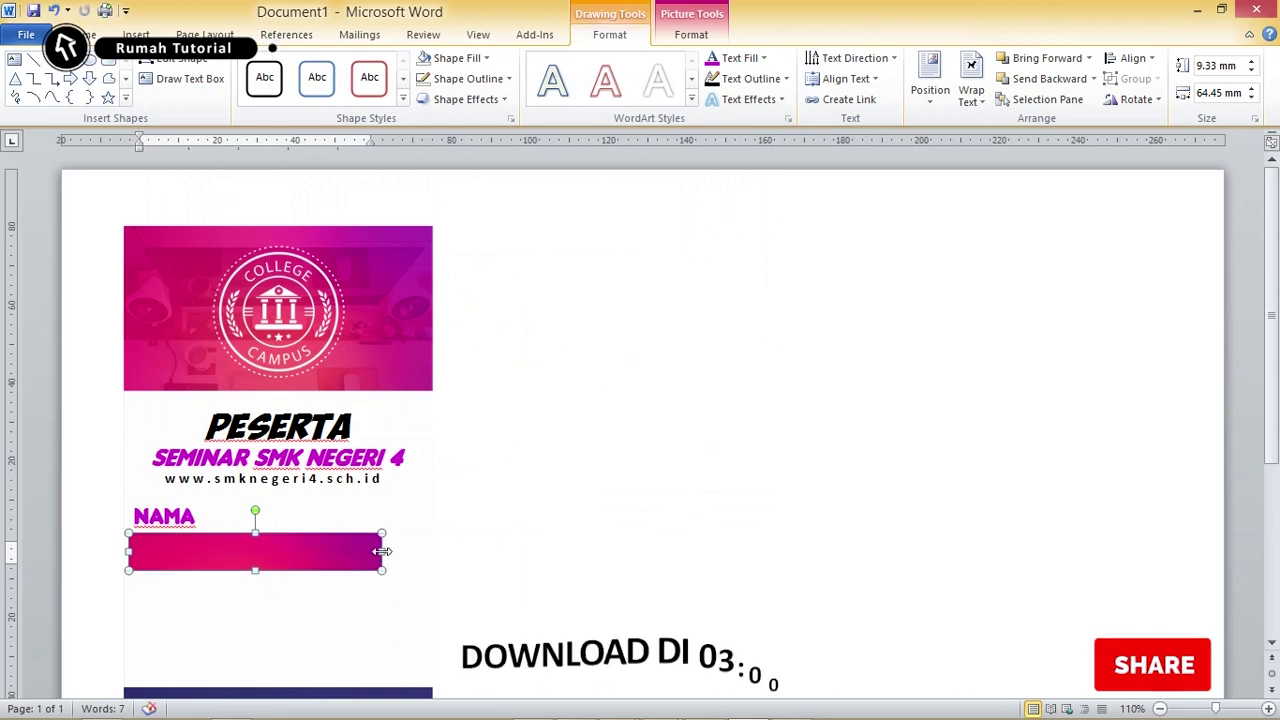
# - Give the pink name bar a magenta outline
pyautogui.click(470, 550)
pyautogui.keyDown('ctrl'); pyautogui.scroll(-1, 470, 550); pyautogui.keyUp('ctrl')
pyautogui.keyDown('ctrl'); pyautogui.scroll(-1, 475, 555); pyautogui.keyUp('ctrl')
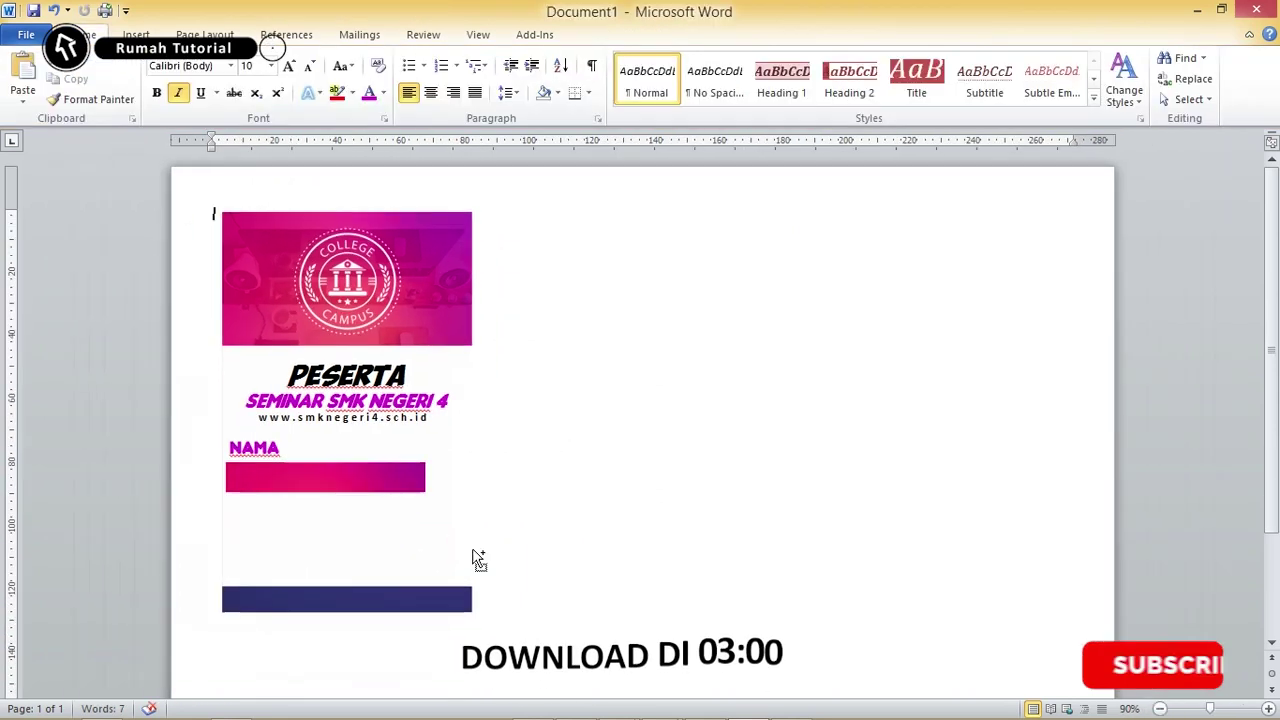
pyautogui.click(331, 489)
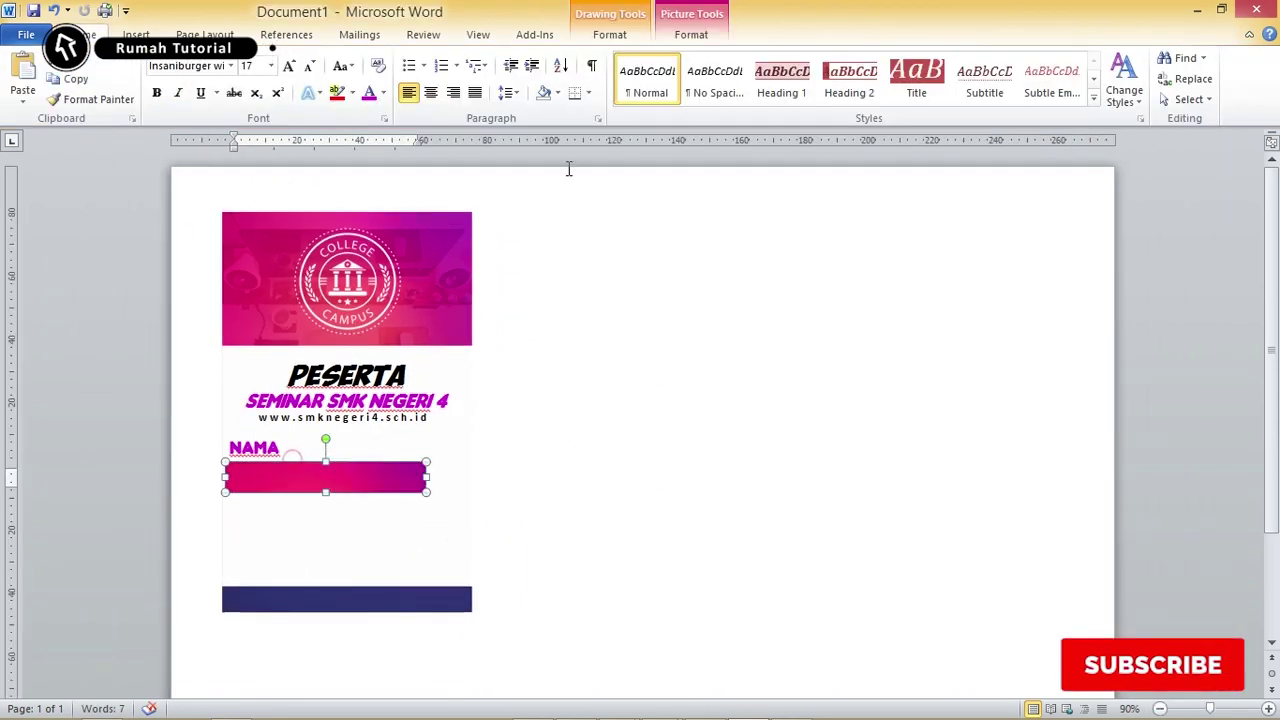
pyautogui.click(609, 34)
pyautogui.click(468, 78)
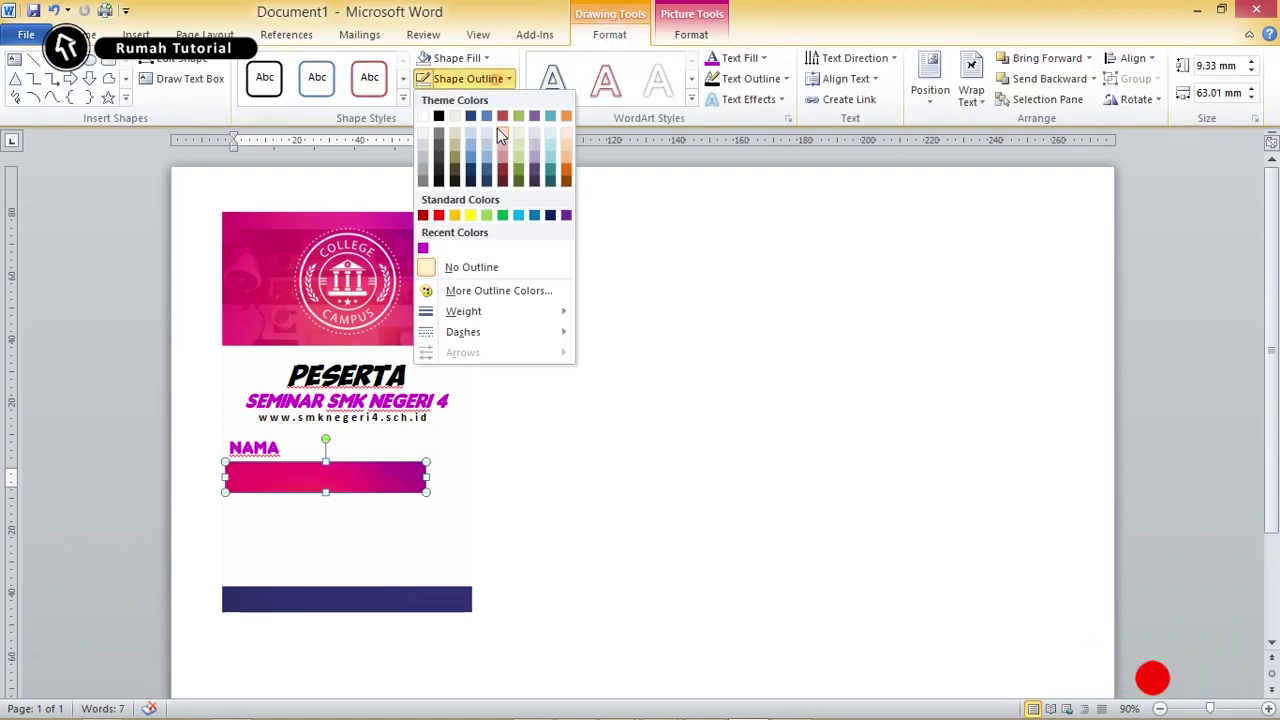
pyautogui.click(424, 248)
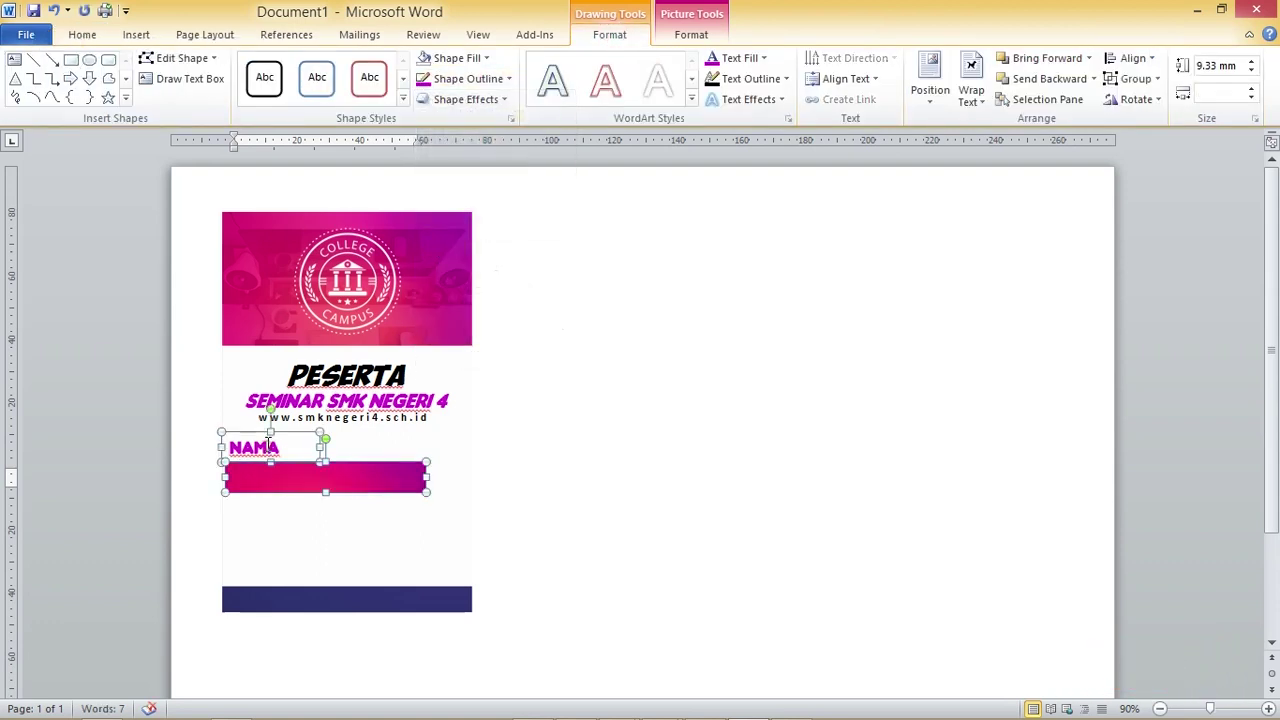
# - Copy the NAMA label and pink bar below and rename the copied label KELAS
pyautogui.keyDown('ctrl'); pyautogui.moveTo(265, 443); pyautogui.dragTo(265, 509); pyautogui.keyUp('ctrl')
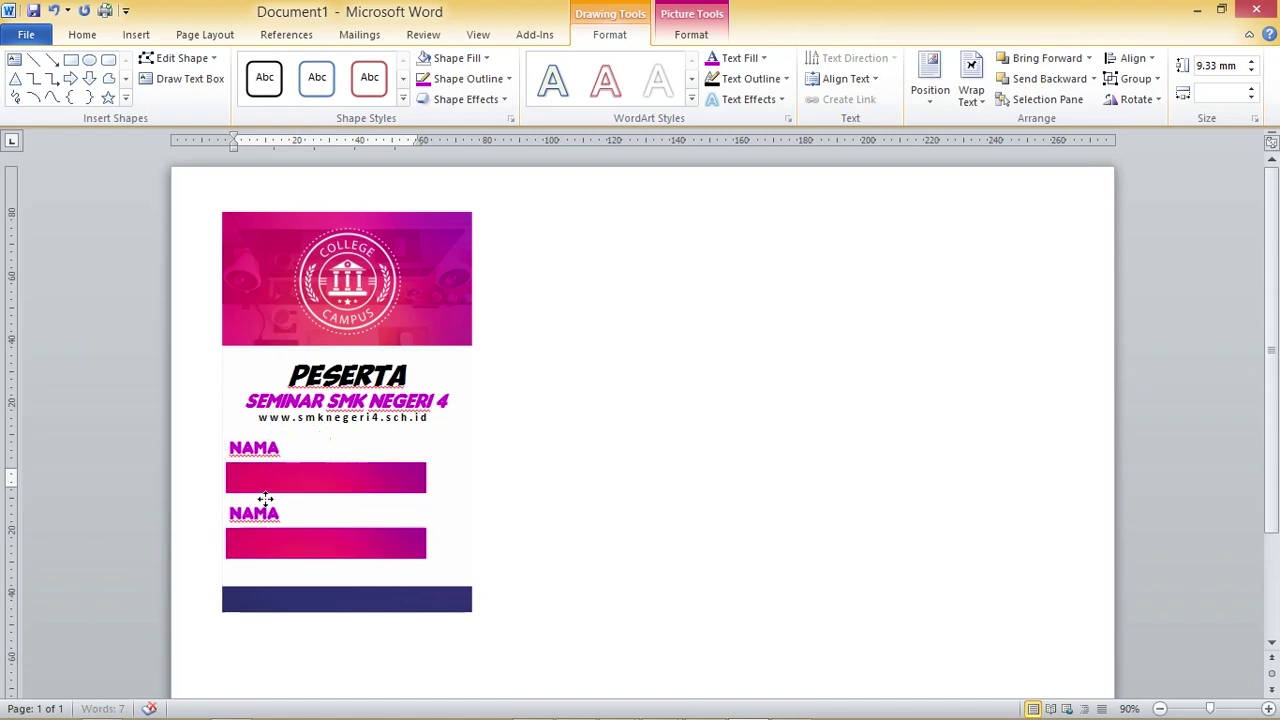
pyautogui.click(491, 486)
pyautogui.doubleClick(283, 513)
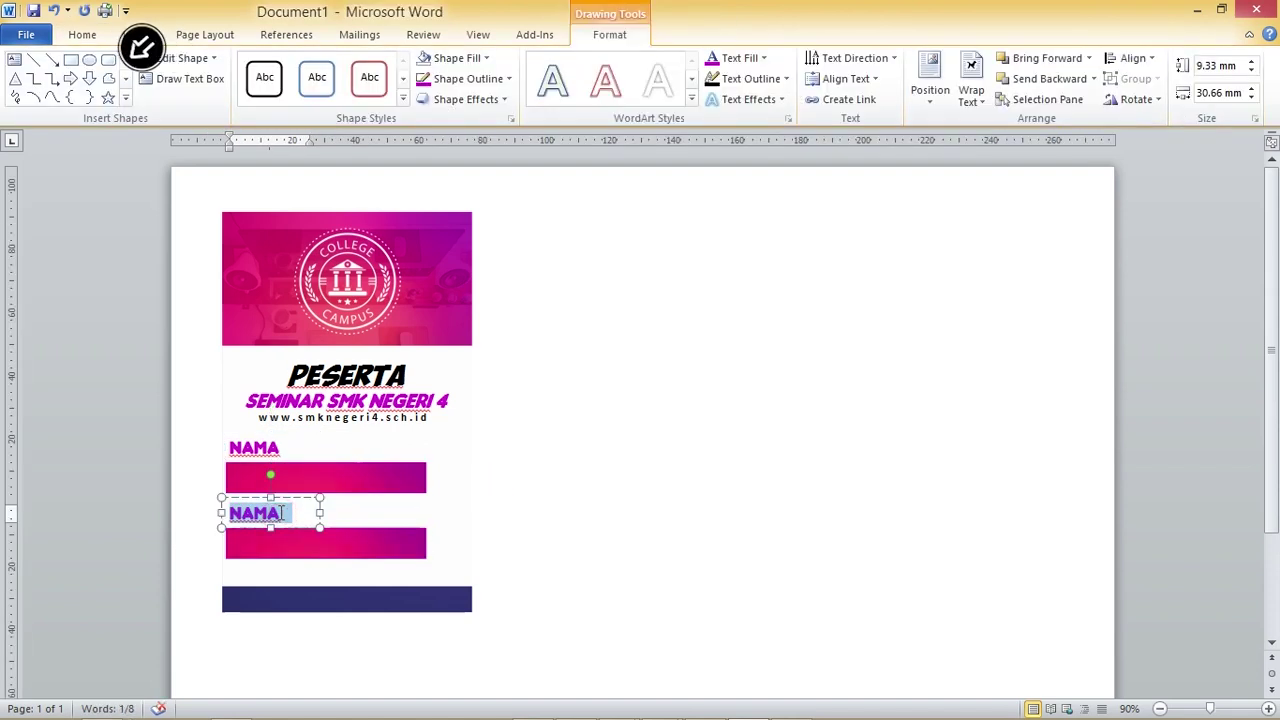
pyautogui.write('KELAS')
# - Fill the KELAS bar with the dark blue bar picture
pyautogui.click(330, 545)
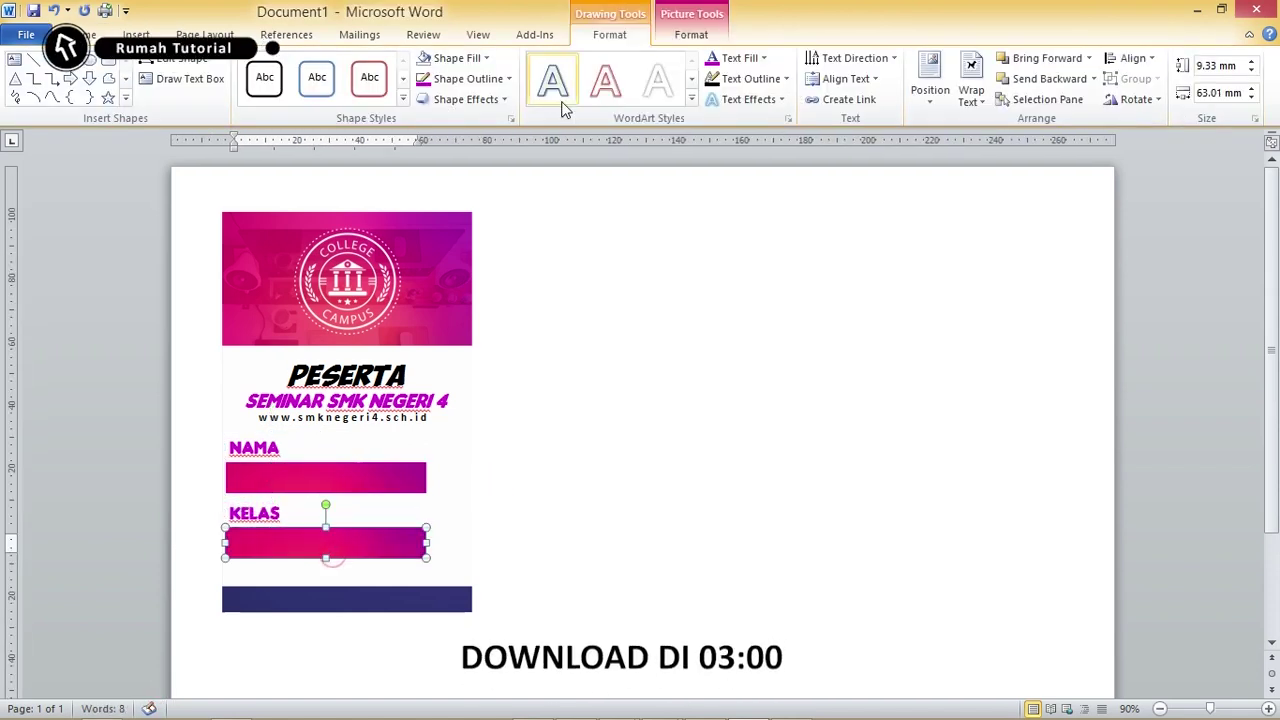
pyautogui.click(463, 58)
pyautogui.click(460, 290)
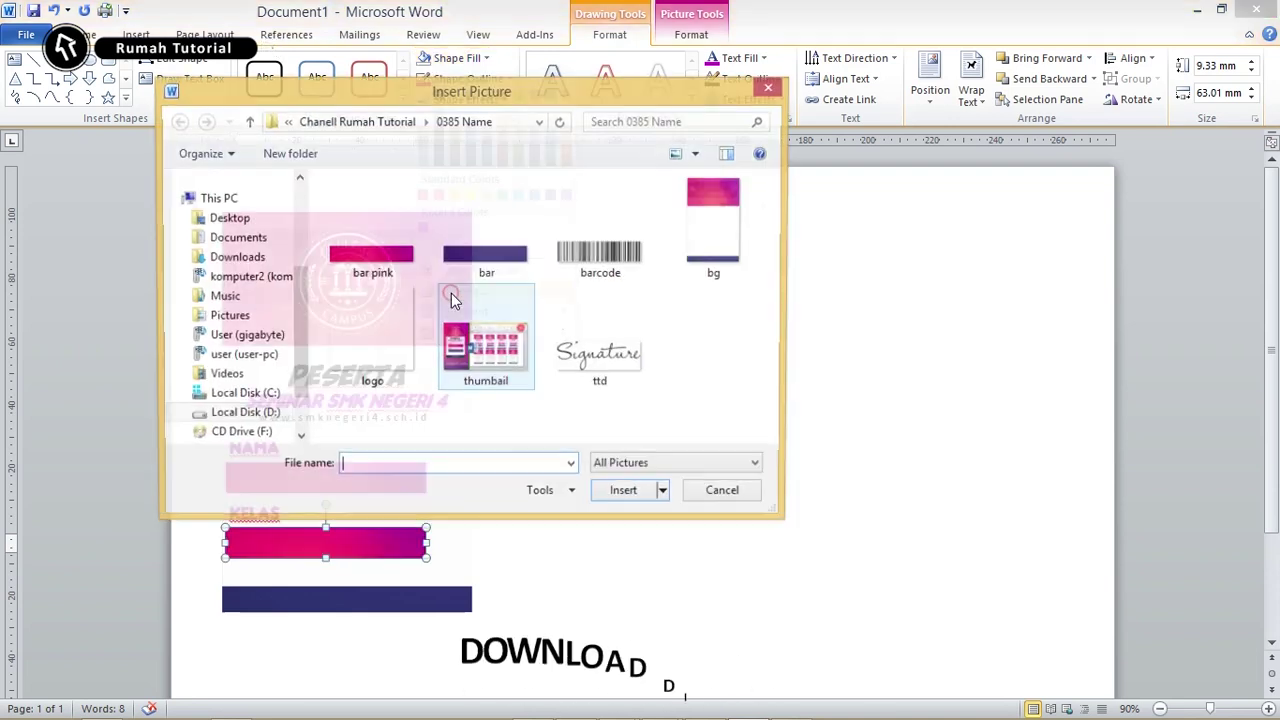
pyautogui.click(486, 215)
pyautogui.click(622, 491)
pyautogui.click(583, 447)
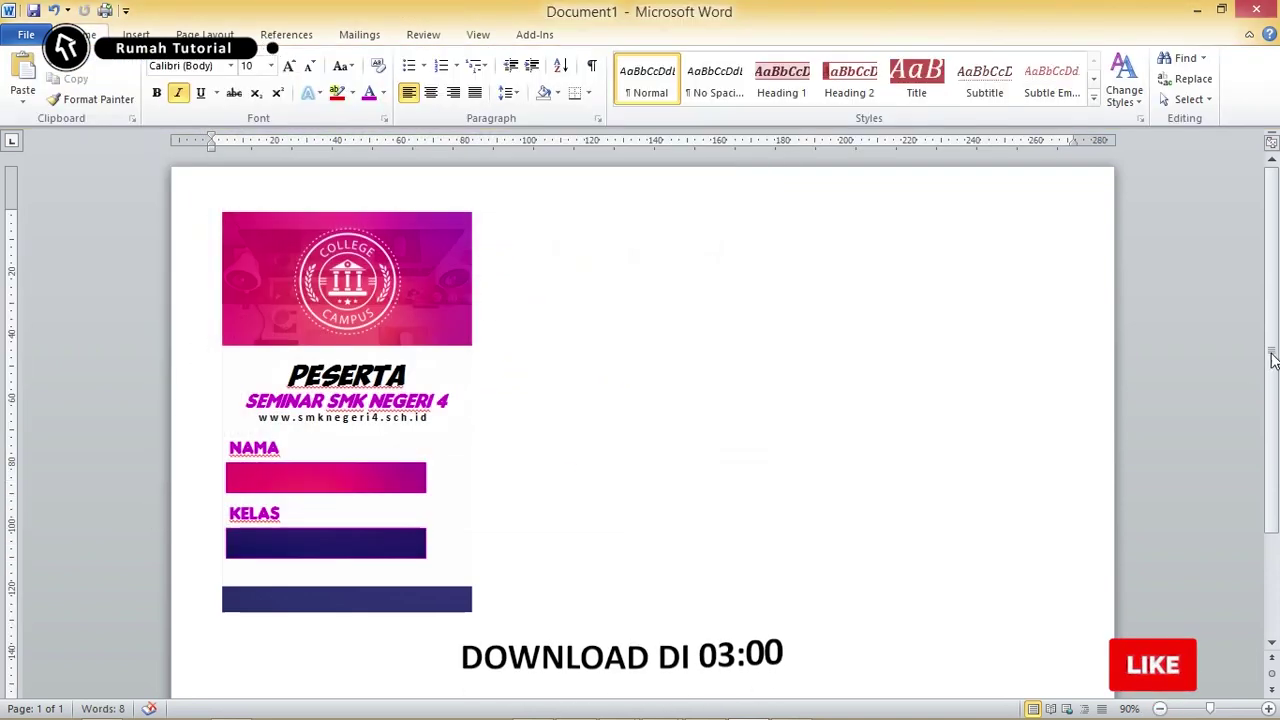
pyautogui.scroll(-1, 1272, 360)
pyautogui.click(320, 410)
# - Widen the NAMA and KELAS bars to 66.75 mm and group them with their labels
pyautogui.keyDown('shift'); pyautogui.click(317, 474); pyautogui.keyUp('shift')
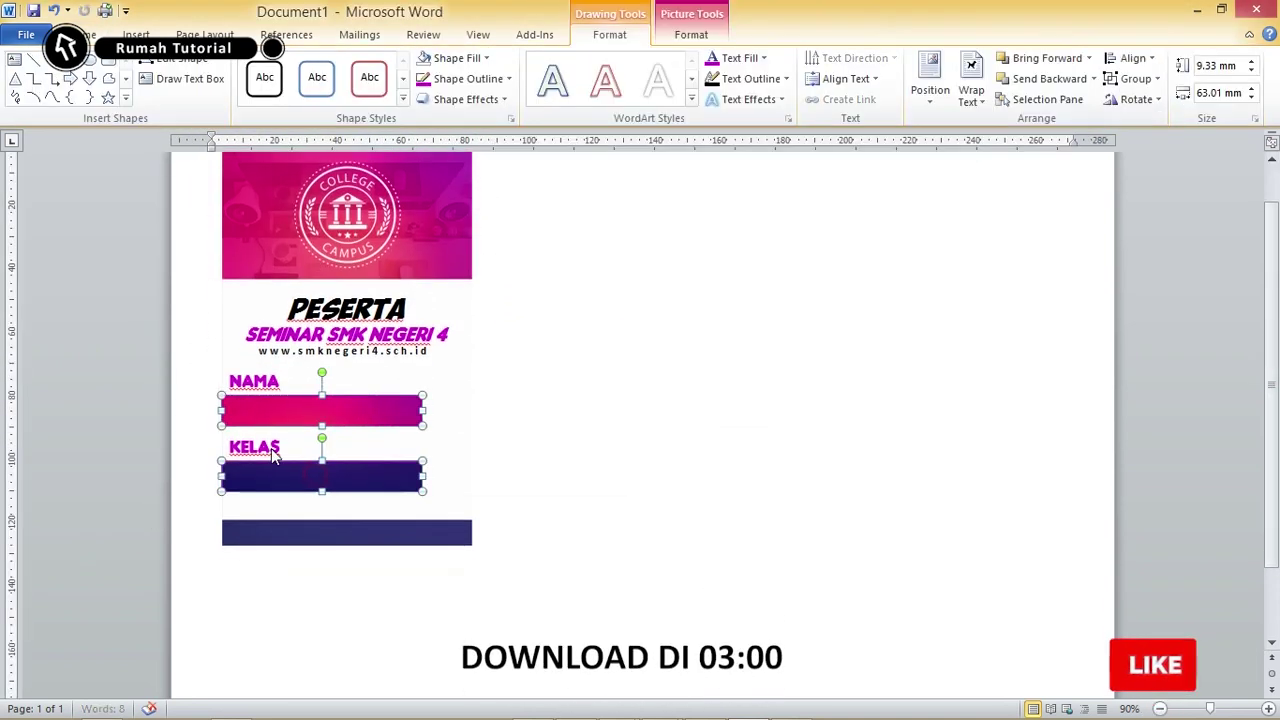
pyautogui.moveTo(423, 410); pyautogui.dragTo(434, 410)
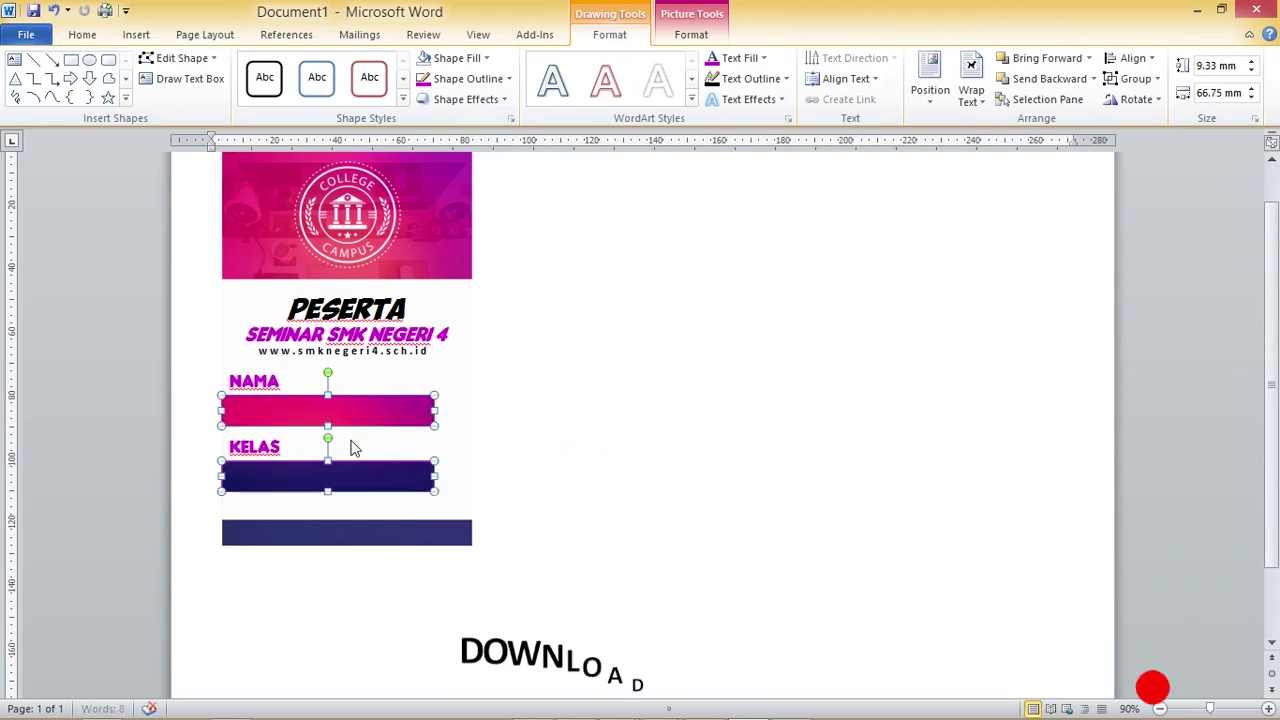
pyautogui.keyDown('shift'); pyautogui.click(274, 443); pyautogui.keyUp('shift')
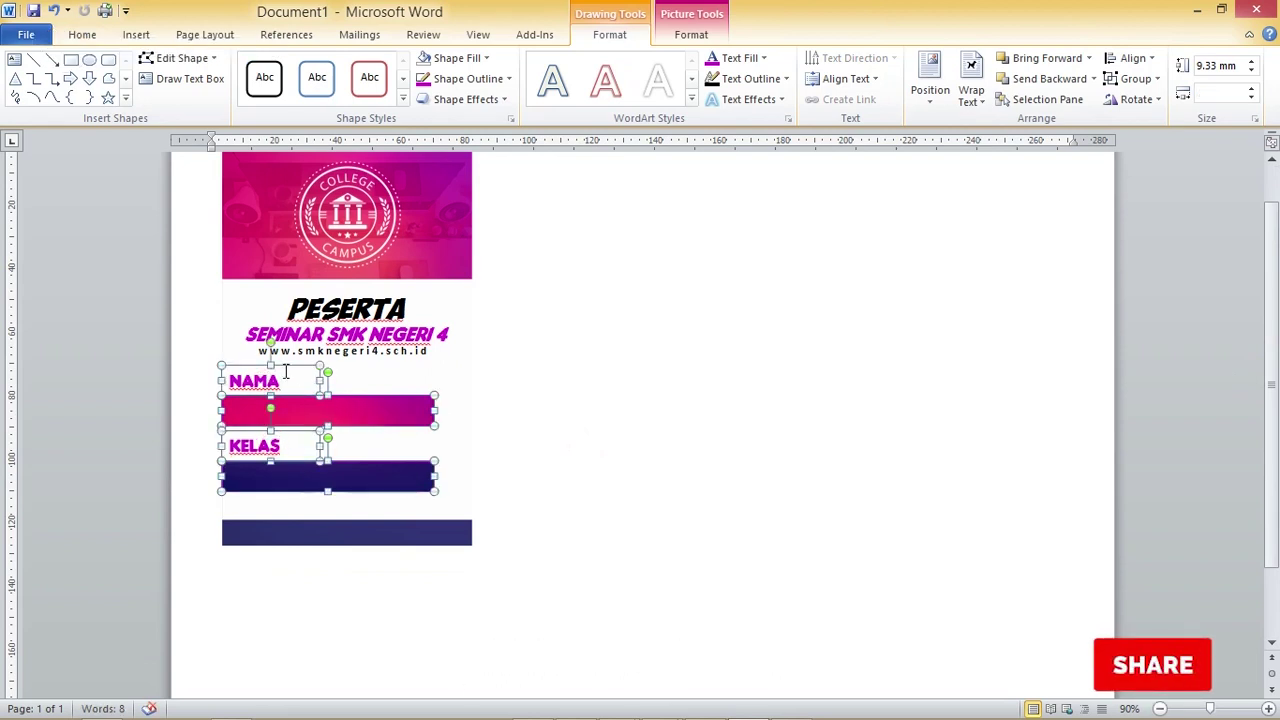
pyautogui.rightClick(287, 365)
pyautogui.moveTo(386, 466)
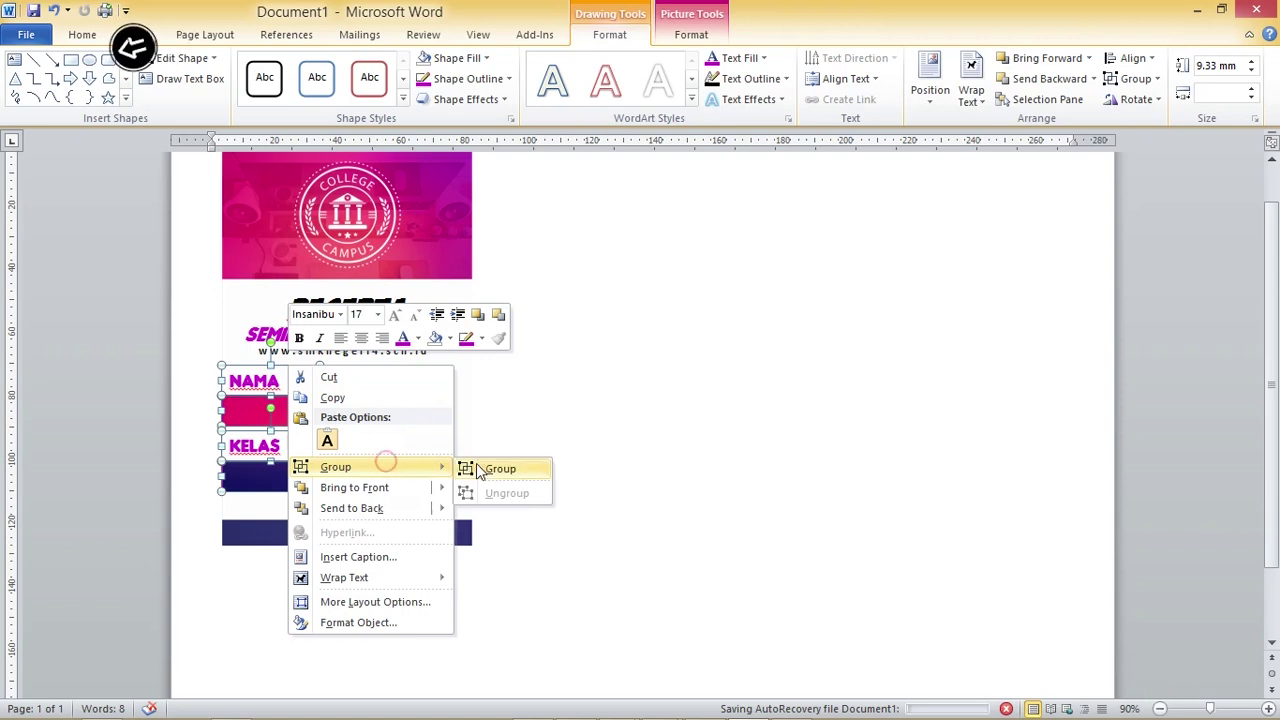
pyautogui.click(479, 470)
# - Group the PESERTA heading text boxes together
pyautogui.click(369, 344)
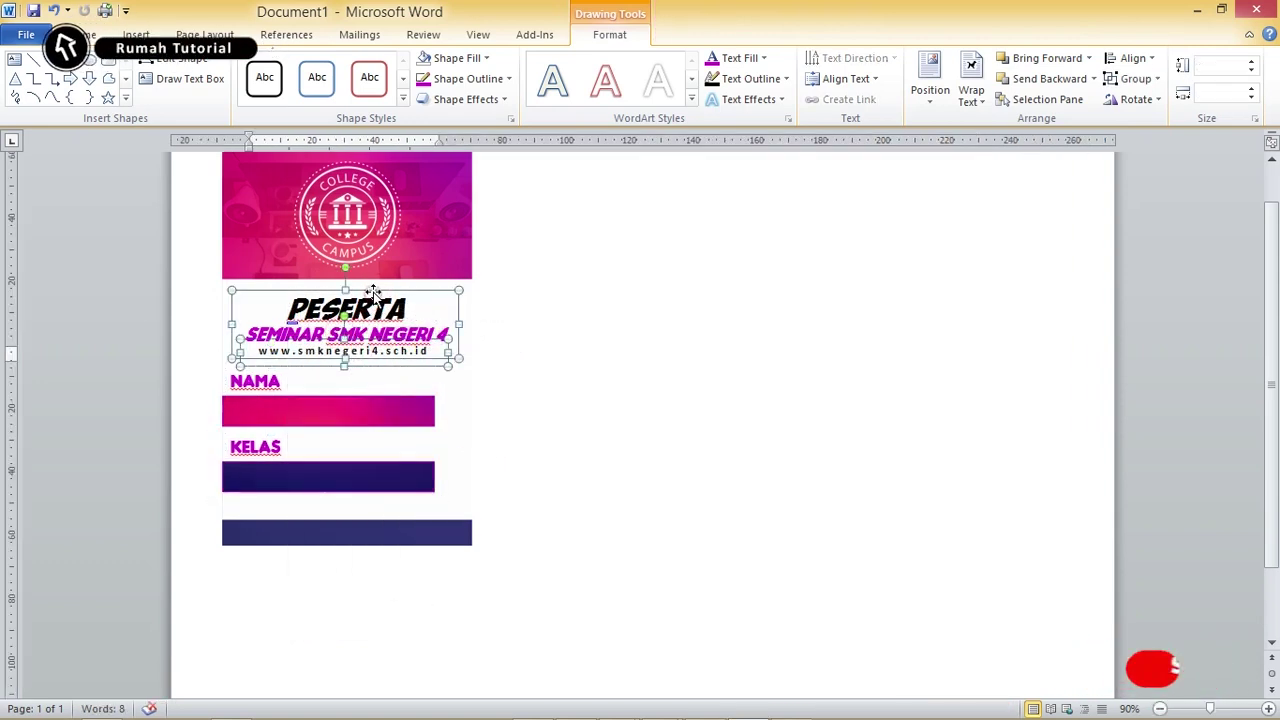
pyautogui.rightClick(372, 291)
pyautogui.moveTo(446, 393)
pyautogui.click(557, 391)
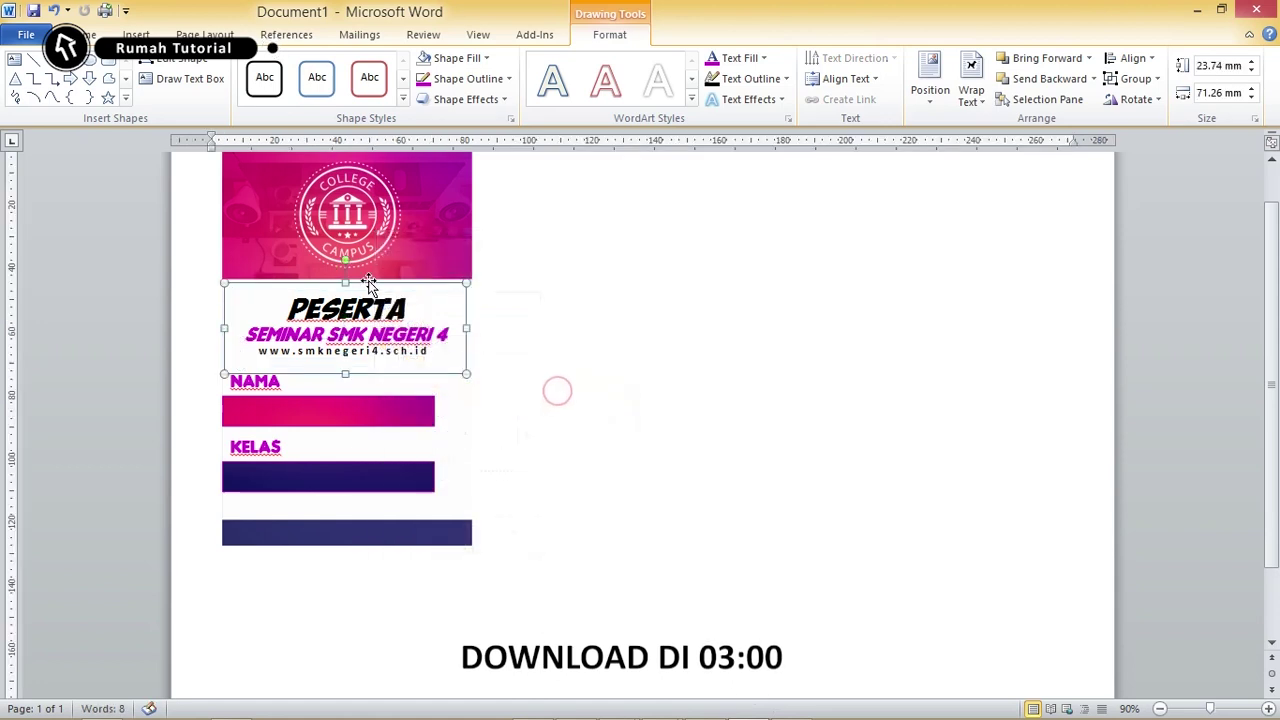
# - Shift the NAMA/KELAS group slightly right so it is centred on the card
pyautogui.click(366, 371)
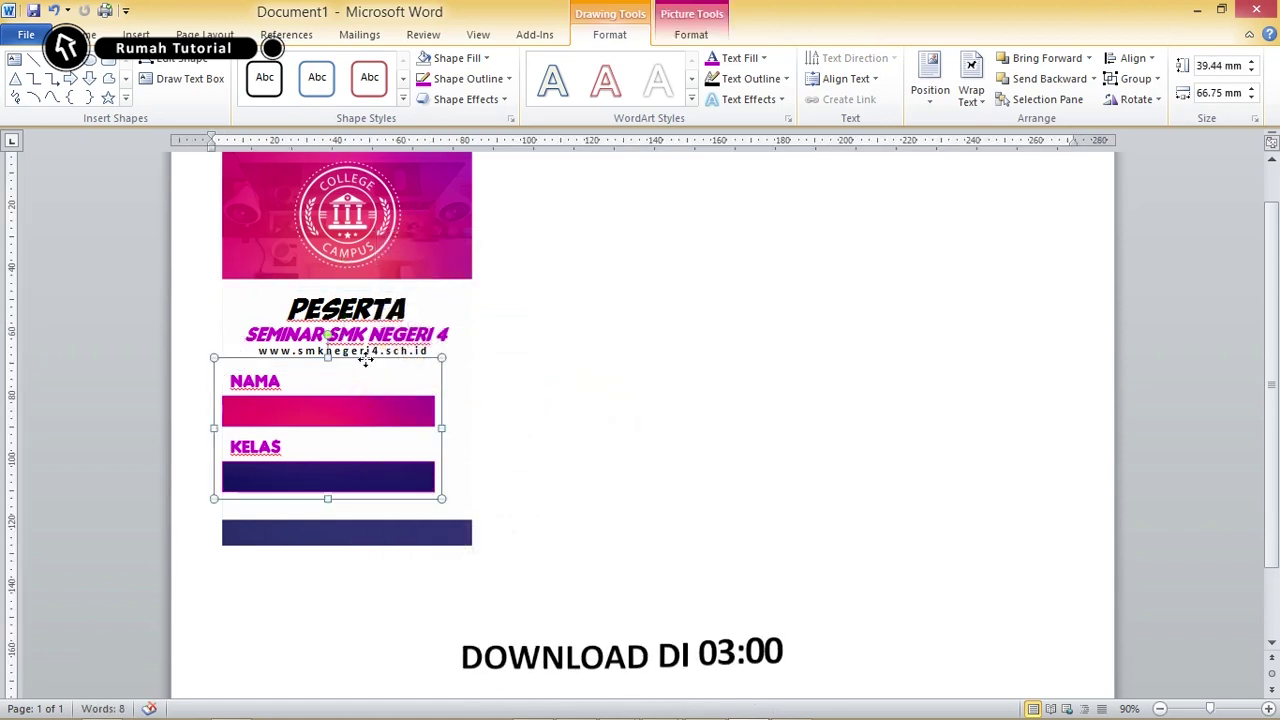
pyautogui.moveTo(364, 362); pyautogui.dragTo(376, 354)
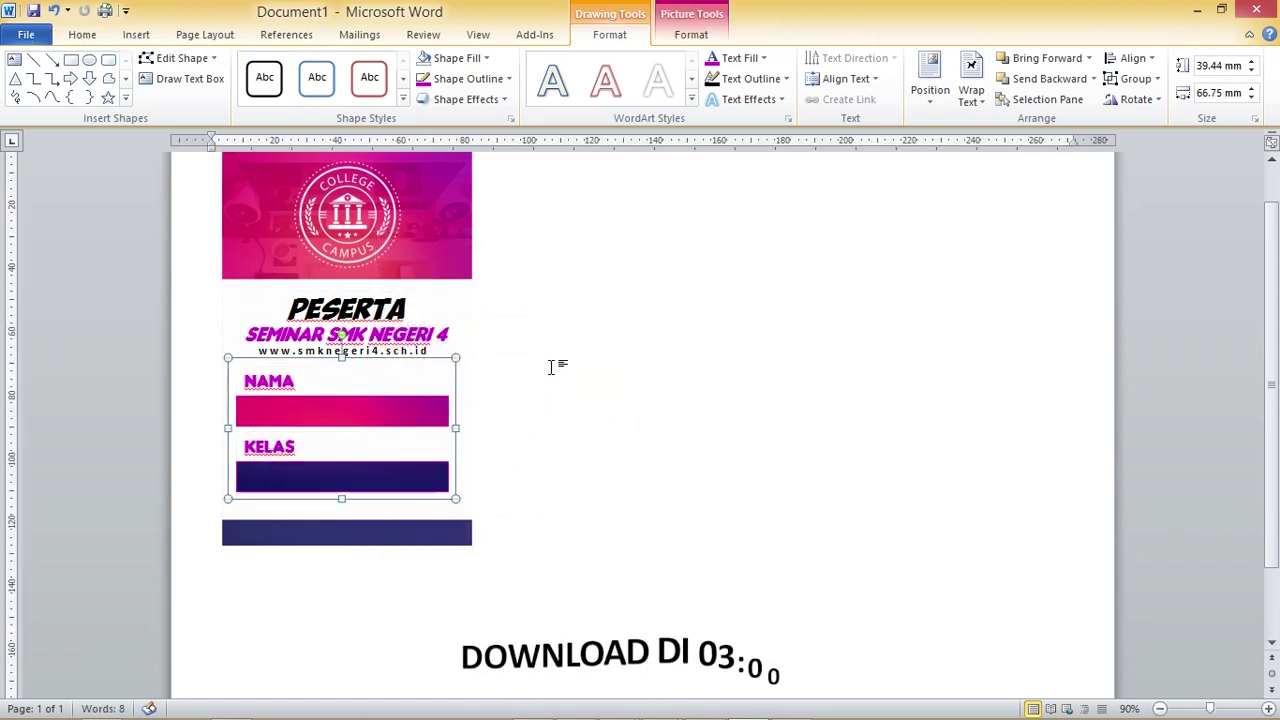
pyautogui.click(551, 366)
pyautogui.click(136, 34)
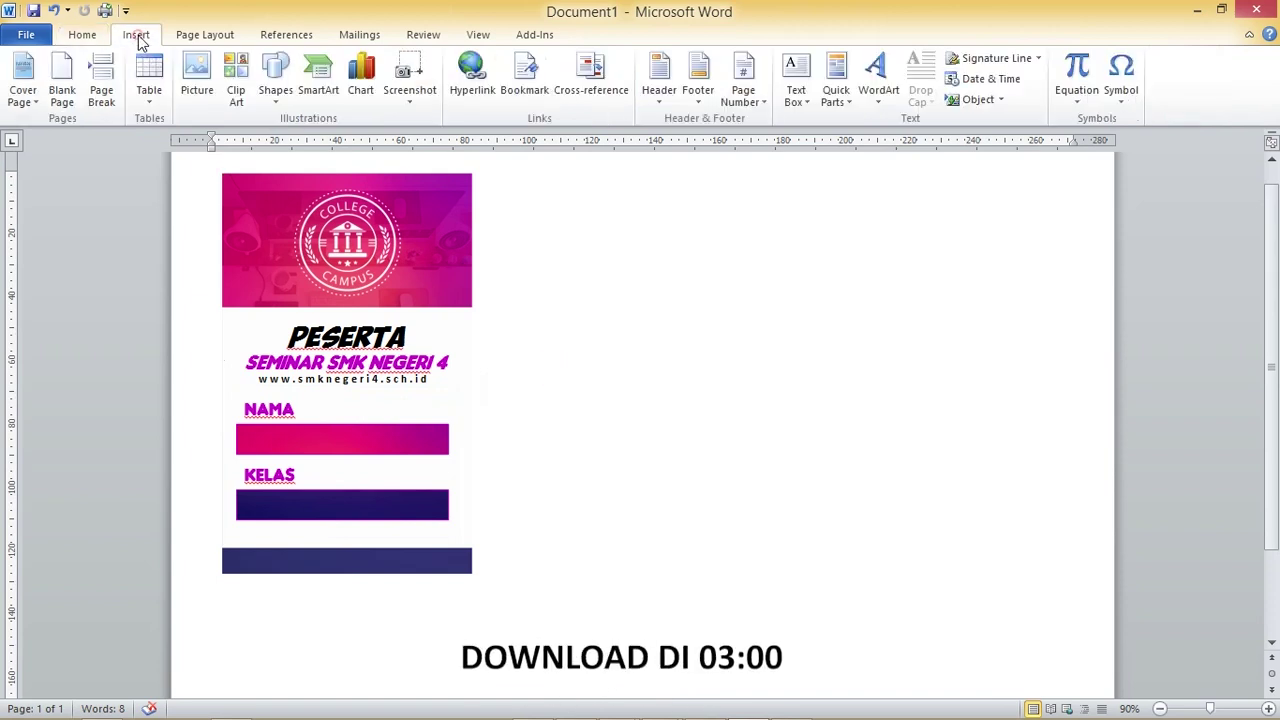
# - Draw a text box right of the card and type the two credit lines
pyautogui.click(275, 80)
pyautogui.click(266, 139)
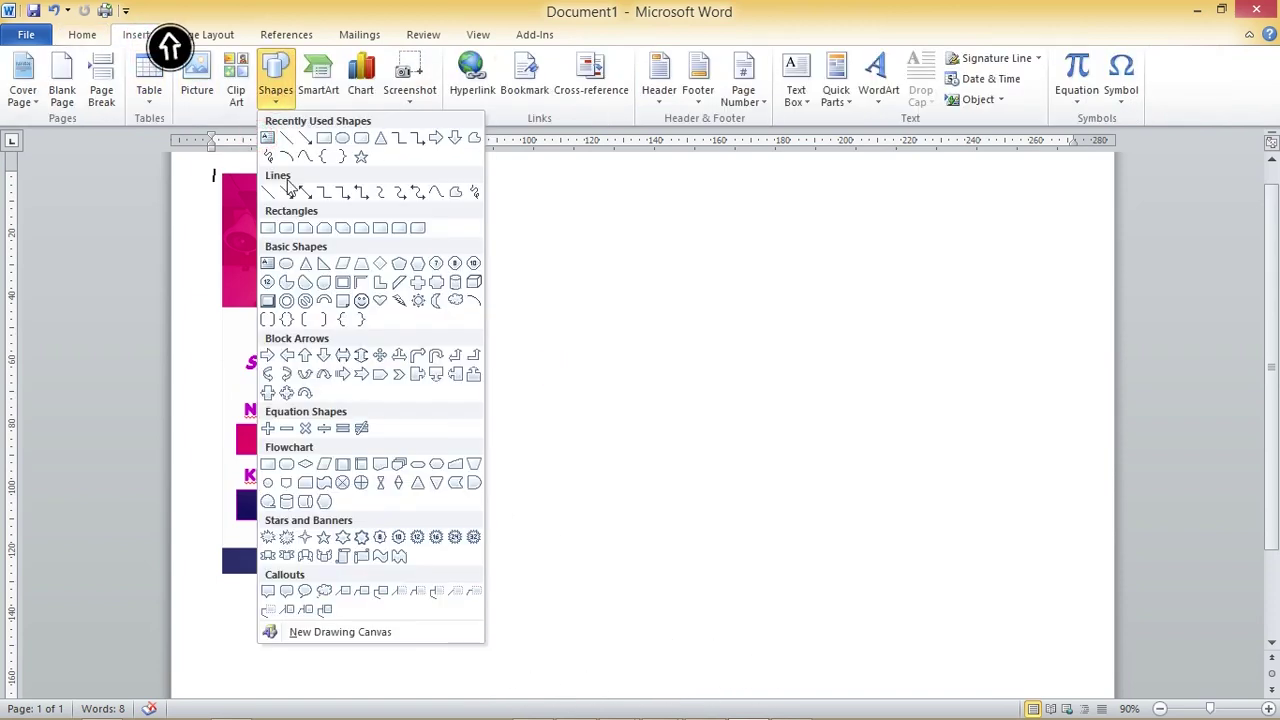
pyautogui.moveTo(576, 433); pyautogui.dragTo(756, 497)
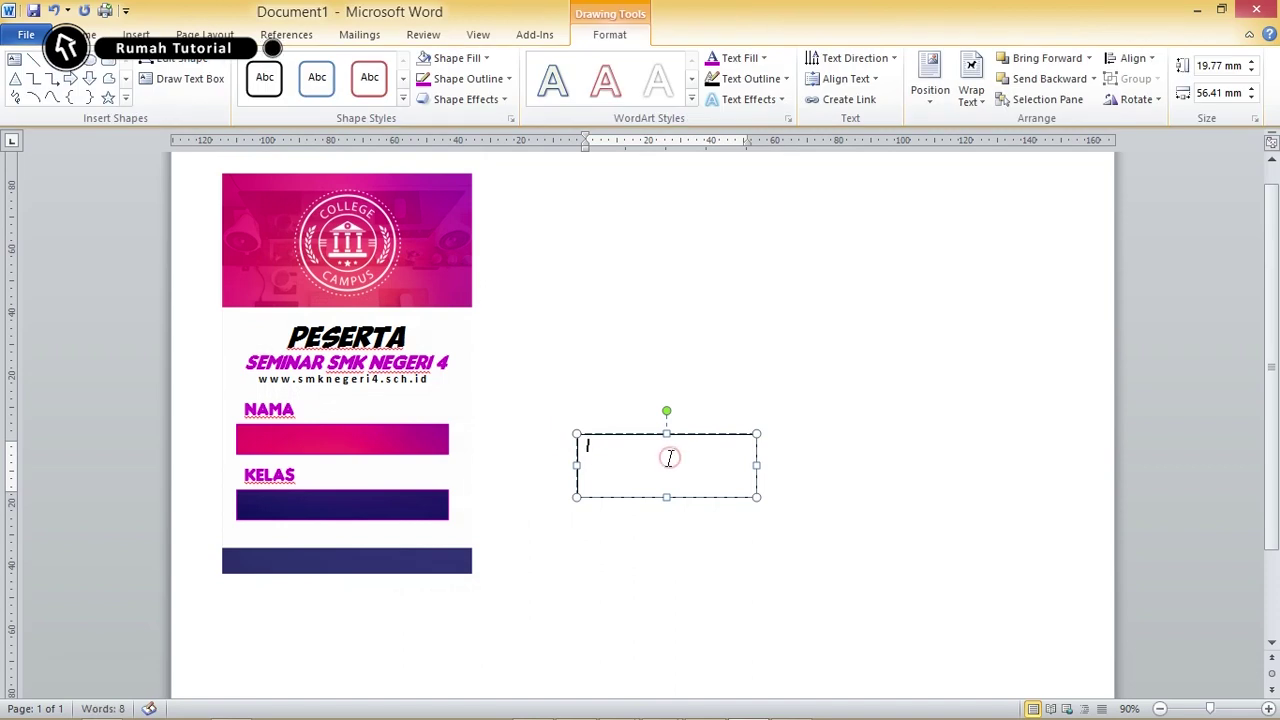
pyautogui.write('ta')
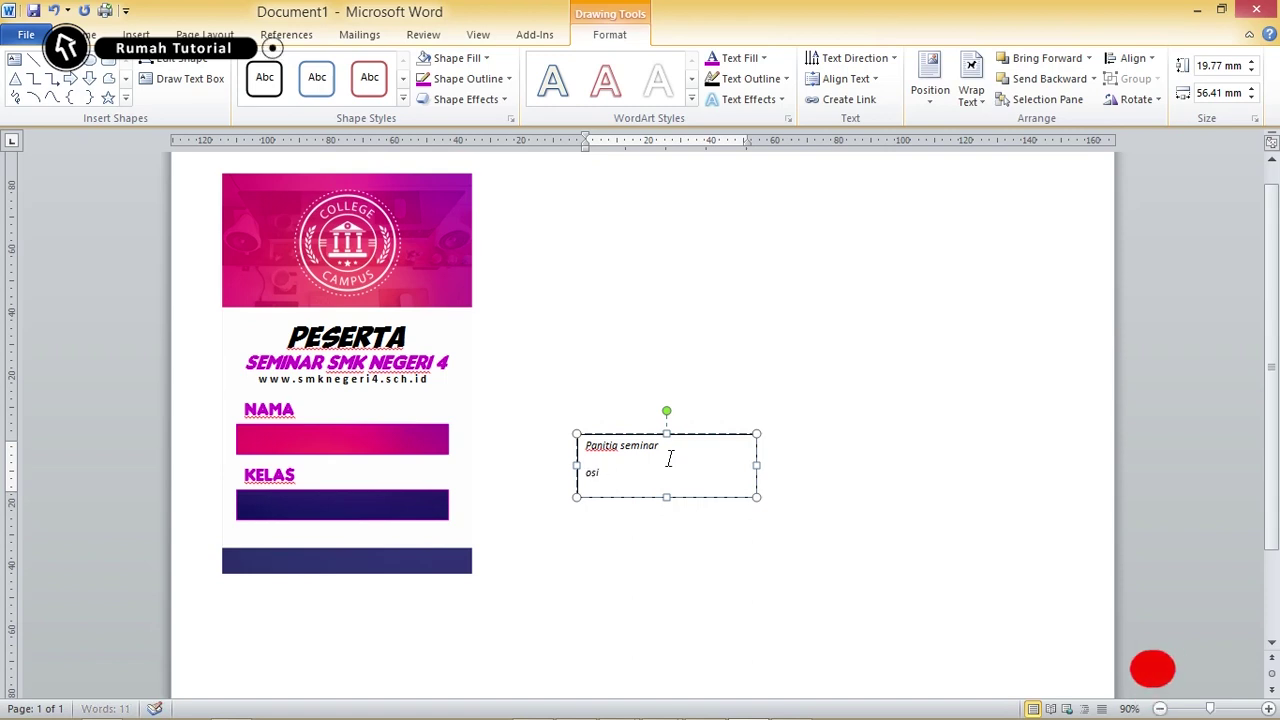
pyautogui.write('s')
pyautogui.write('geri4')
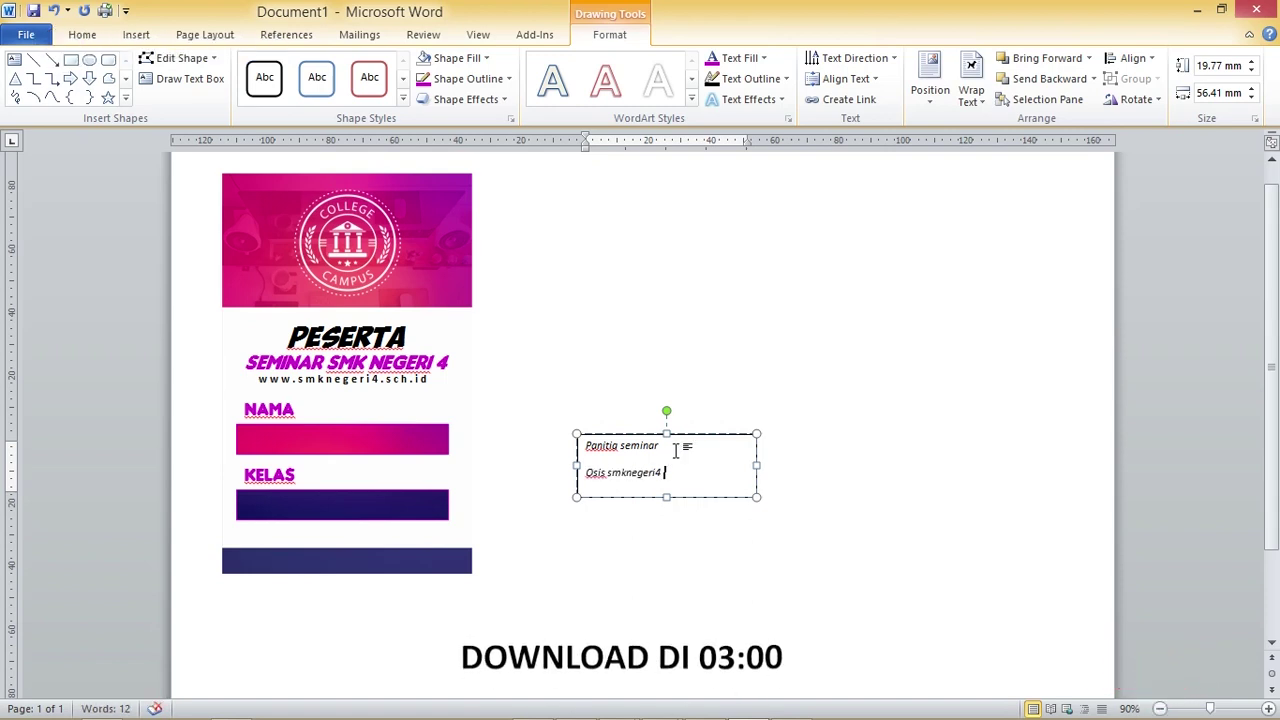
# - Correct the text to 'Panitia Seminar 2019/2020' and 'Created Osis Smknegeri4', fixing the second line's capitalisation
pyautogui.click(676, 451)
pyautogui.write('2019')
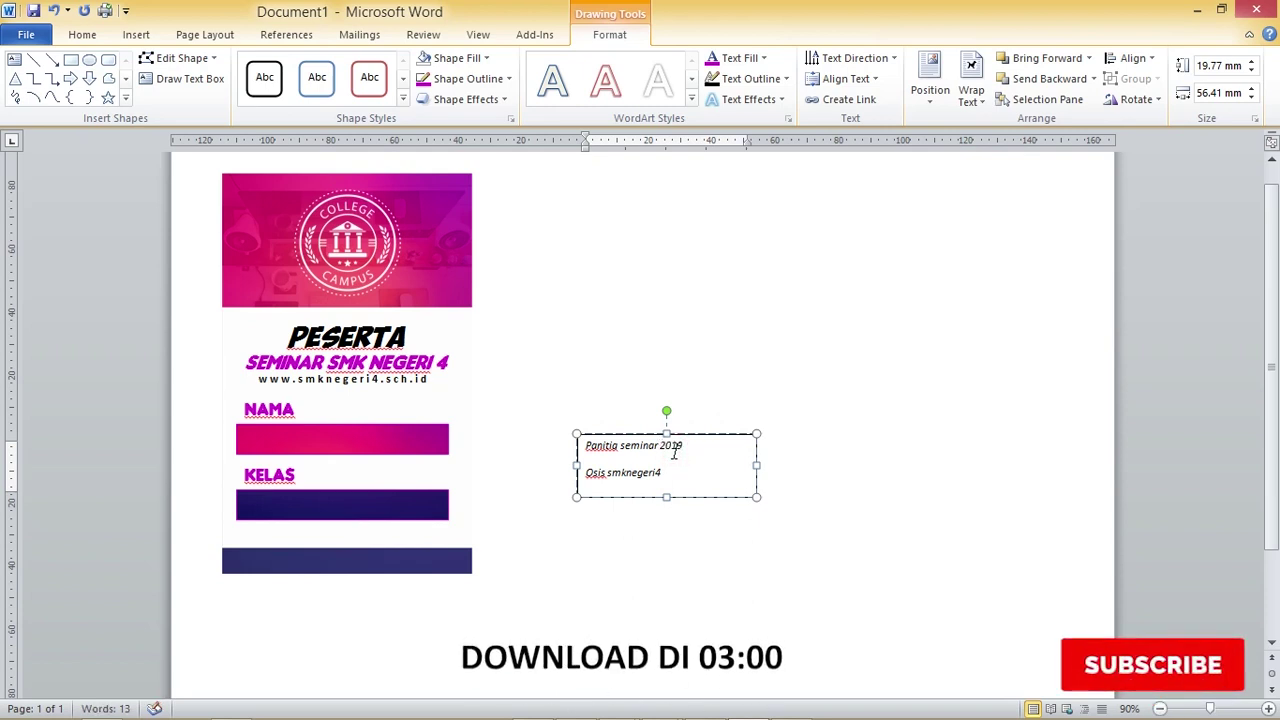
pyautogui.write('/2020')
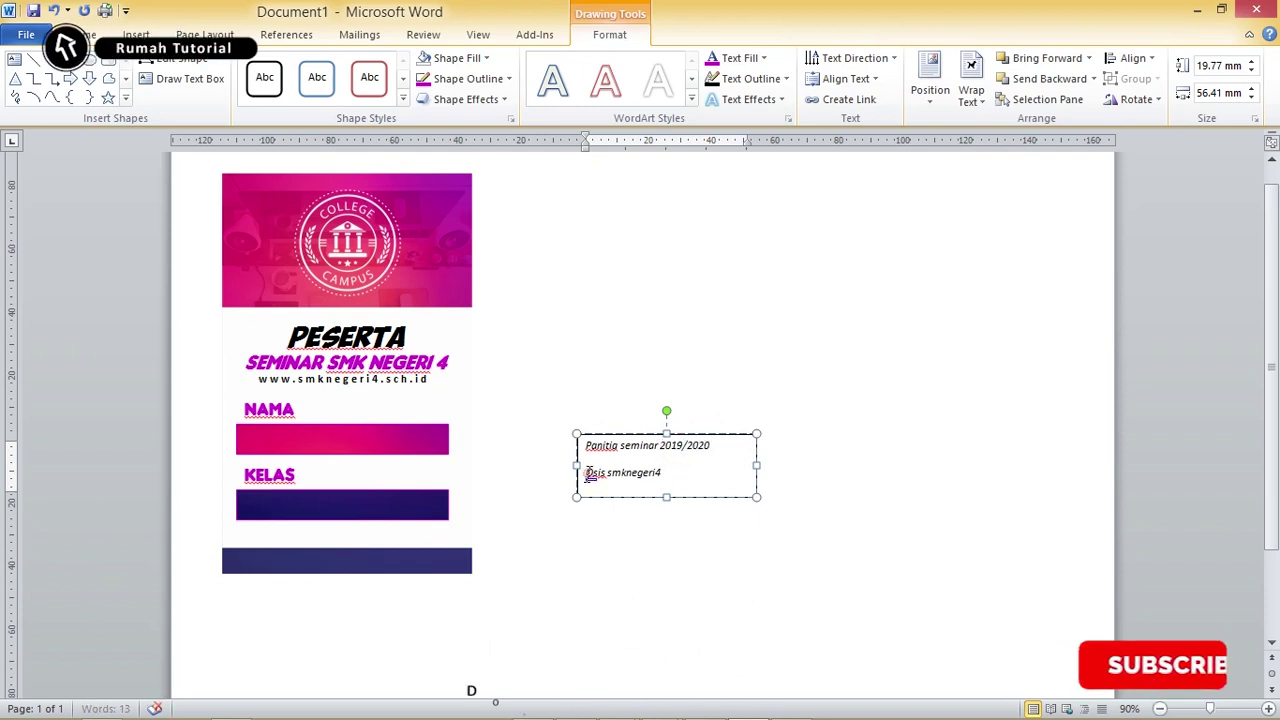
pyautogui.click(588, 475)
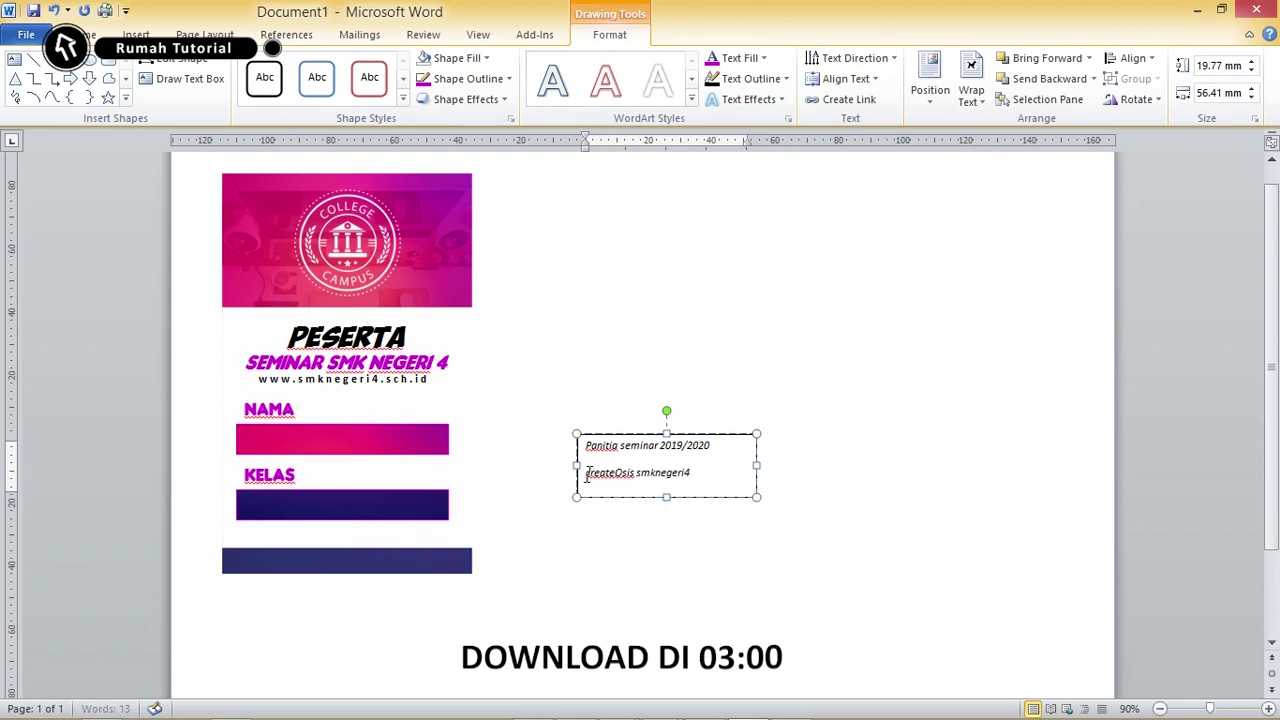
pyautogui.write('d')
pyautogui.hotkey('ctrl', 'a')
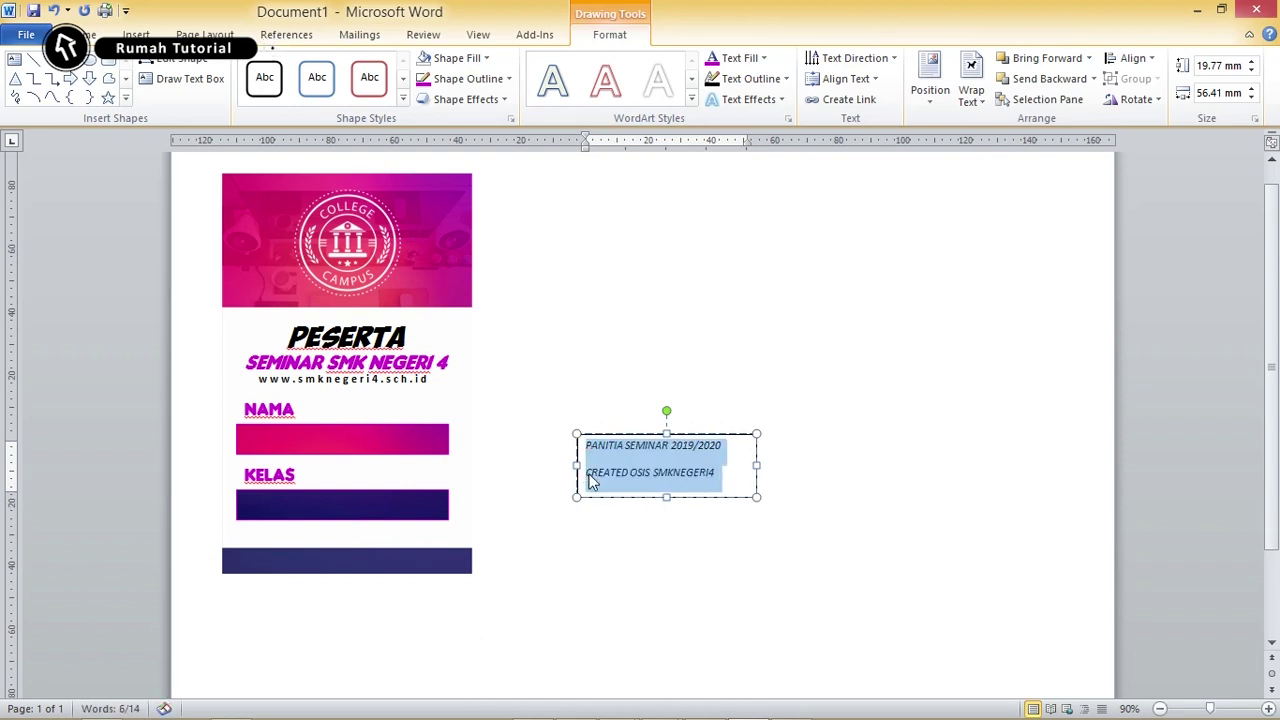
pyautogui.click(621, 462)
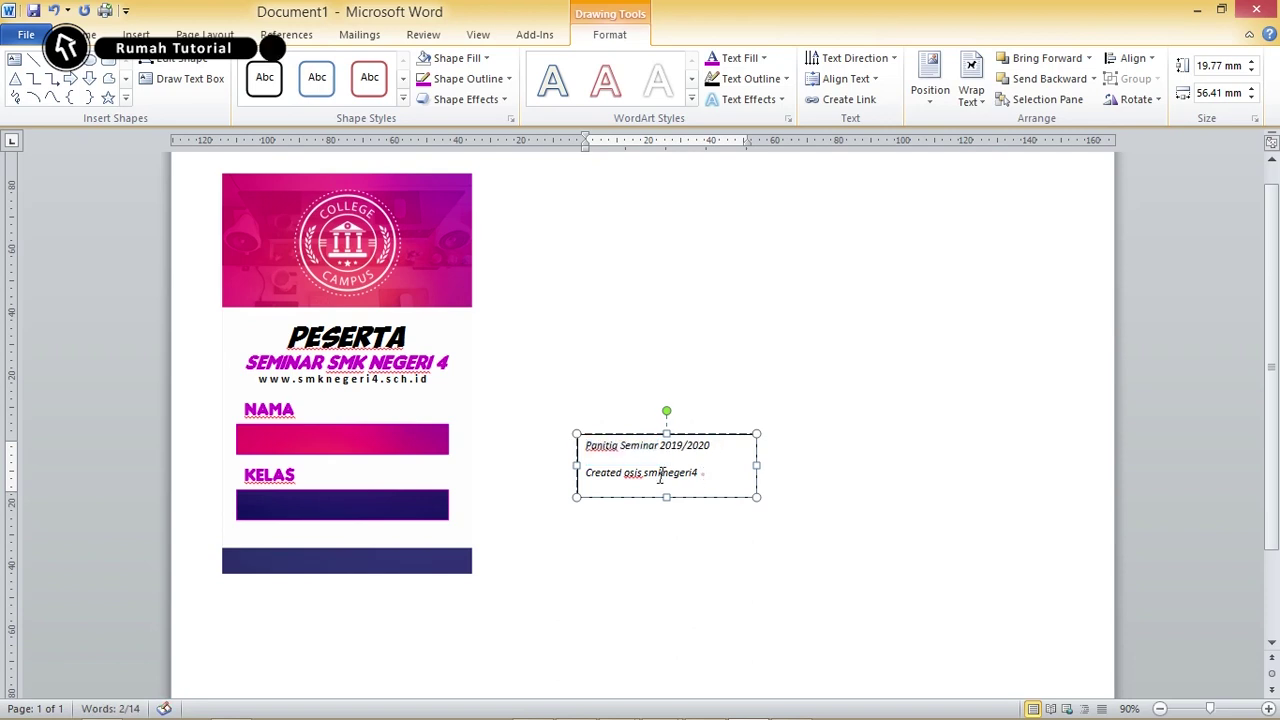
pyautogui.moveTo(712, 477); pyautogui.dragTo(553, 475)
pyautogui.hotkey('ctrl', 'shift', 'a')
pyautogui.click(676, 462)
pyautogui.hotkey('ctrl', 'a')
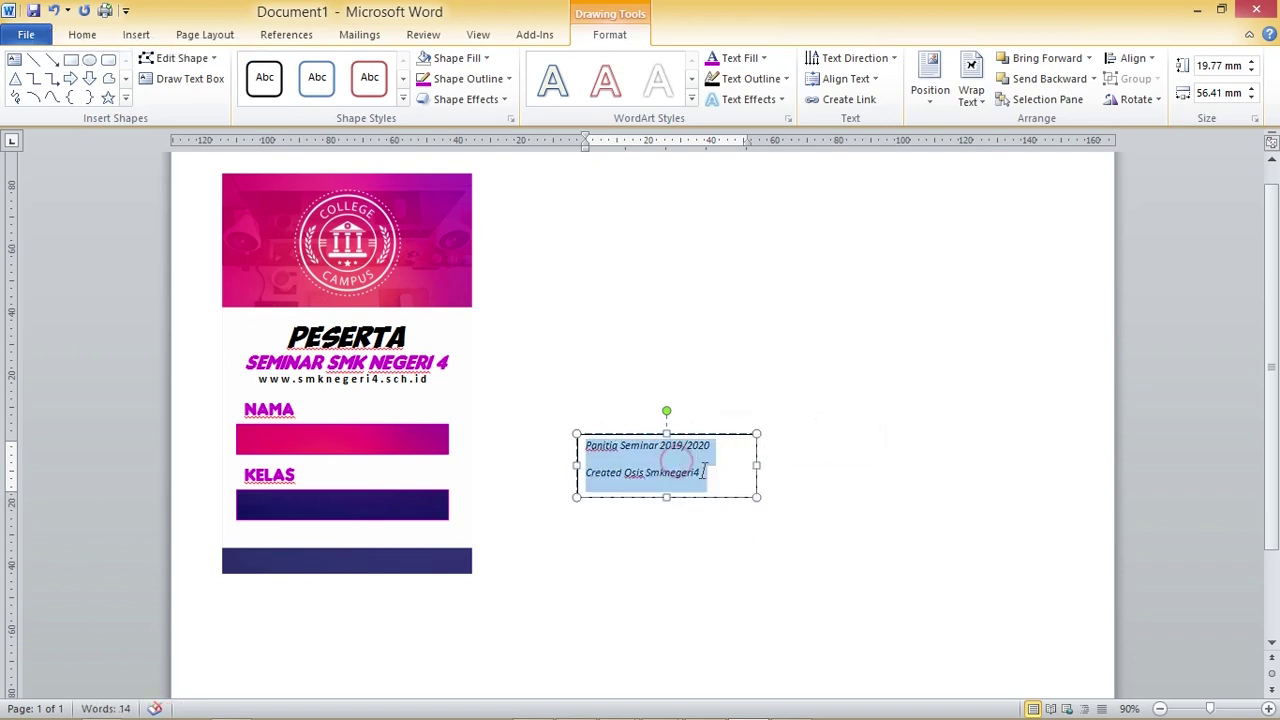
# - Centre the Panitia lines at 1.0 spacing with no space after, remove italics, and move the box onto the bottom band
pyautogui.click(85, 35)
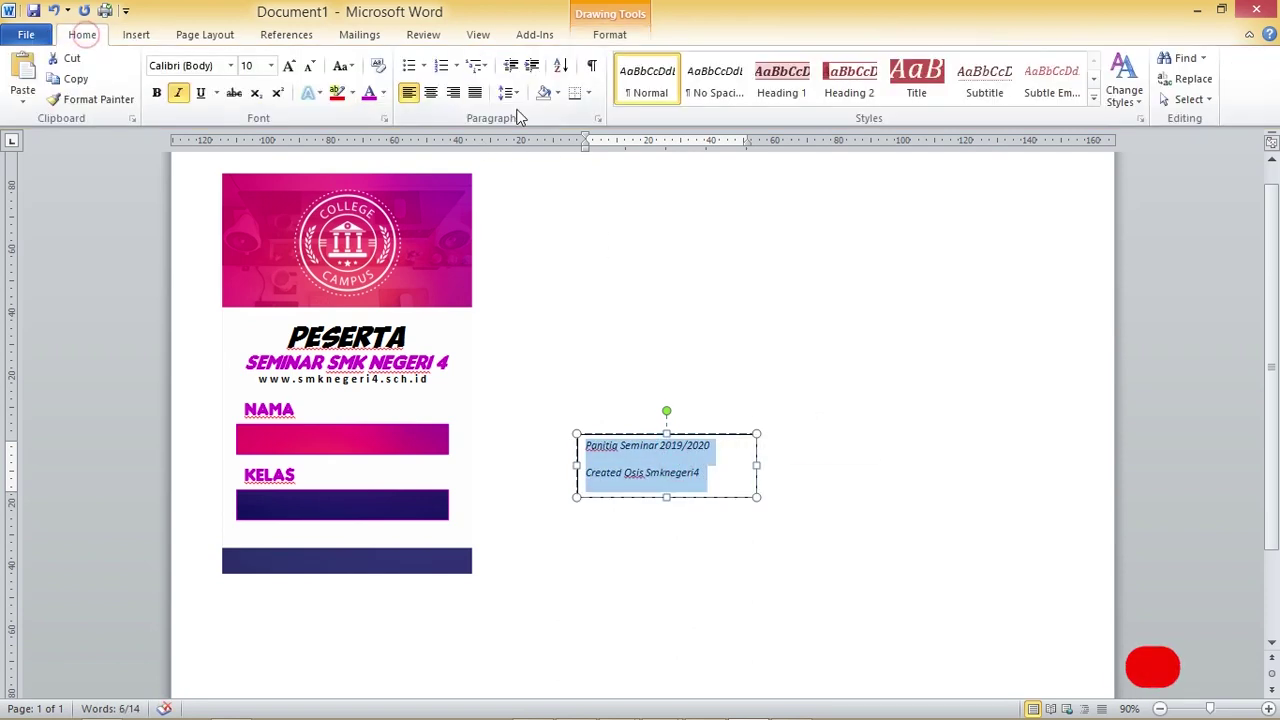
pyautogui.click(420, 89)
pyautogui.click(605, 35)
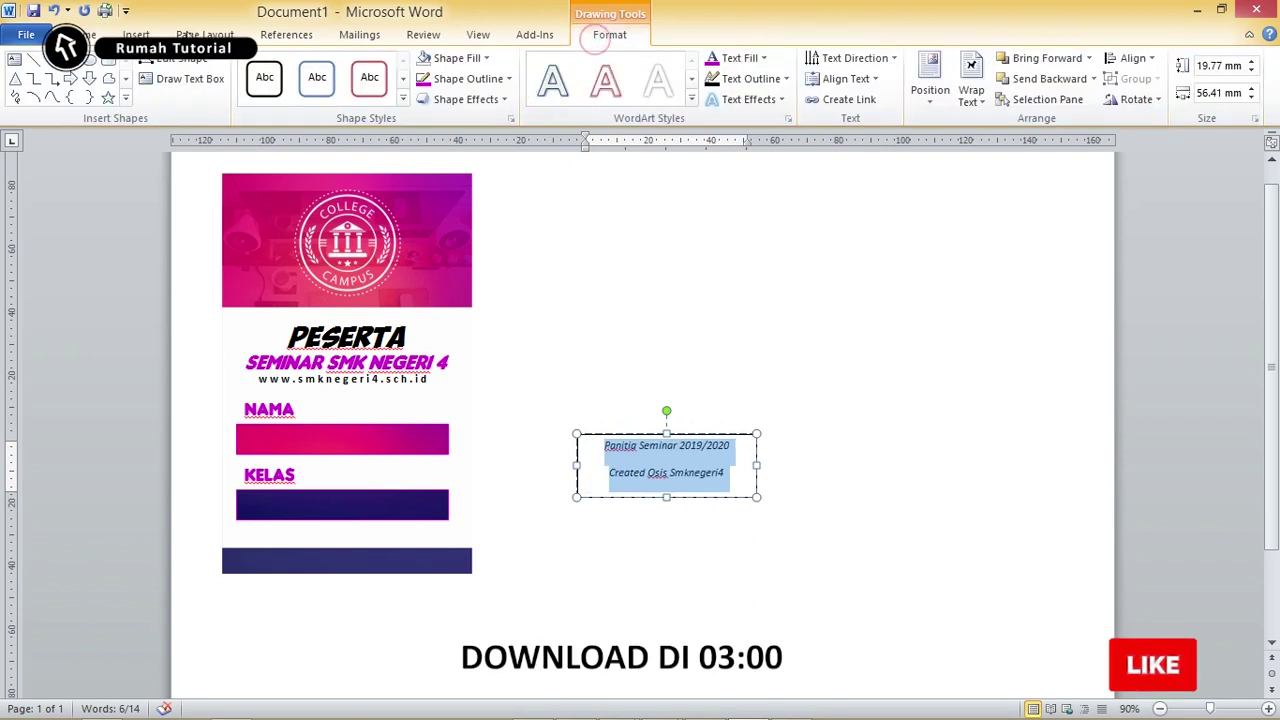
pyautogui.click(88, 35)
pyautogui.click(508, 92)
pyautogui.click(560, 297)
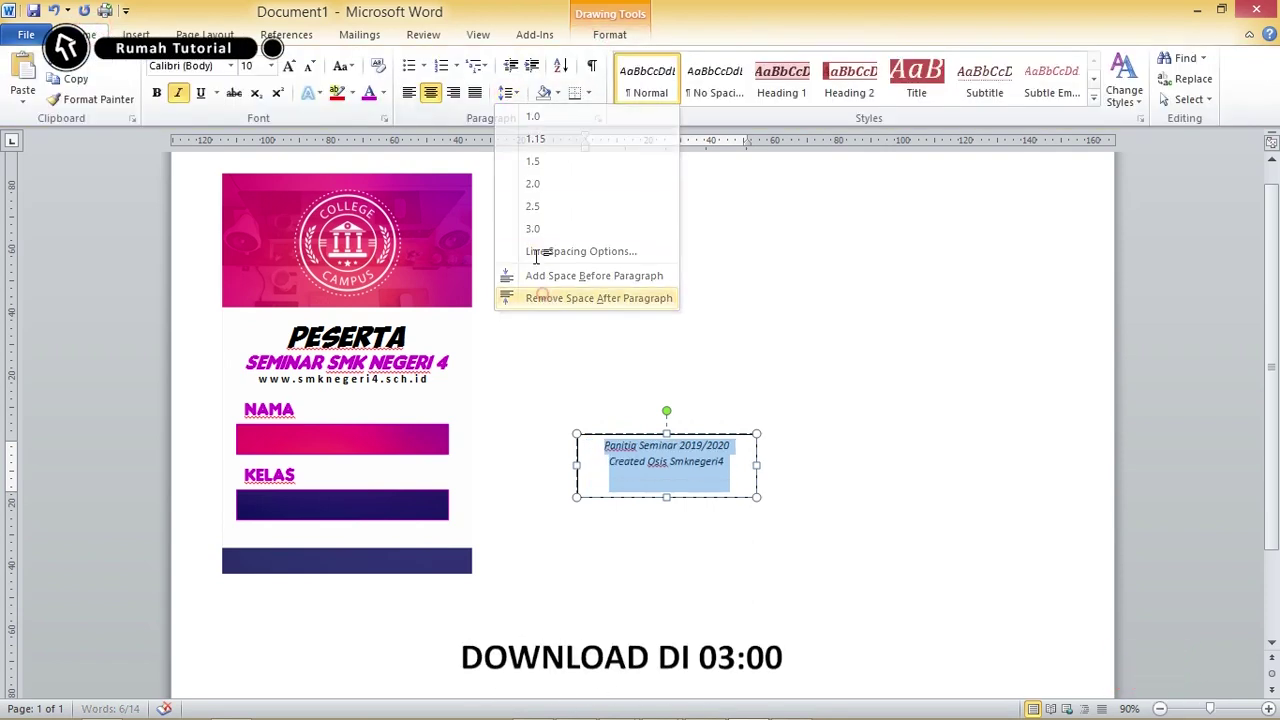
pyautogui.click(508, 92)
pyautogui.click(521, 117)
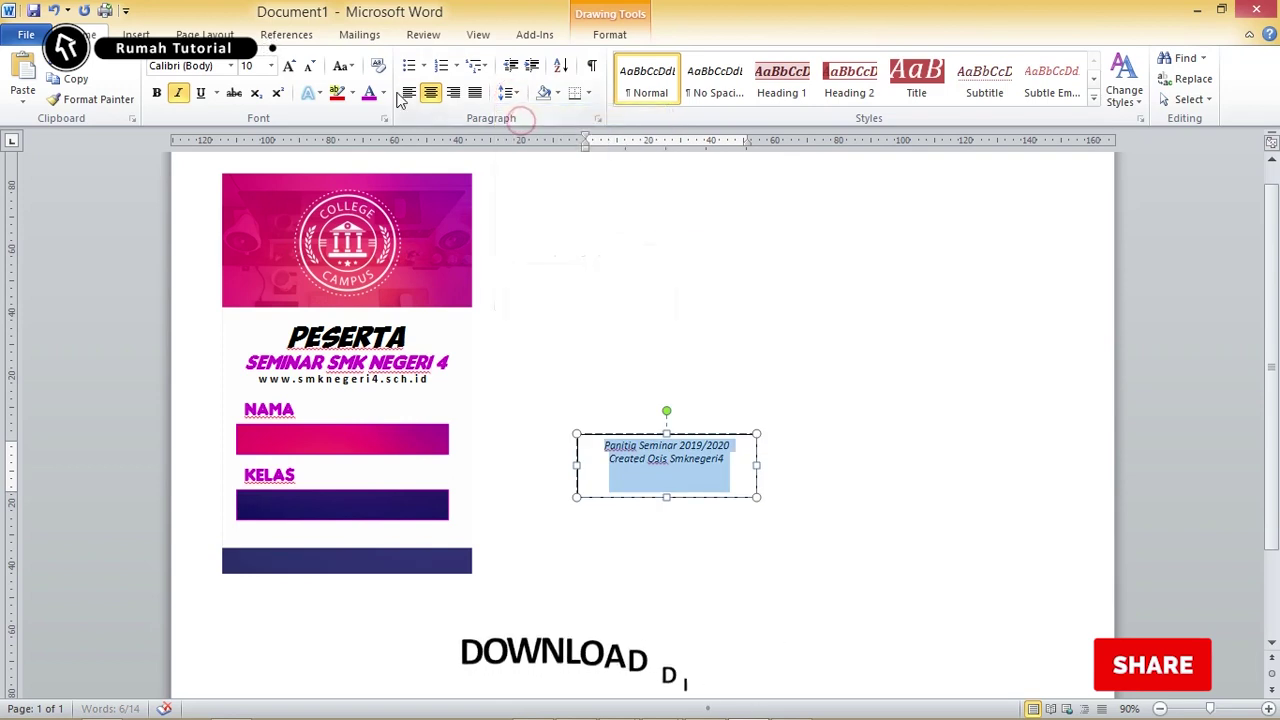
pyautogui.click(178, 92)
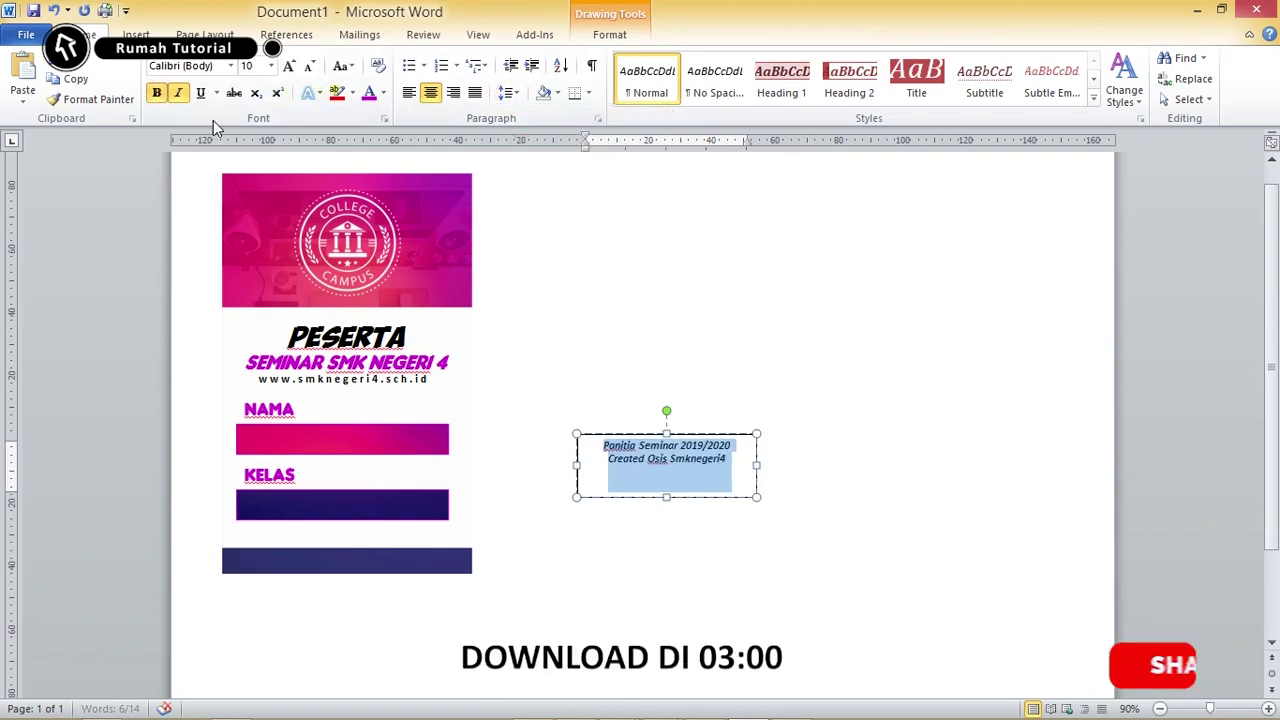
pyautogui.moveTo(704, 431); pyautogui.dragTo(390, 540)
pyautogui.scroll(1, 351, 560)
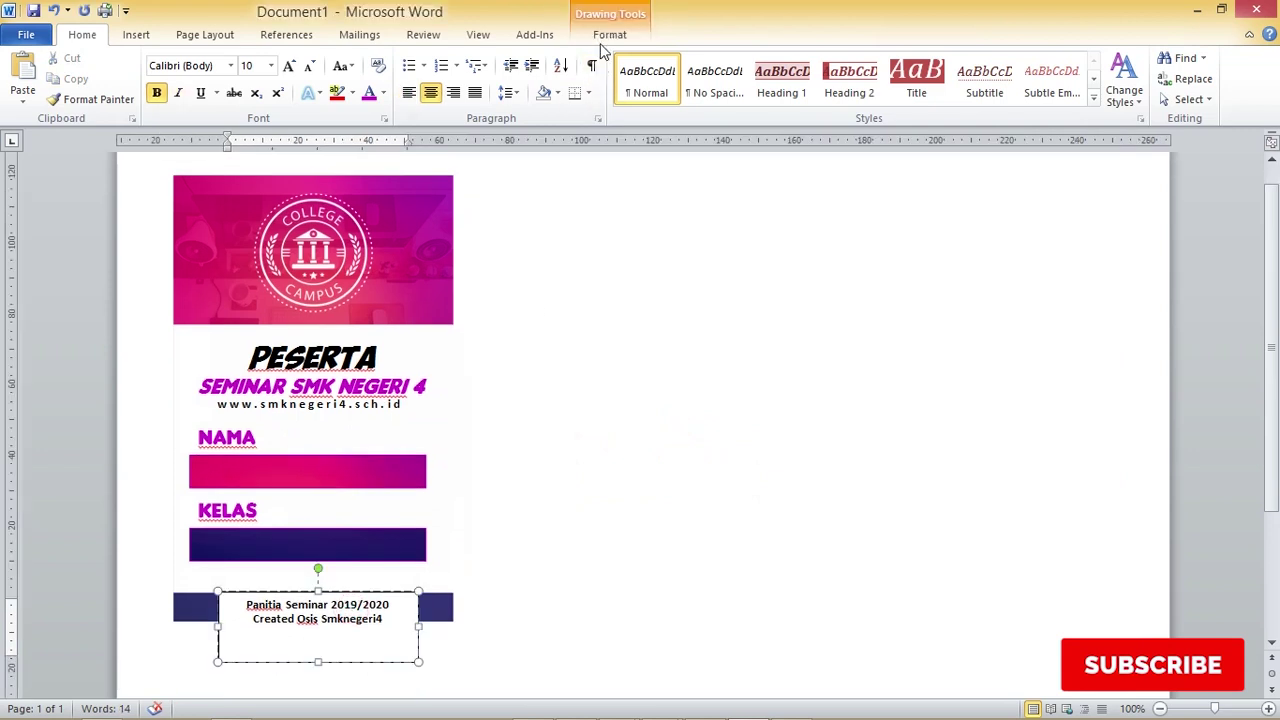
# - Give the footer text box no fill and no outline
pyautogui.click(607, 36)
pyautogui.click(457, 57)
pyautogui.click(460, 245)
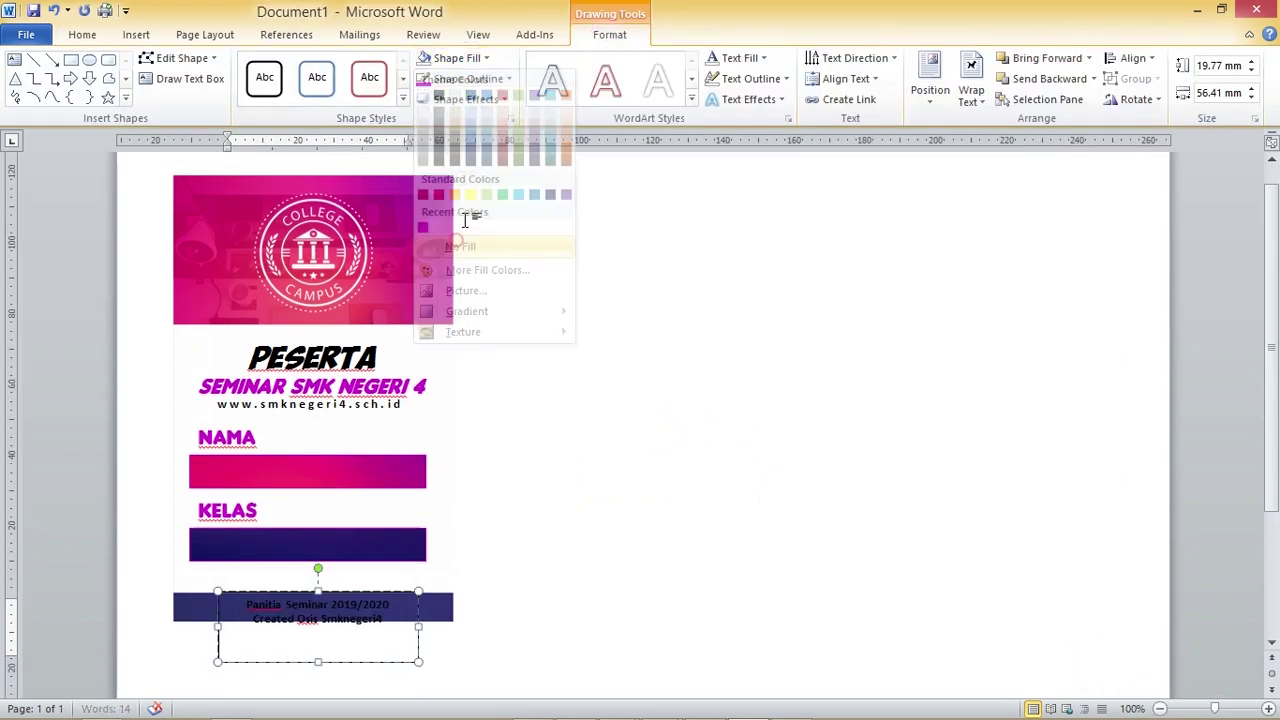
pyautogui.click(468, 78)
pyautogui.click(461, 265)
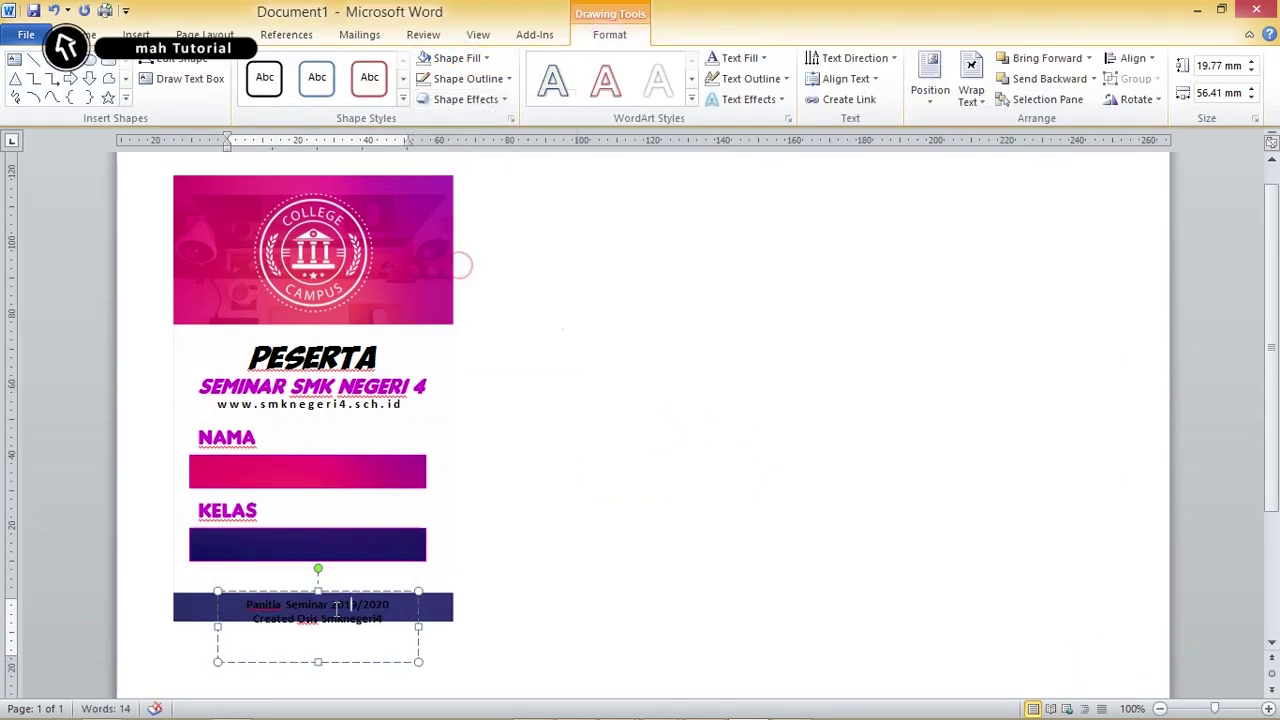
# - Make the footer credit text white and one size smaller
pyautogui.hotkey('ctrl', 'a')
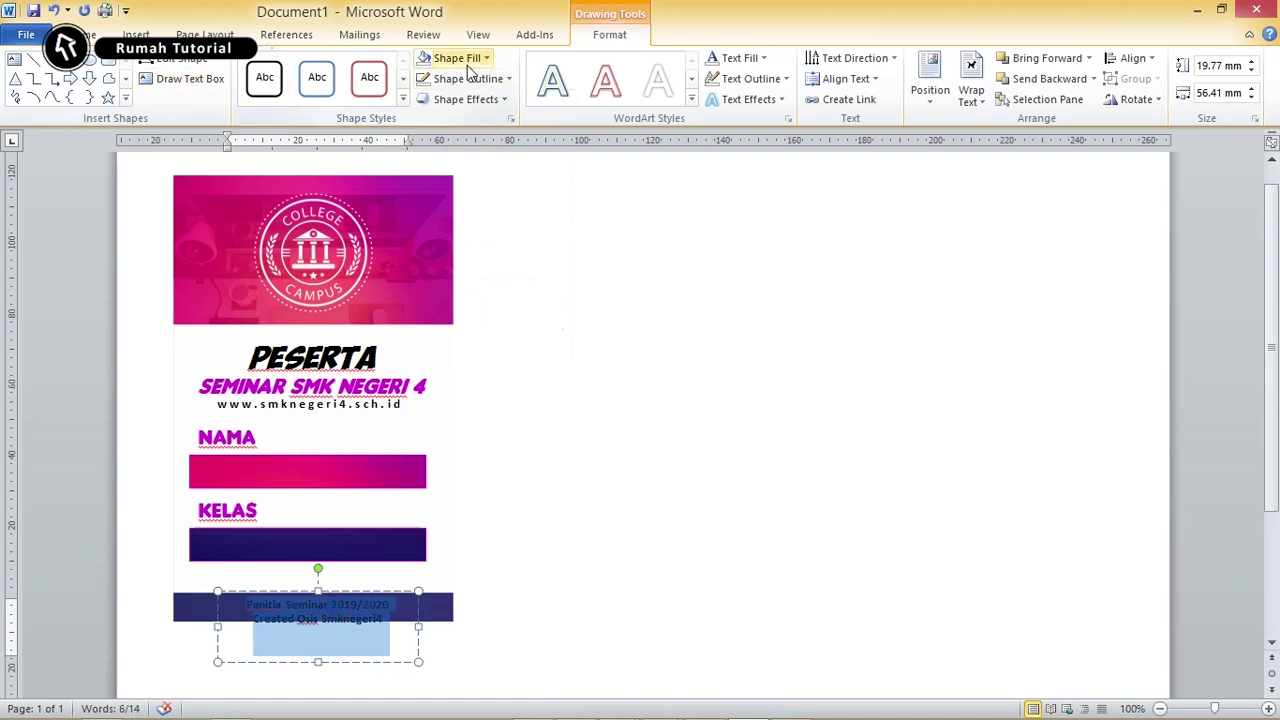
pyautogui.click(760, 60)
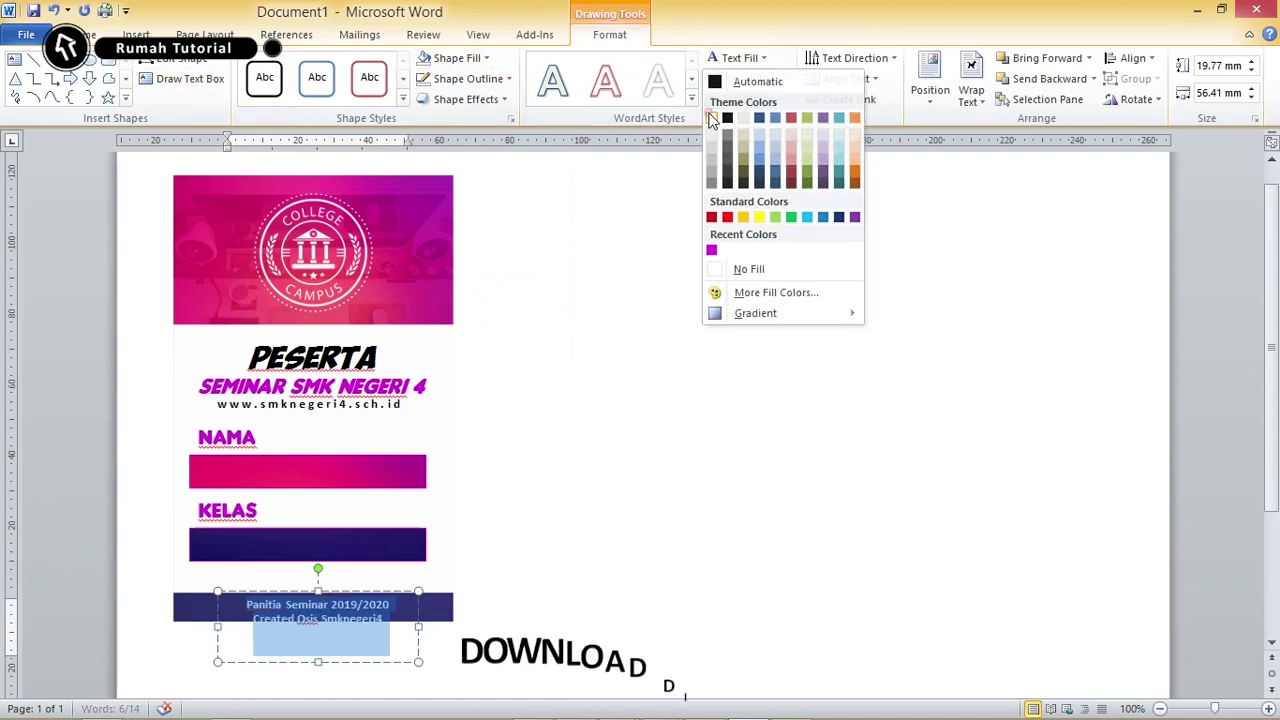
pyautogui.click(709, 112)
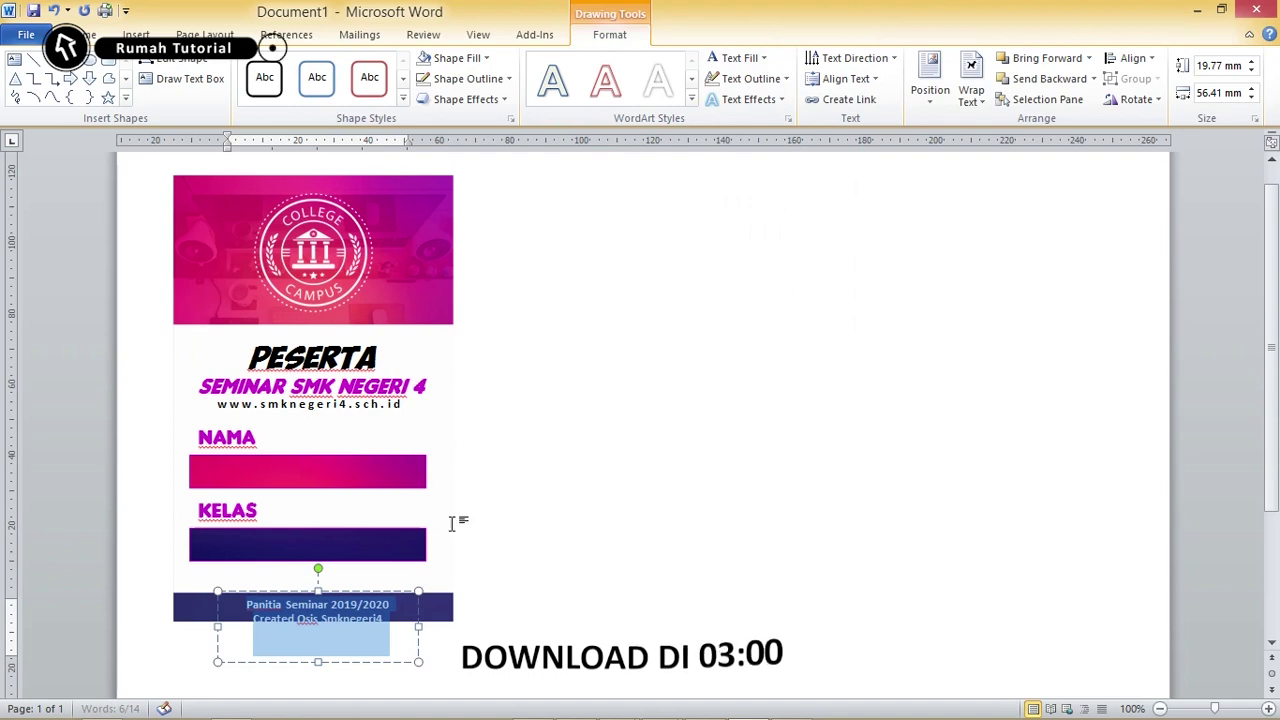
pyautogui.hotkey('ctrl', '[')
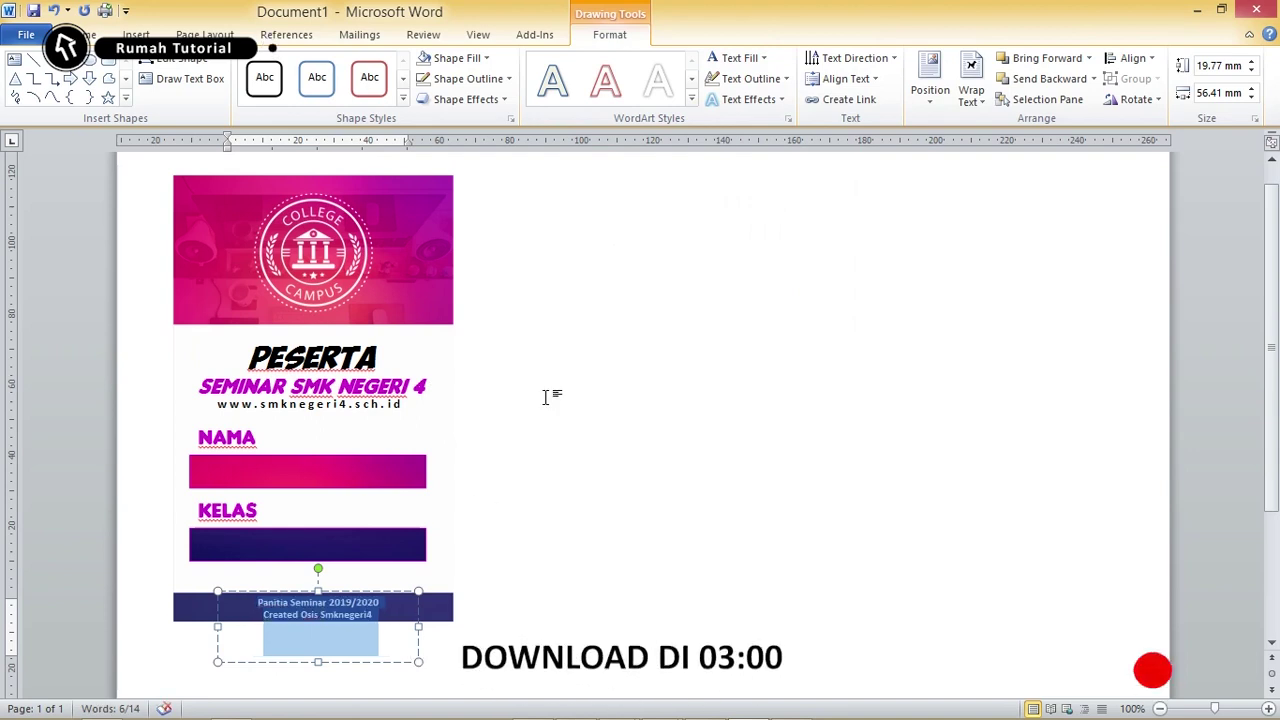
# - Resize and nudge the footer text box to sit snugly inside the navy bottom banner
pyautogui.keyDown('ctrl'); pyautogui.scroll(2, 309, 472); pyautogui.keyUp('ctrl')
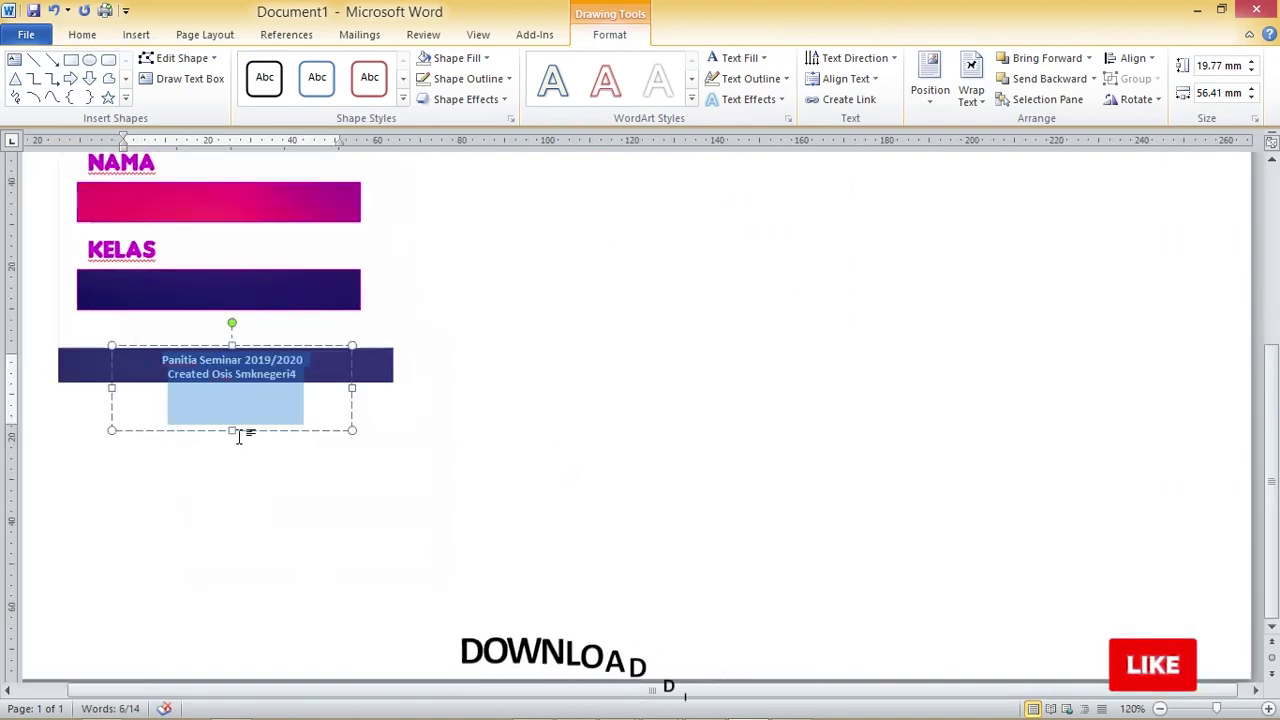
pyautogui.moveTo(233, 431); pyautogui.dragTo(235, 383)
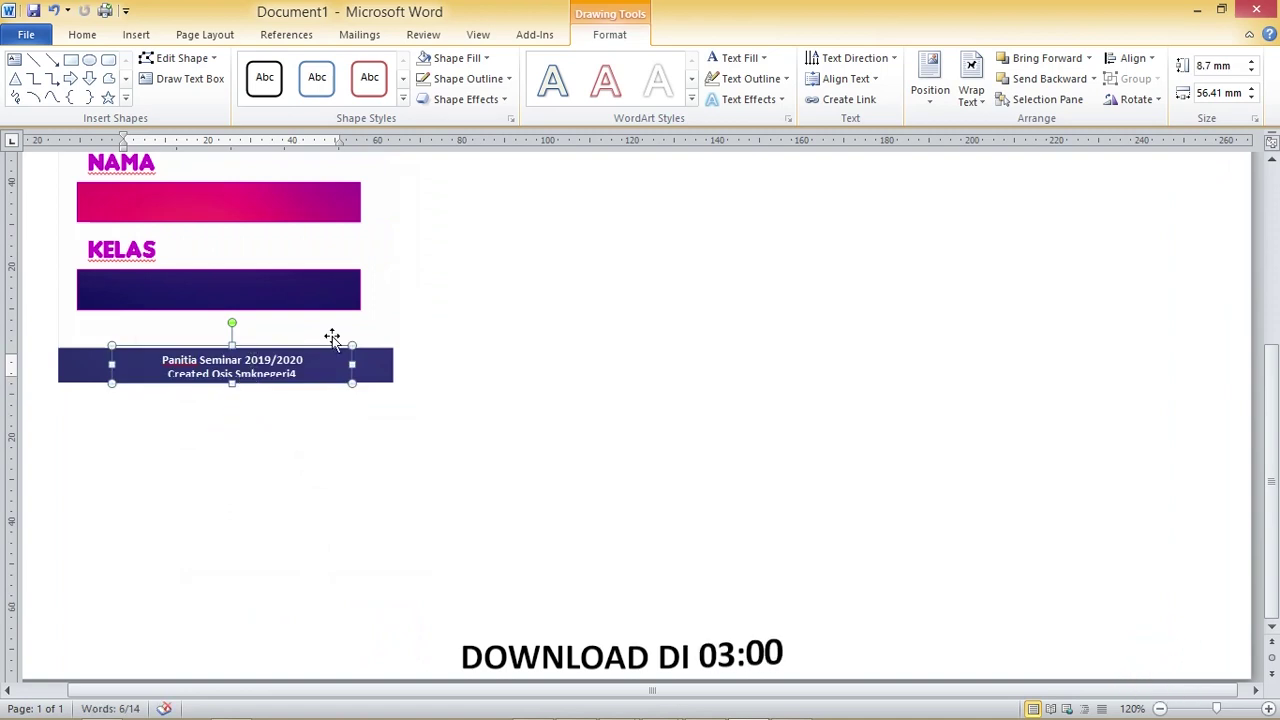
pyautogui.moveTo(332, 336); pyautogui.dragTo(332, 333)
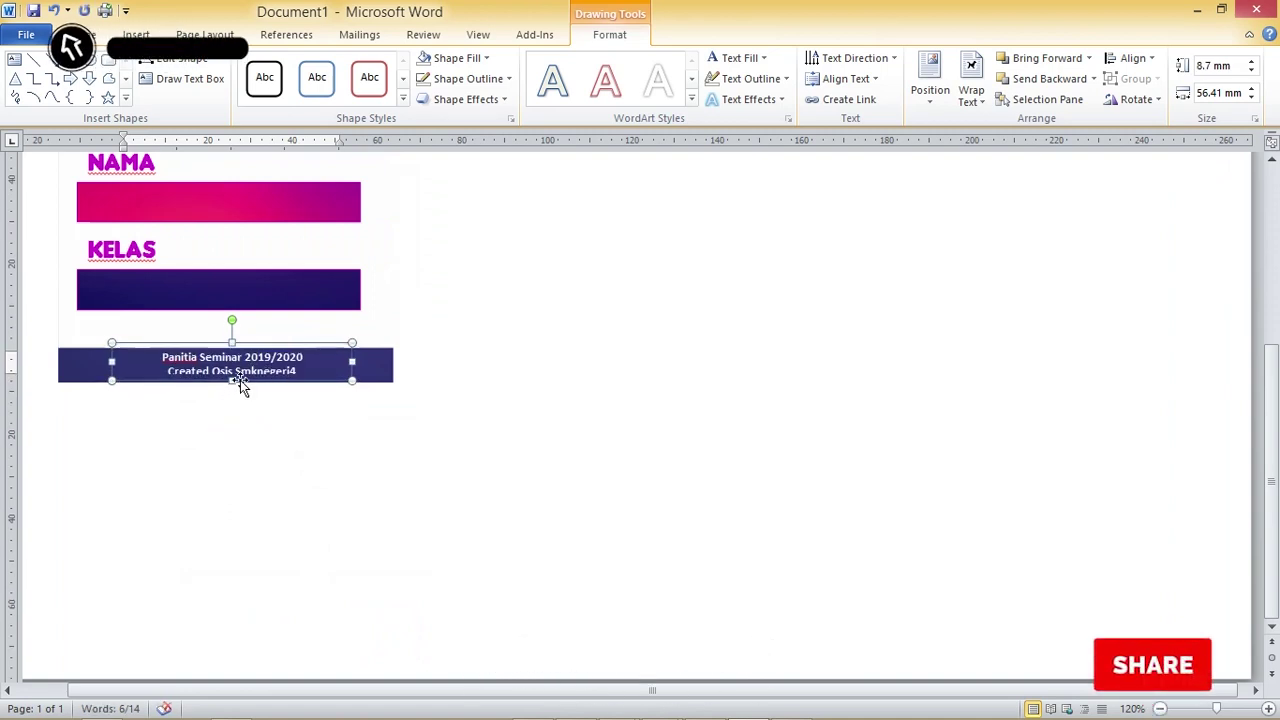
pyautogui.moveTo(240, 385); pyautogui.dragTo(256, 394)
pyautogui.moveTo(262, 348); pyautogui.dragTo(253, 348)
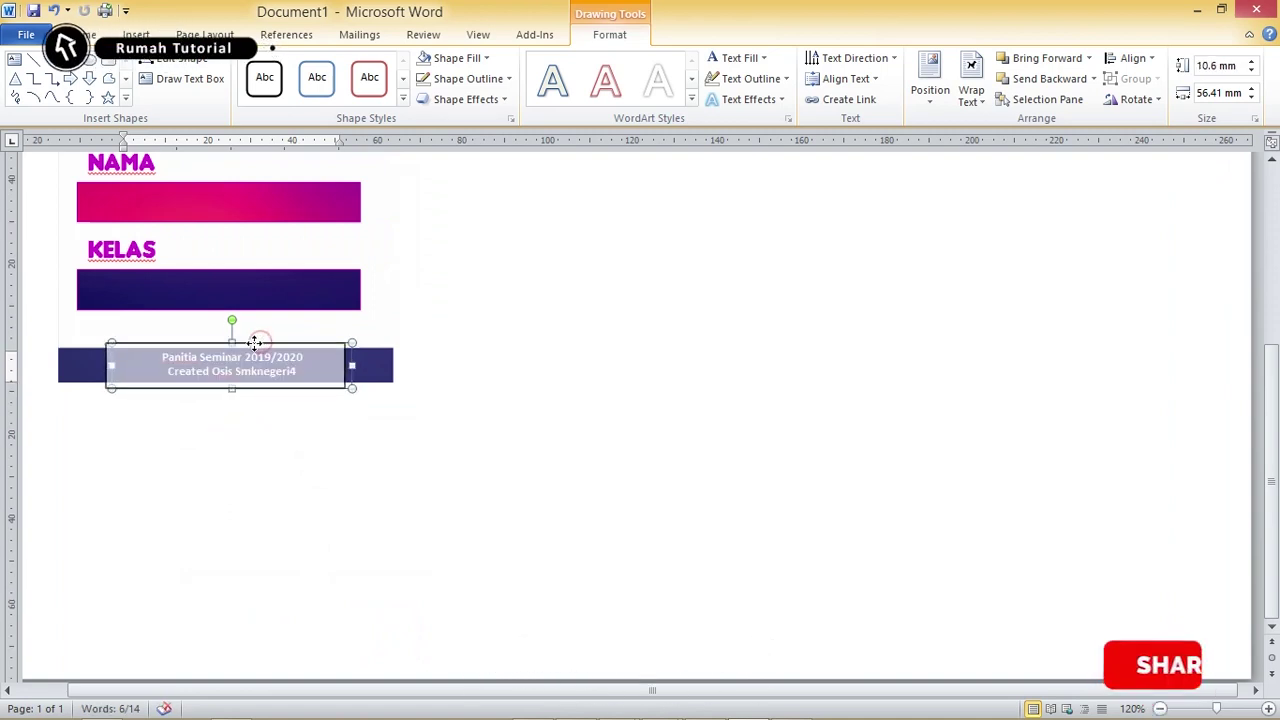
pyautogui.keyDown('ctrl'); pyautogui.scroll(-2, 523, 523); pyautogui.keyUp('ctrl')
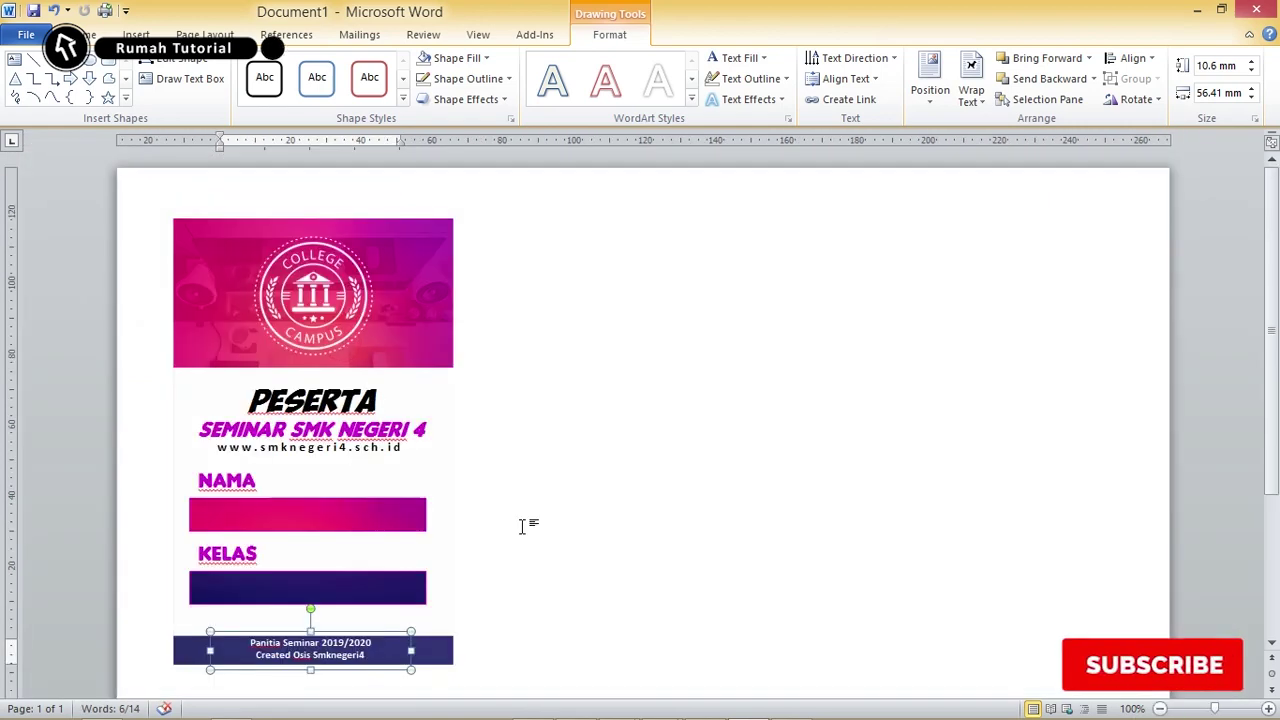
pyautogui.click(600, 459)
# - Move the PESERTA title box up slightly
pyautogui.click(376, 362)
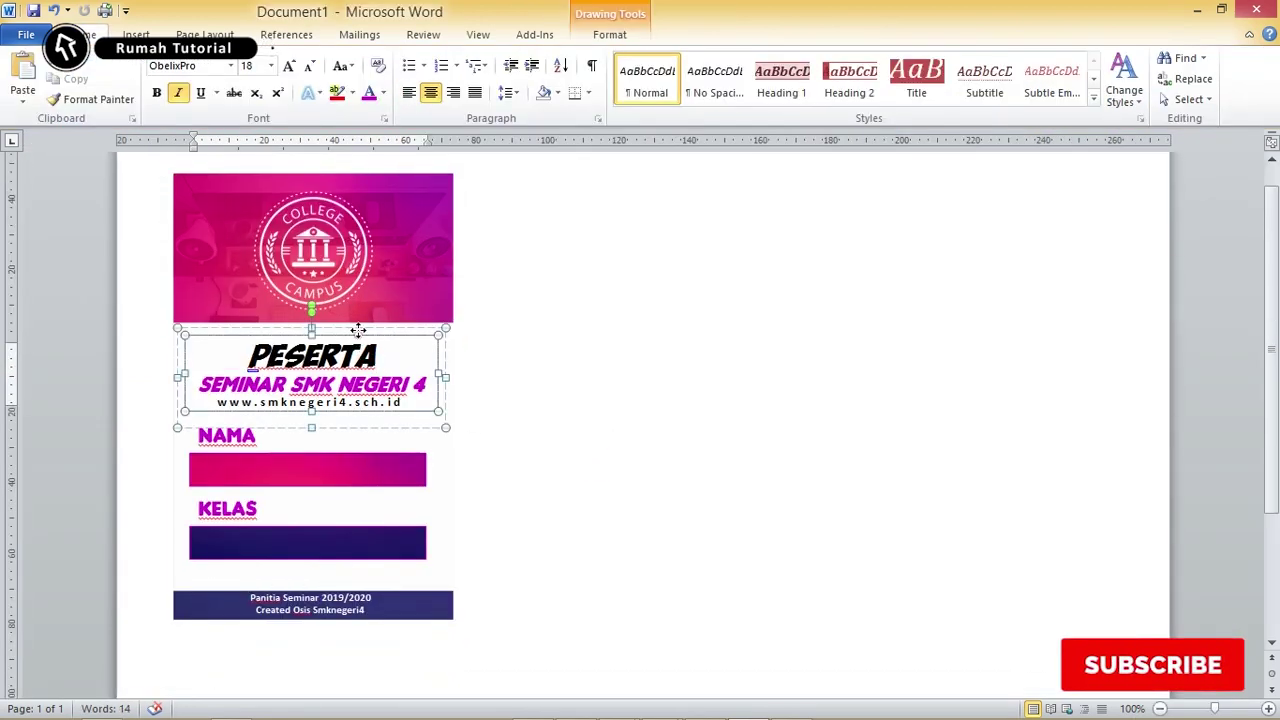
pyautogui.moveTo(358, 330); pyautogui.dragTo(358, 323)
pyautogui.click(480, 352)
pyautogui.keyDown('ctrl'); pyautogui.scroll(-2, 485, 350); pyautogui.keyUp('ctrl')
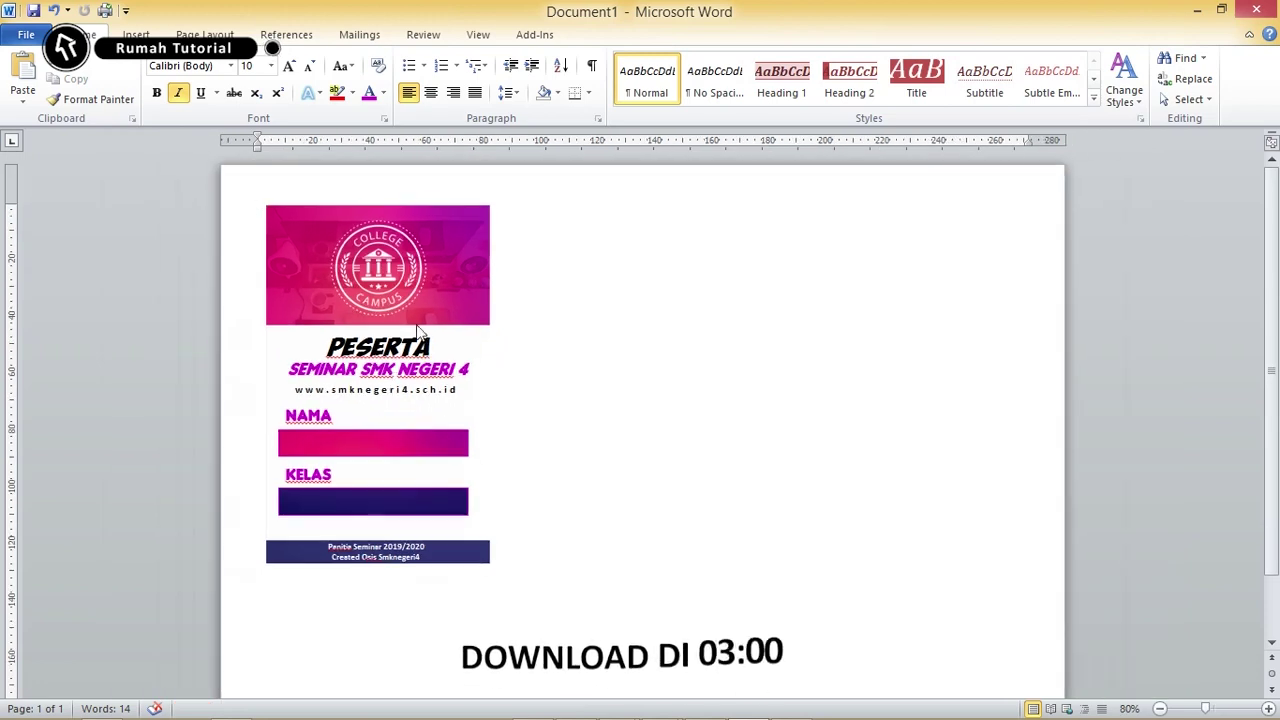
pyautogui.click(425, 278)
pyautogui.keyDown('shift'); pyautogui.click(471, 254); pyautogui.keyUp('shift')
# - Group the card background, logo, PESERTA heading and NAMA/KELAS boxes into one object
pyautogui.keyDown('shift'); pyautogui.click(463, 345); pyautogui.keyUp('shift')
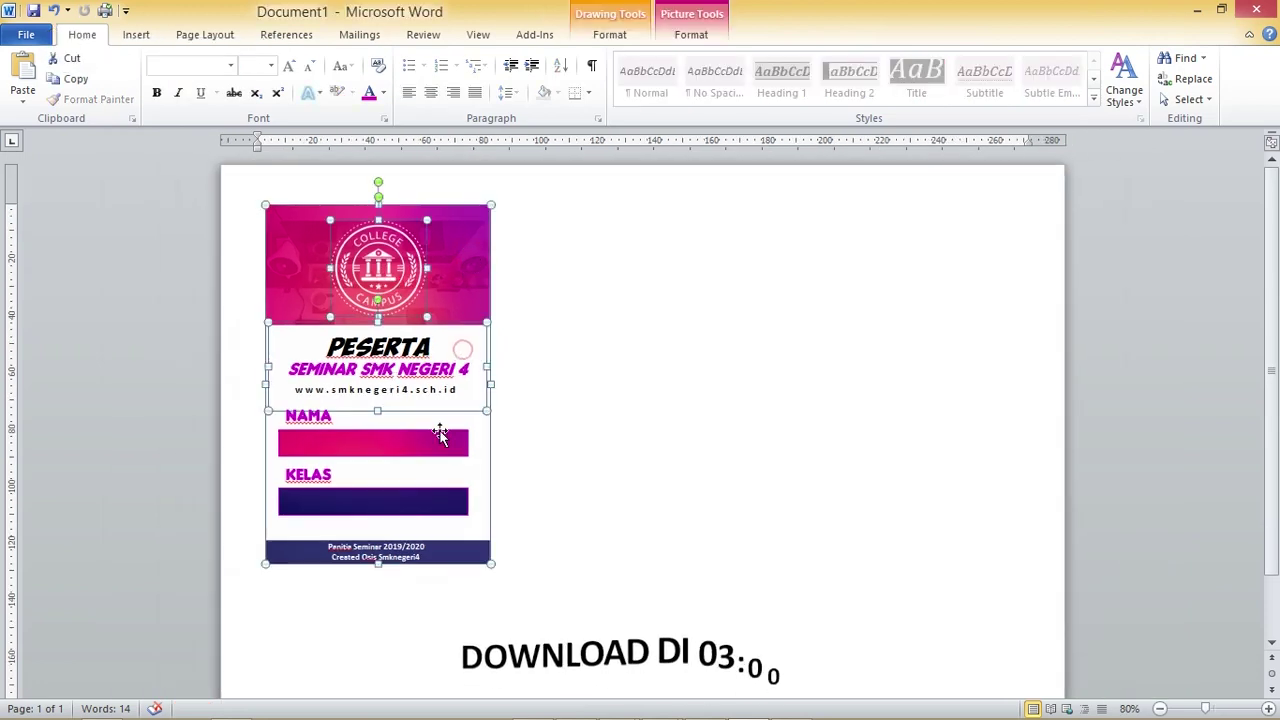
pyautogui.keyDown('shift'); pyautogui.click(323, 425); pyautogui.keyUp('shift')
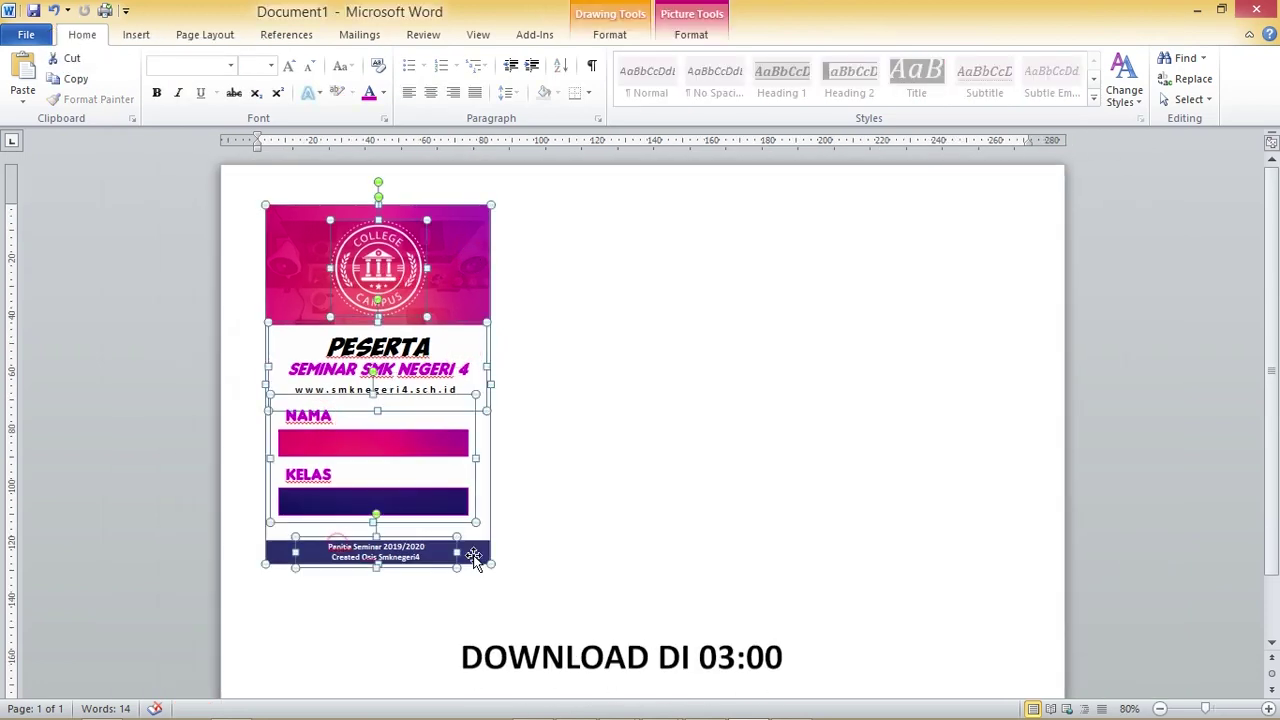
pyautogui.moveTo(428, 404); pyautogui.dragTo(458, 404)
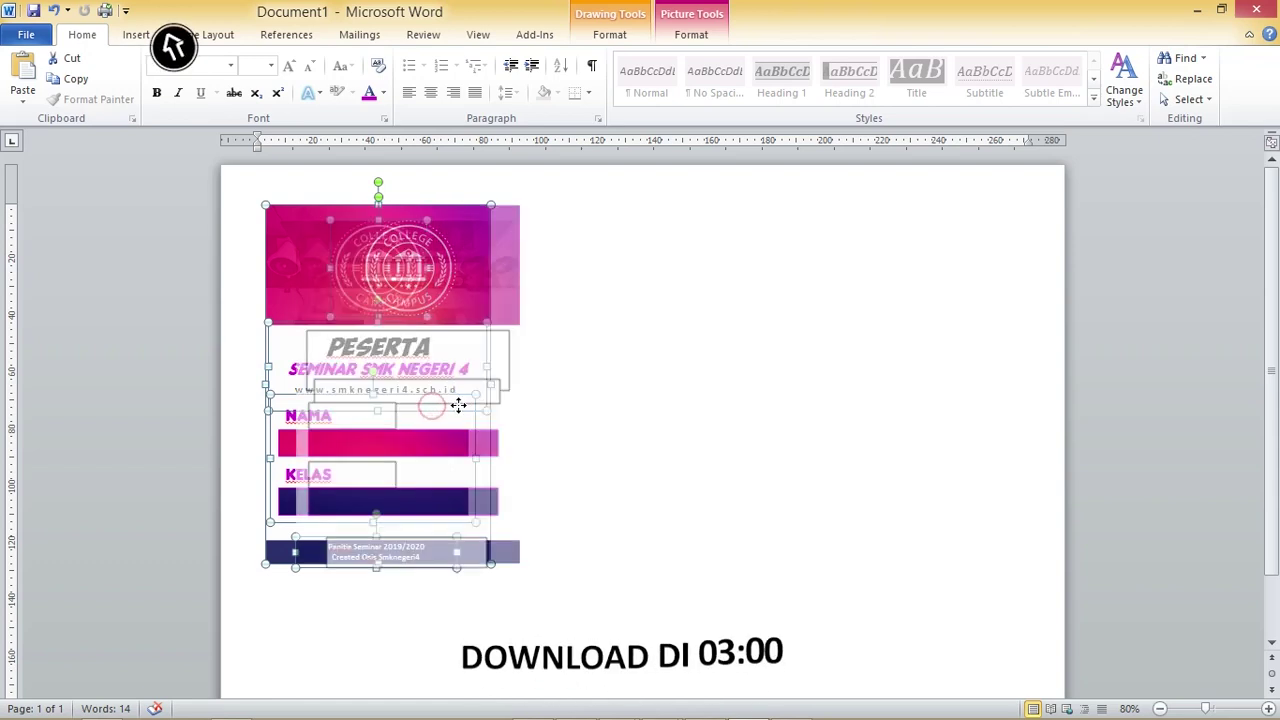
pyautogui.hotkey('ctrl', 'z')
pyautogui.rightClick(404, 247)
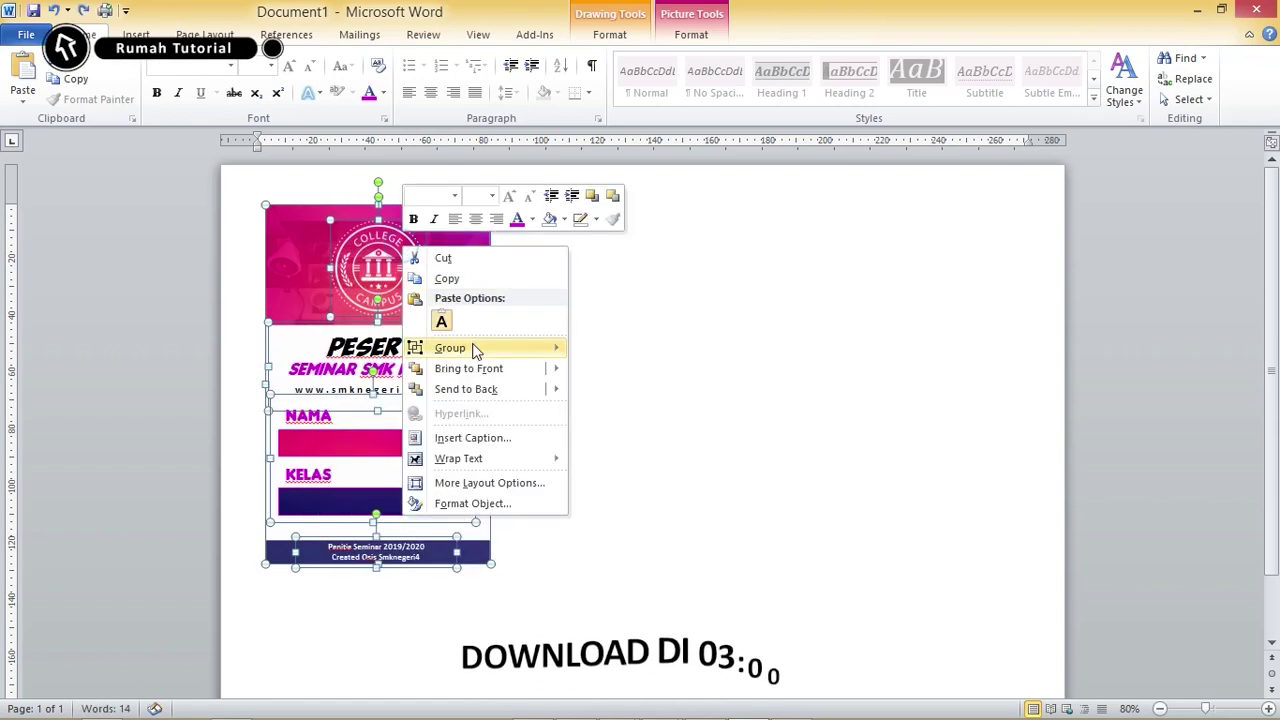
pyautogui.moveTo(474, 348)
pyautogui.click(612, 350)
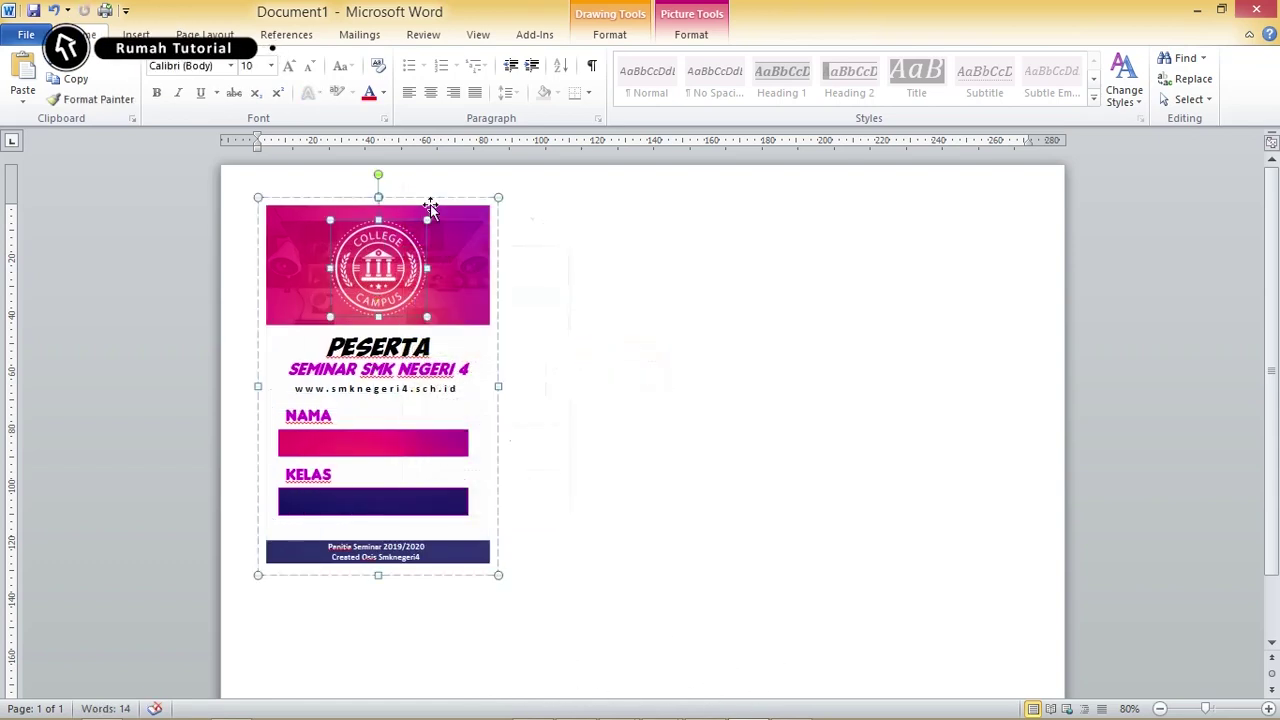
# - Duplicate the grouped card to make three identical cards side by side
pyautogui.moveTo(421, 197); pyautogui.dragTo(910, 205)
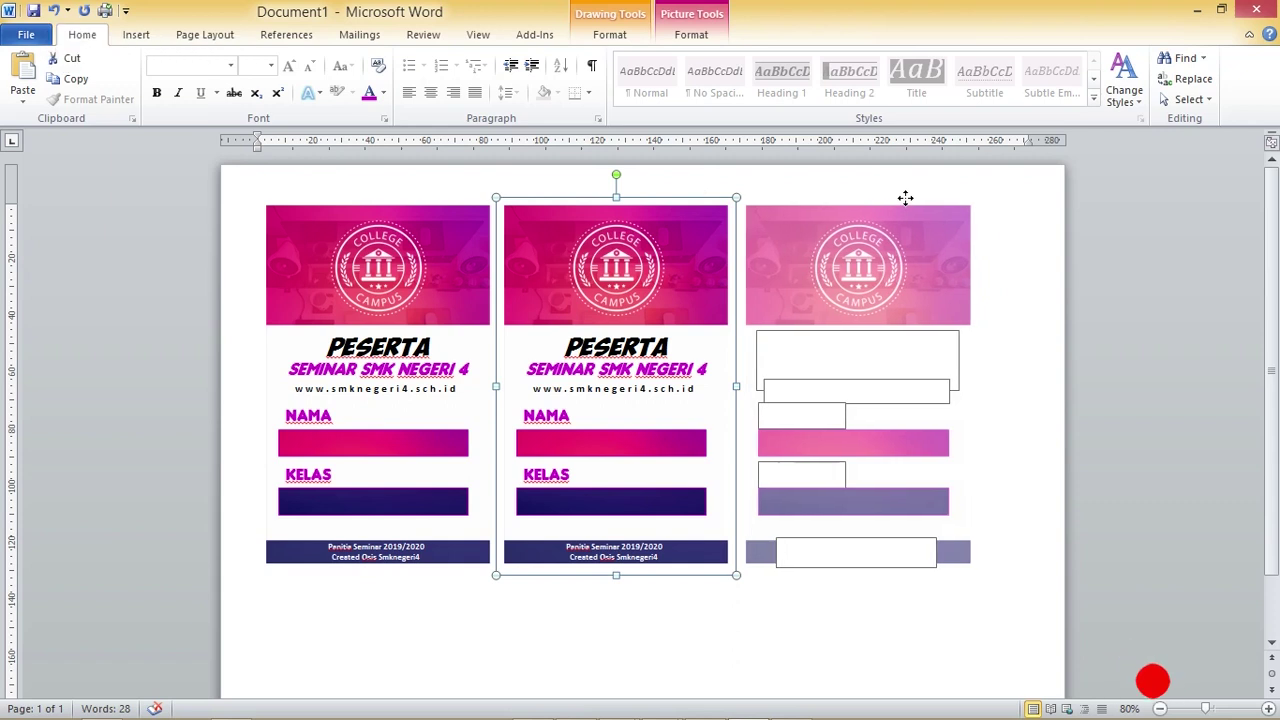
pyautogui.click(997, 313)
pyautogui.click(273, 217)
# - Push the cards to page 2 with a page break and copy one card onto page 1
pyautogui.hotkey('ctrl', 'Return')
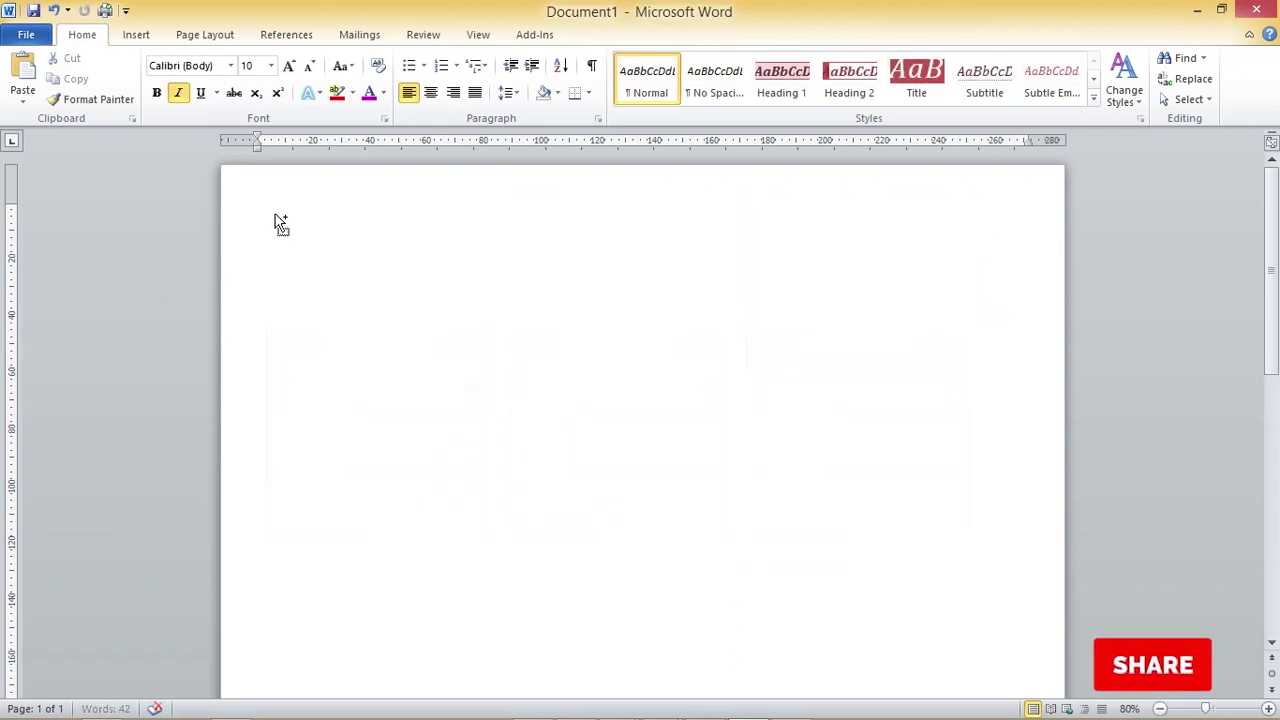
pyautogui.scroll(-5, 360, 351)
pyautogui.keyDown('ctrl'); pyautogui.scroll(-3, 678, 282); pyautogui.keyUp('ctrl')
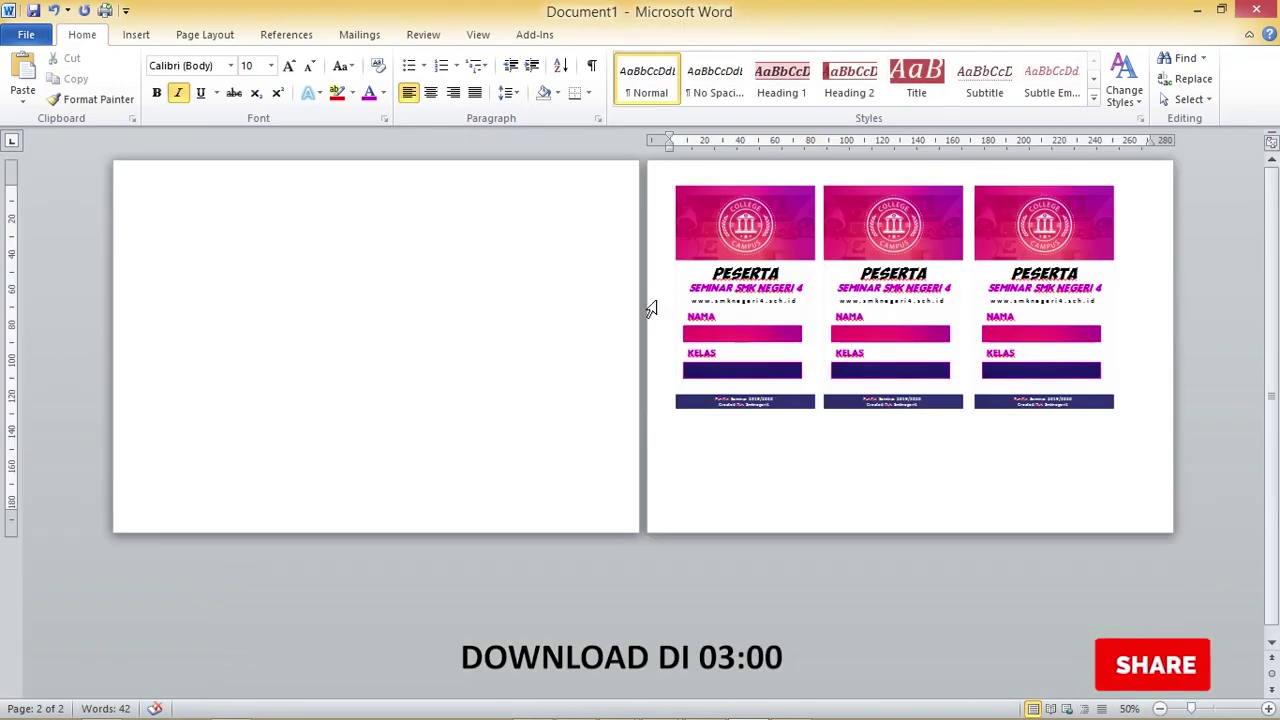
pyautogui.click(667, 265)
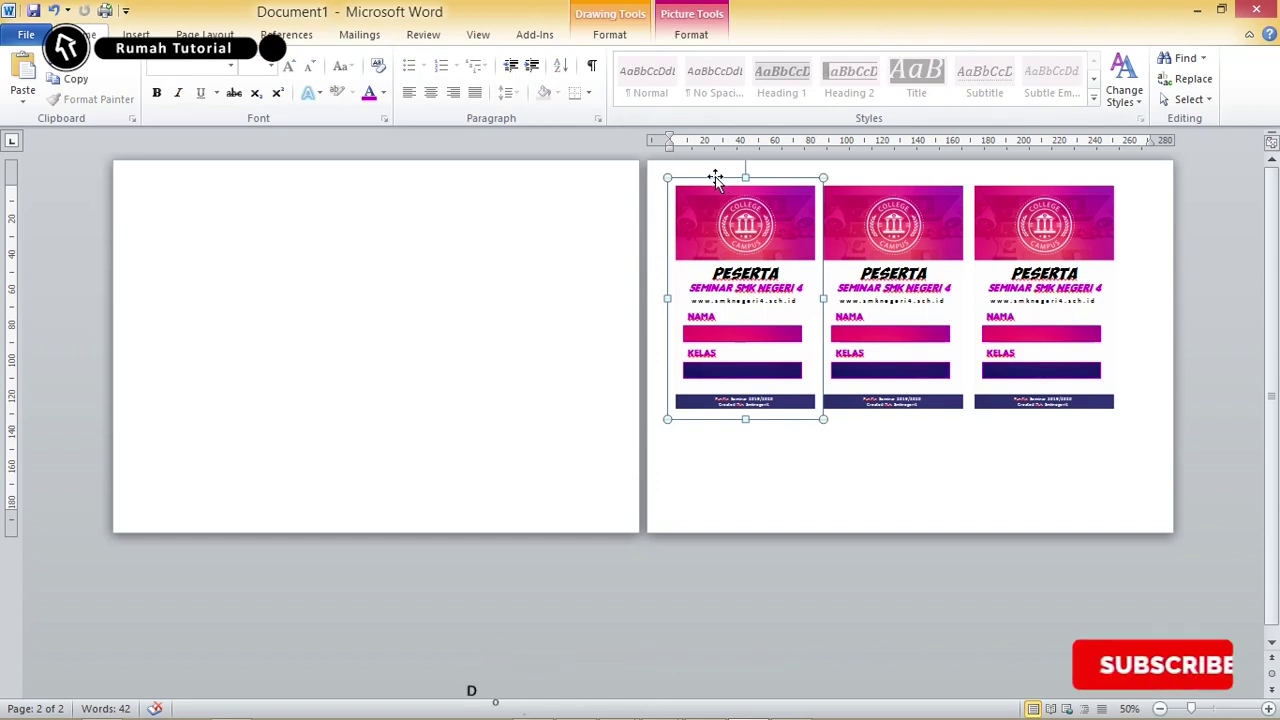
pyautogui.moveTo(712, 178); pyautogui.dragTo(320, 189)
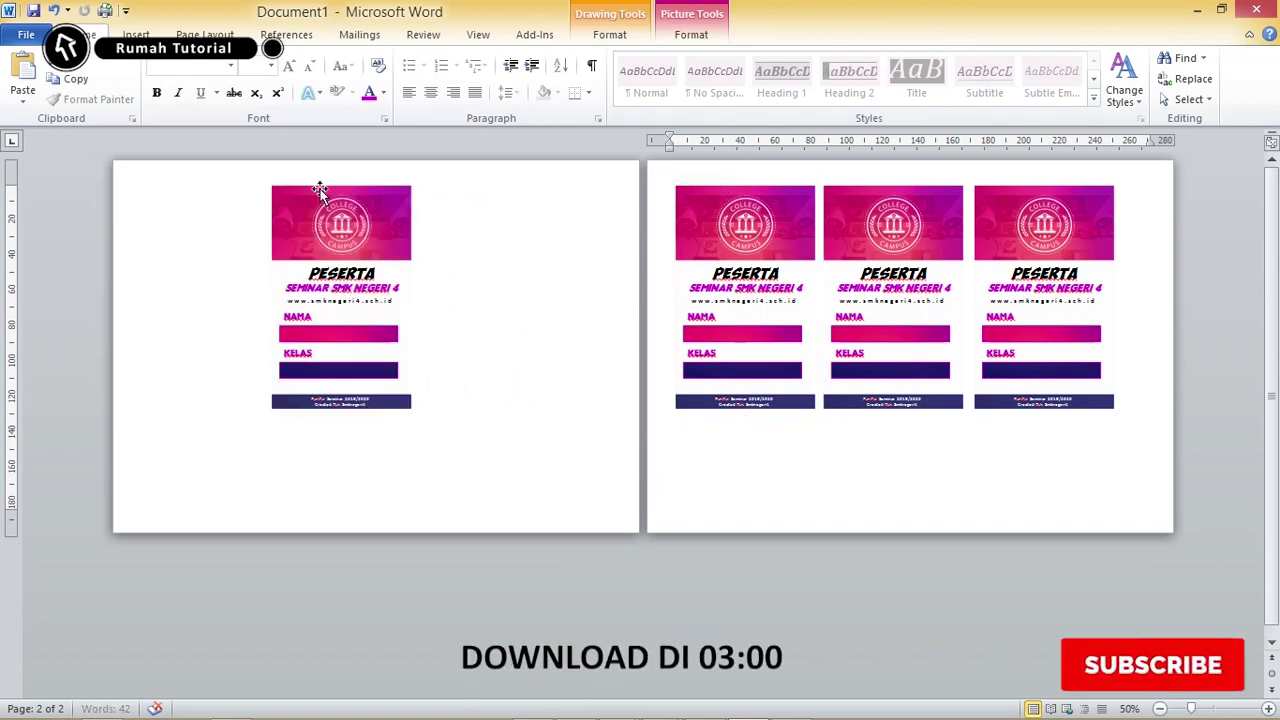
# - Group the three page-2 cards and position them at the top centre of the page
pyautogui.click(690, 34)
pyautogui.click(766, 194)
pyautogui.keyDown('shift'); pyautogui.click(874, 182); pyautogui.keyUp('shift')
pyautogui.keyDown('shift'); pyautogui.click(1026, 206); pyautogui.keyUp('shift')
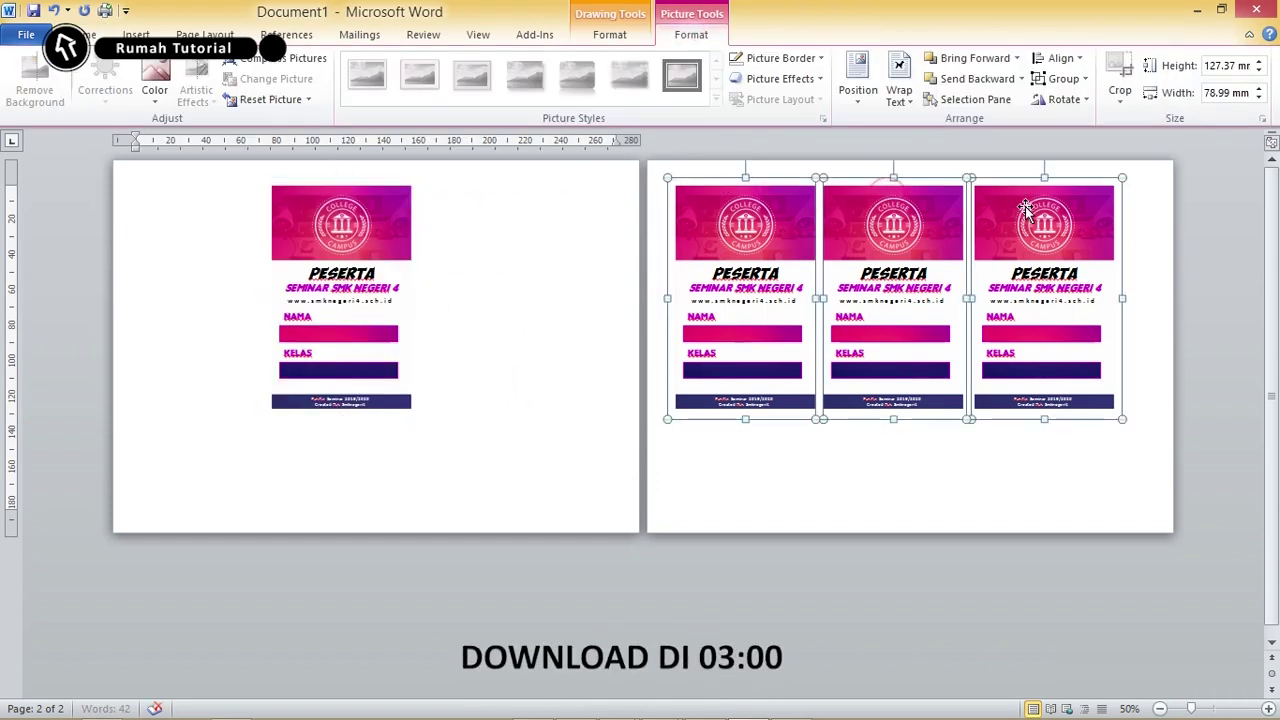
pyautogui.rightClick(1028, 208)
pyautogui.moveTo(1068, 308)
pyautogui.click(975, 307)
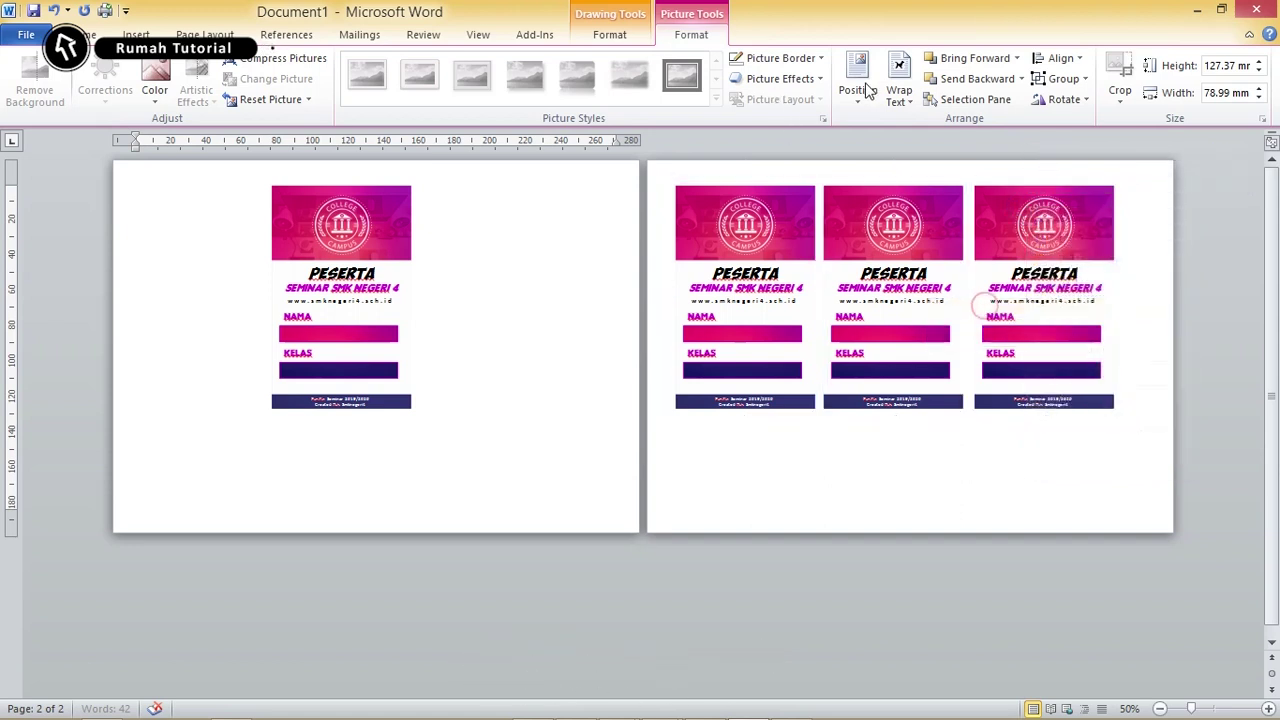
pyautogui.click(868, 90)
pyautogui.click(917, 222)
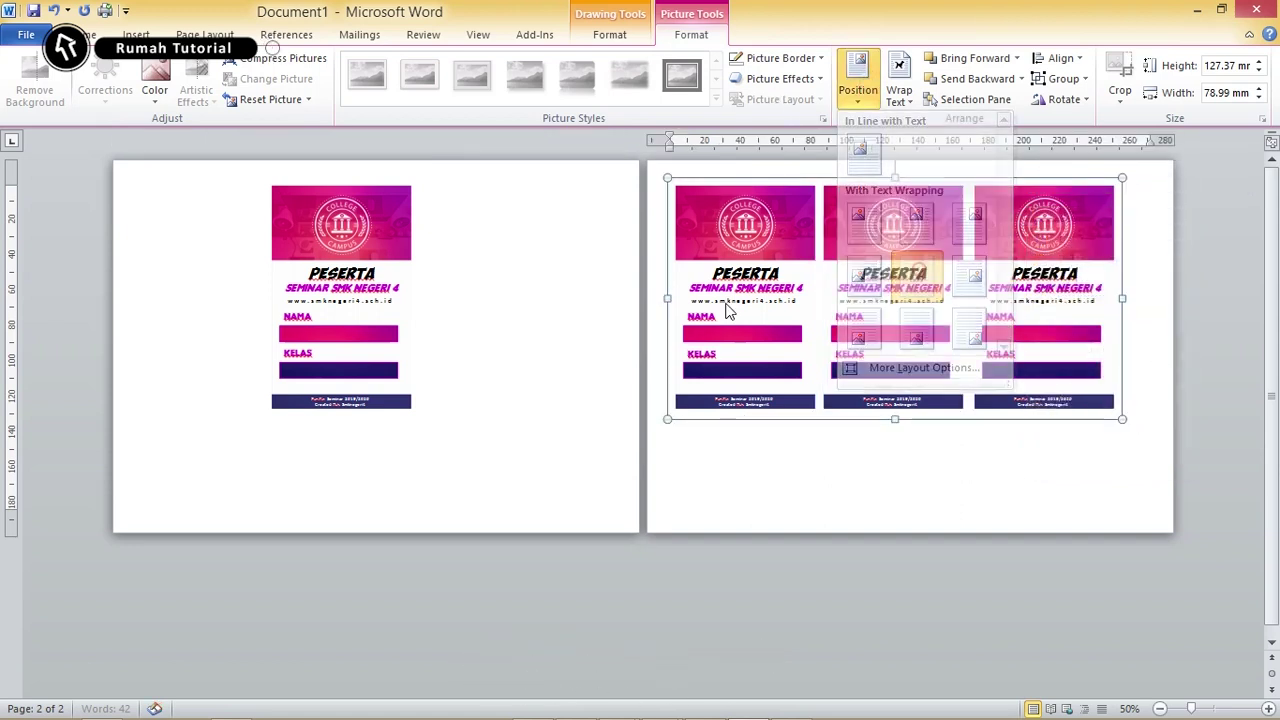
# - Ungroup the page-1 card into its separate parts
pyautogui.click(363, 243)
pyautogui.rightClick(358, 228)
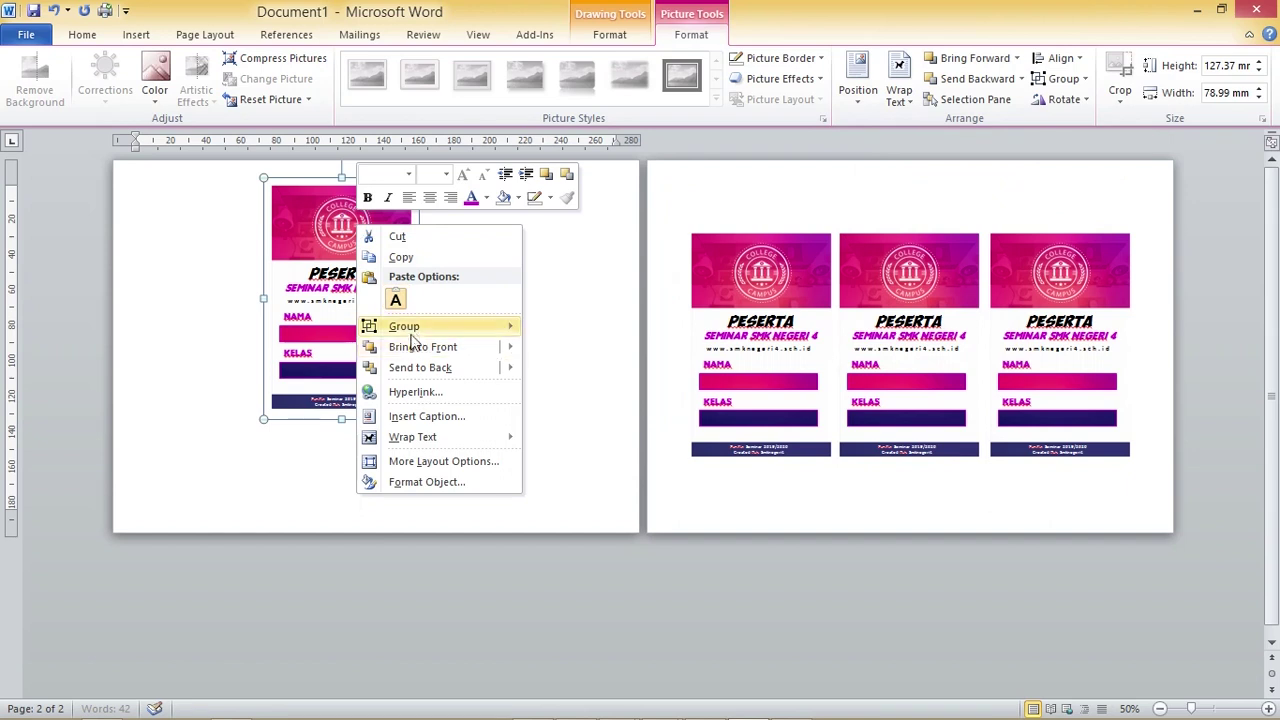
pyautogui.click(570, 351)
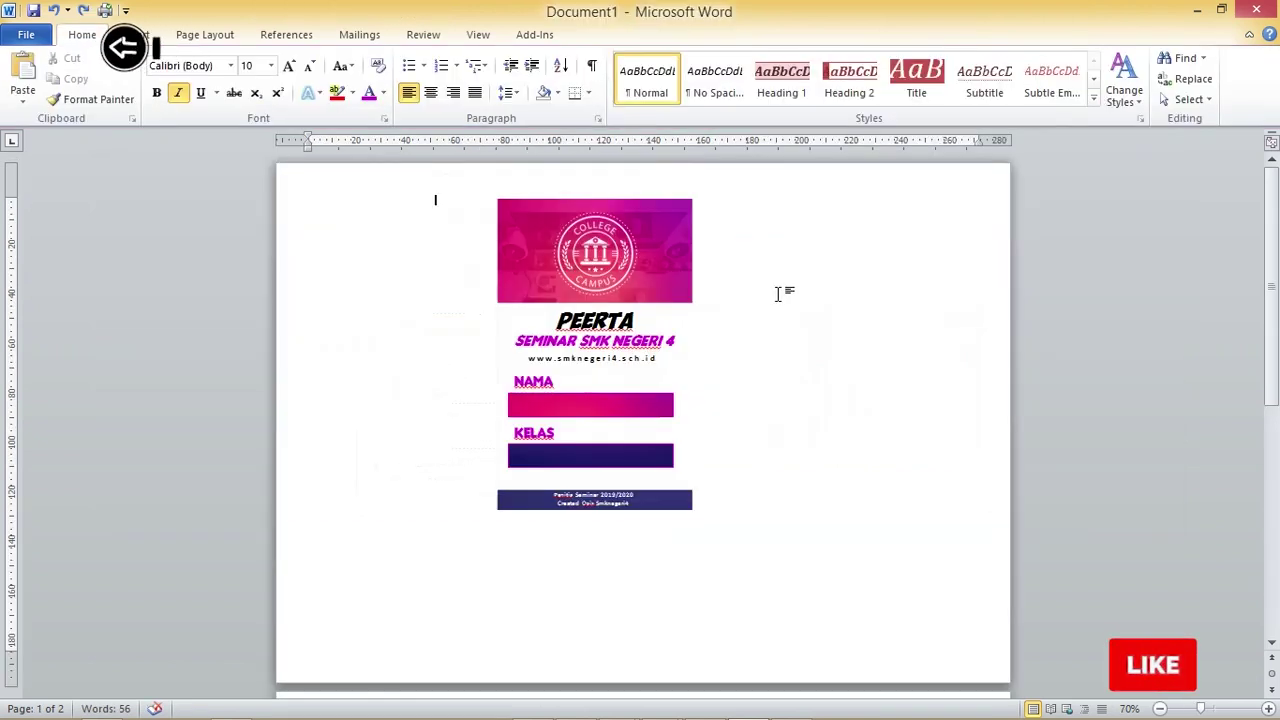
pyautogui.hotkey('alt', 'Tab')
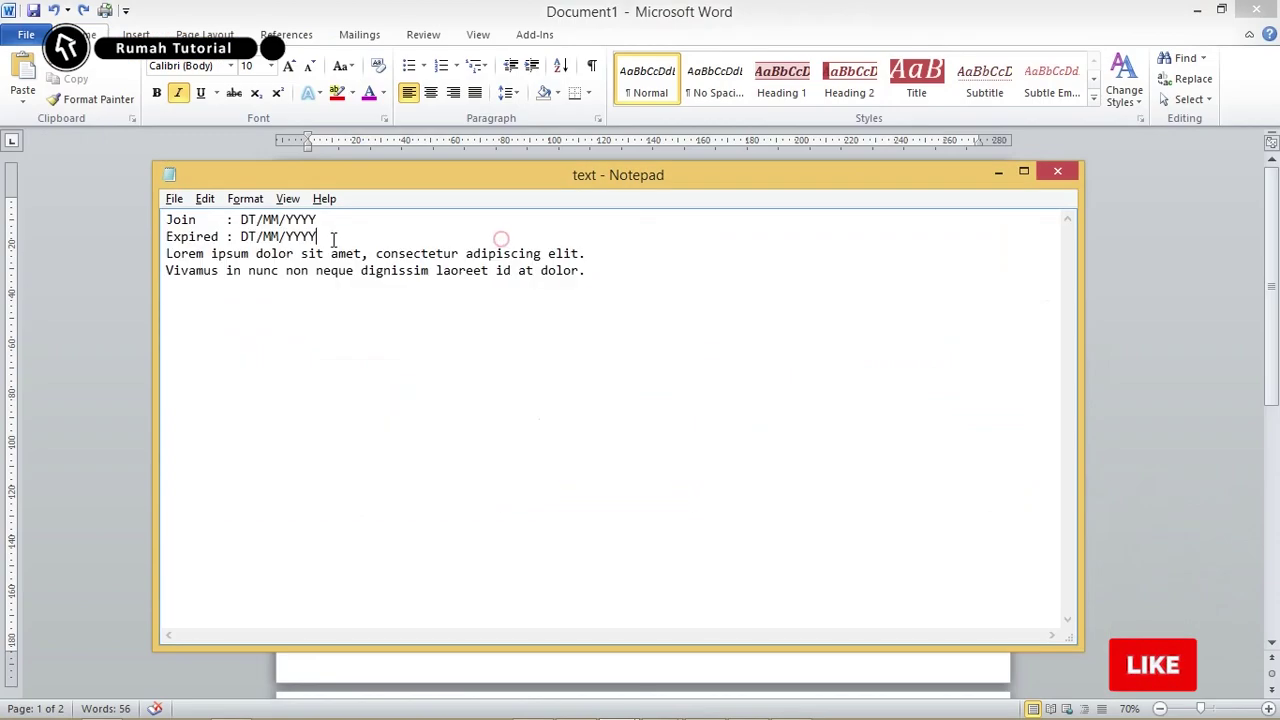
# - Replace the card's title and seminar lines with the Join and Expired date lines from Notepad
pyautogui.moveTo(334, 240); pyautogui.dragTo(37, 218)
pyautogui.click(510, 12)
pyautogui.moveTo(556, 316); pyautogui.dragTo(677, 345)
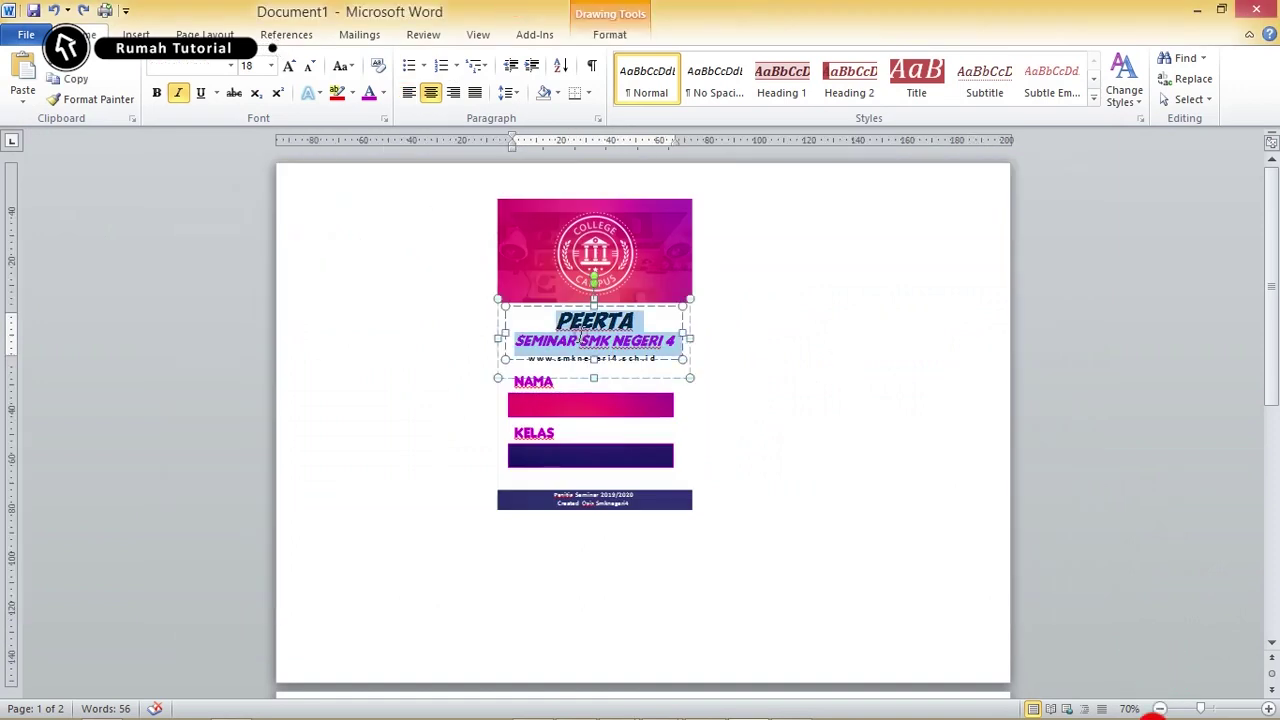
pyautogui.hotkey('ctrl', 'v')
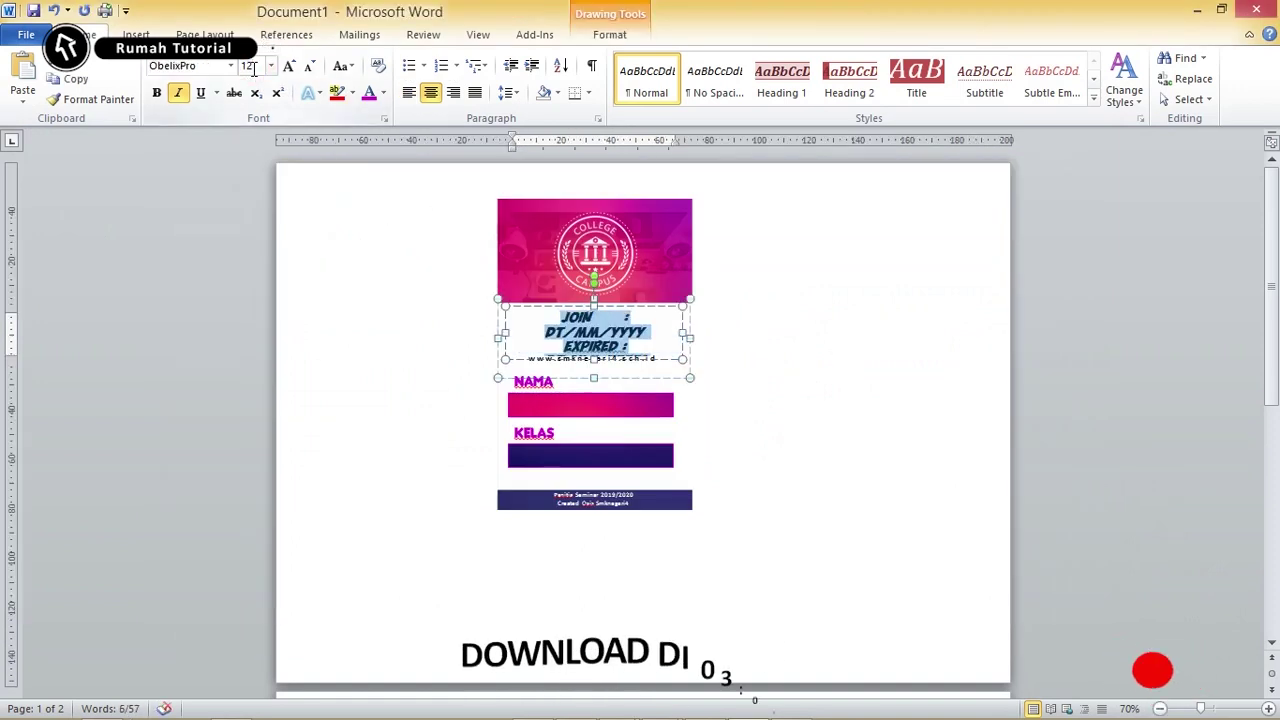
# - Format the date lines as left-aligned Arial 10 and select the card group for ungrouping
pyautogui.click(250, 66)
pyautogui.write('10')
pyautogui.press('Return')
pyautogui.hotkey('ctrl', 'l')
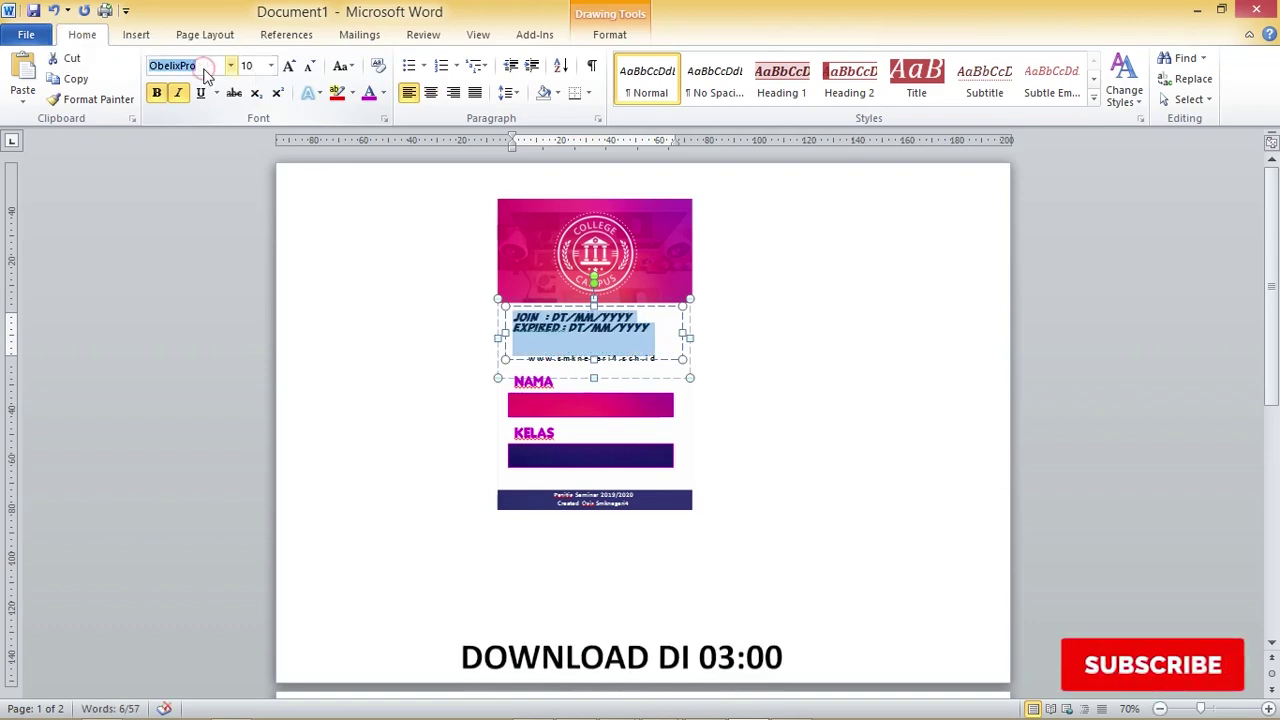
pyautogui.write('Arial')
pyautogui.press('Tab')
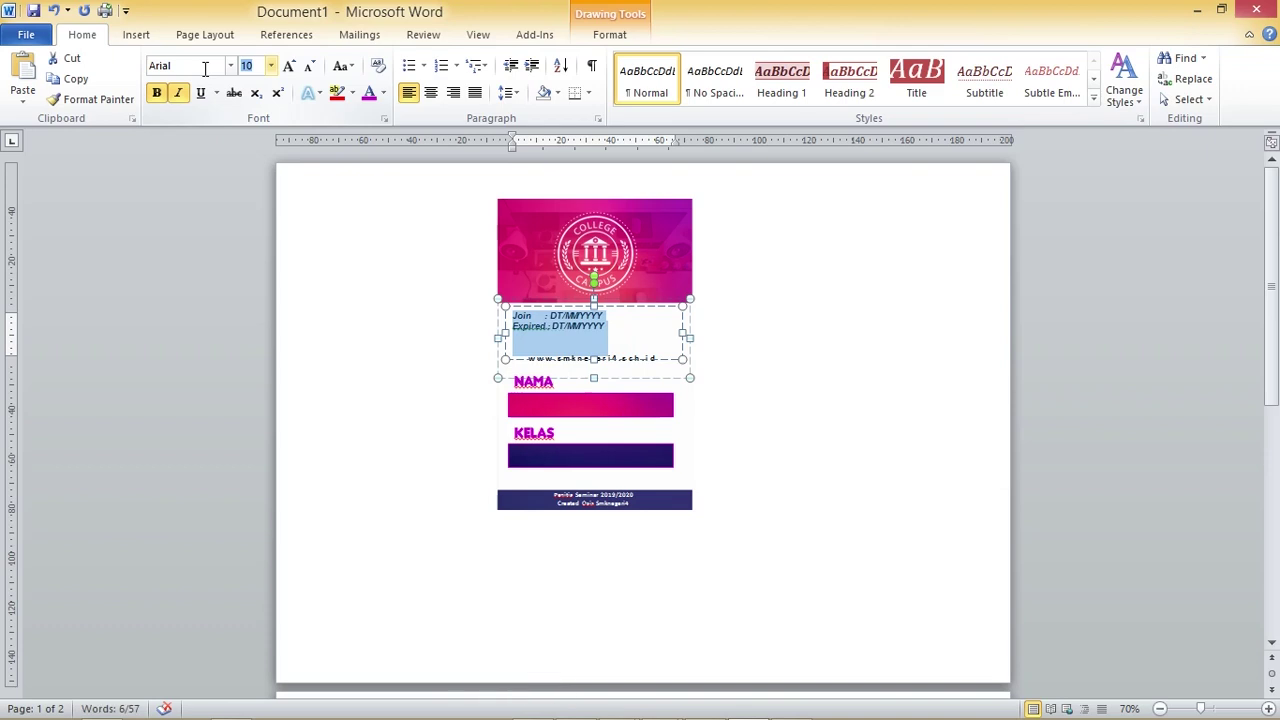
pyautogui.click(554, 330)
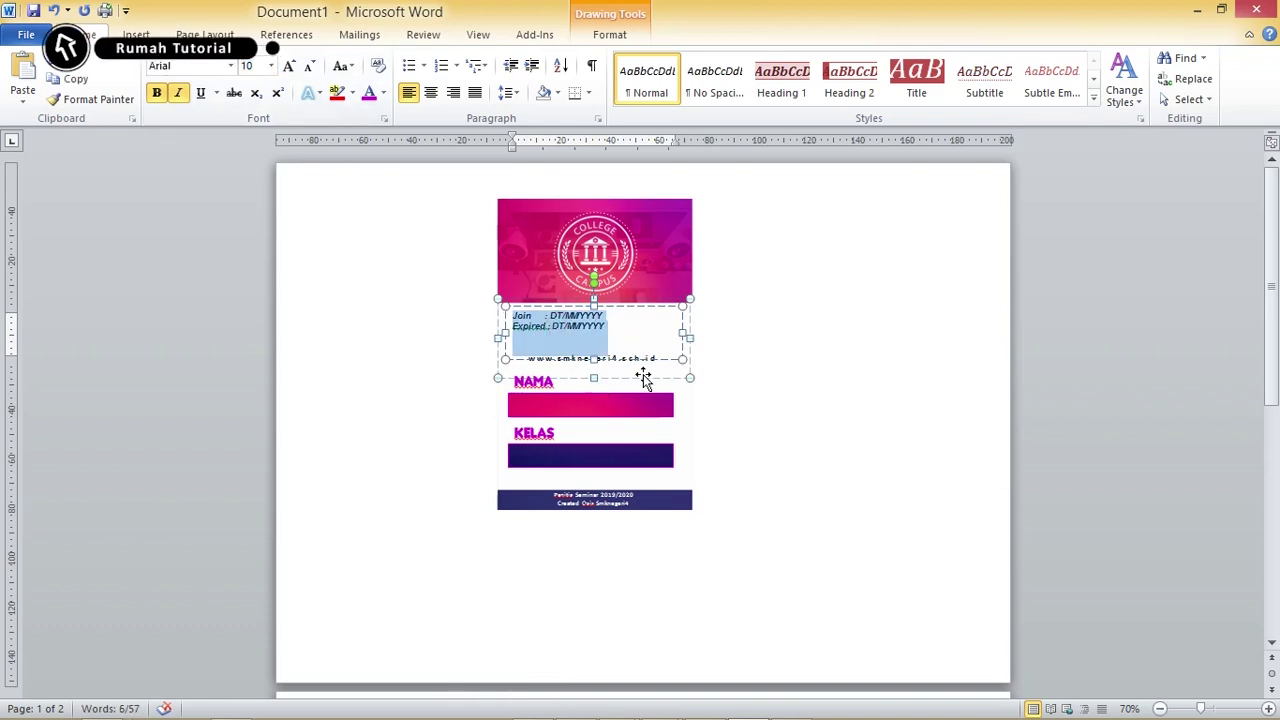
pyautogui.click(640, 316)
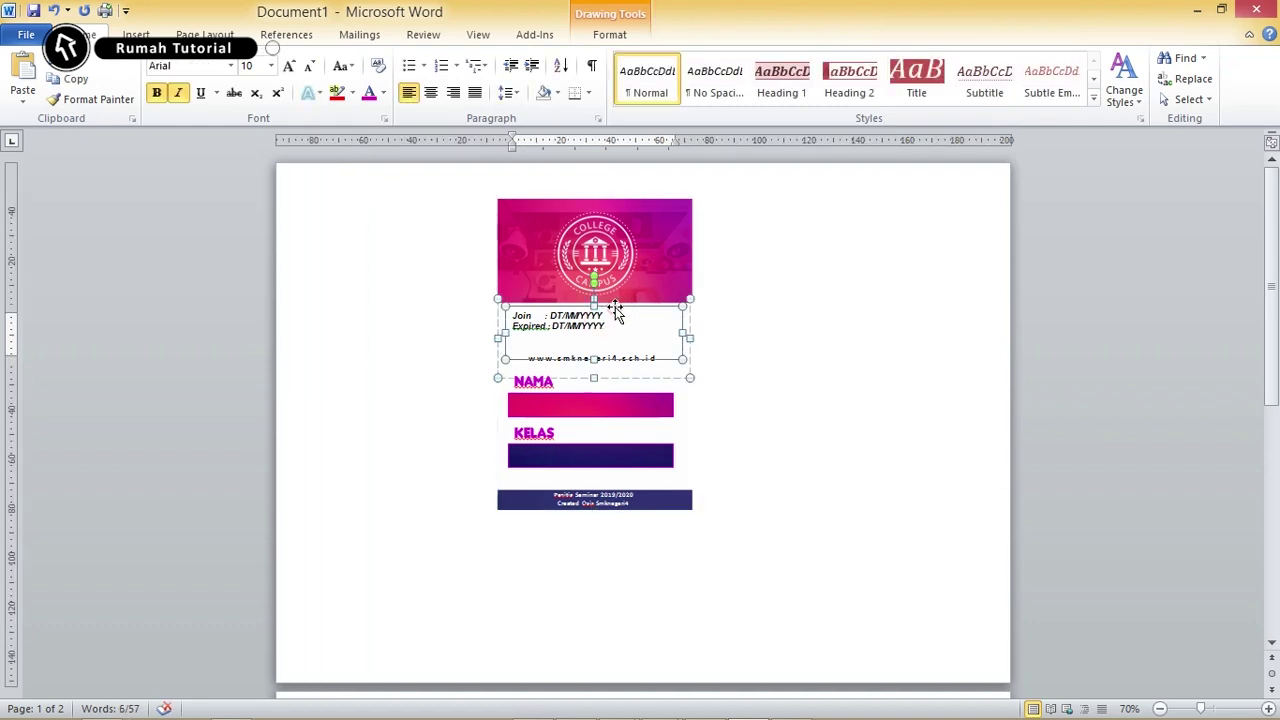
pyautogui.rightClick(616, 313)
# - Ungroup the card and move the web address box off the card to the right
pyautogui.moveTo(701, 451)
pyautogui.click(818, 476)
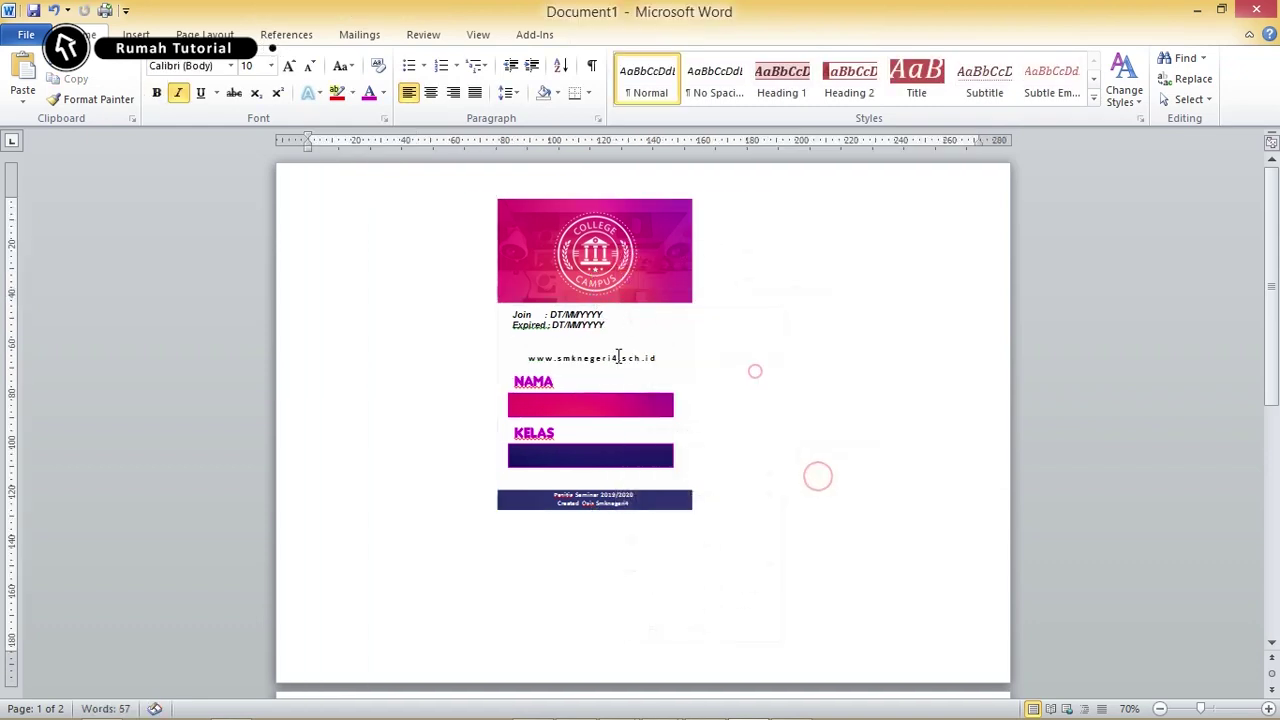
pyautogui.click(612, 352)
pyautogui.moveTo(674, 359); pyautogui.dragTo(859, 359)
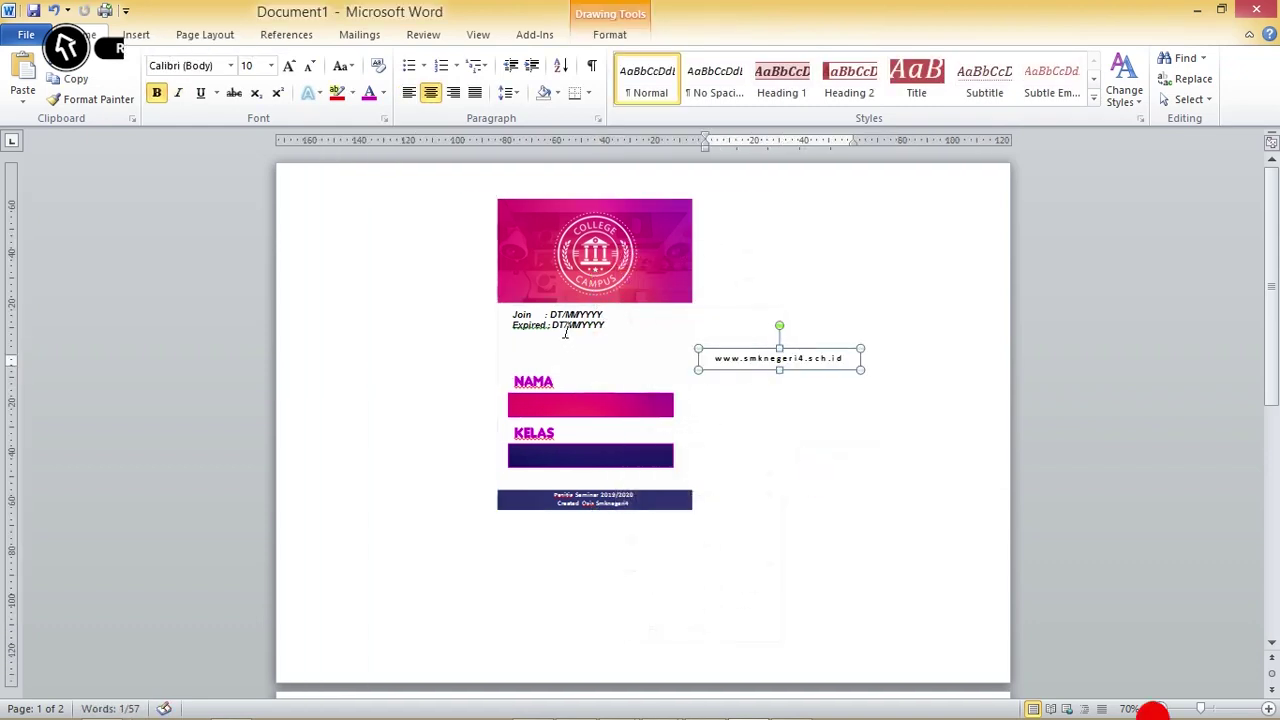
# - Reposition and shrink the date text box, making its lines bold at 11 pt
pyautogui.click(568, 318)
pyautogui.hotkey('ctrl', 'a')
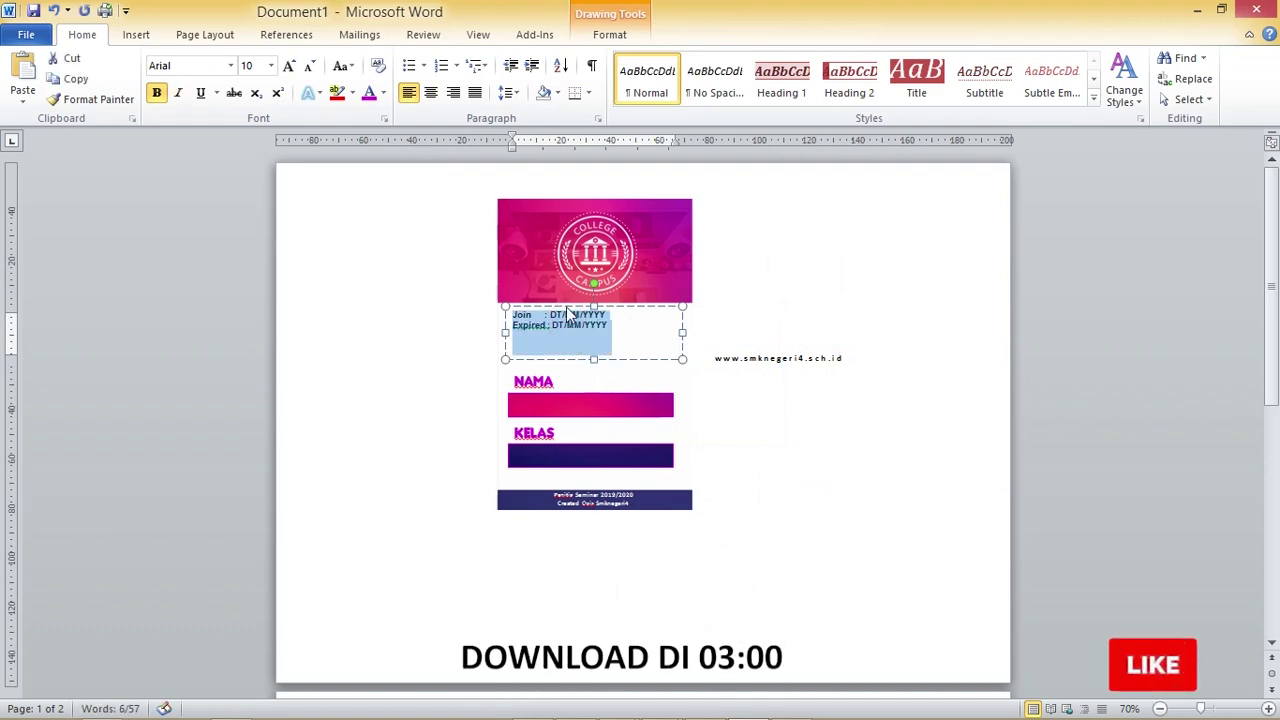
pyautogui.moveTo(567, 313); pyautogui.dragTo(595, 322)
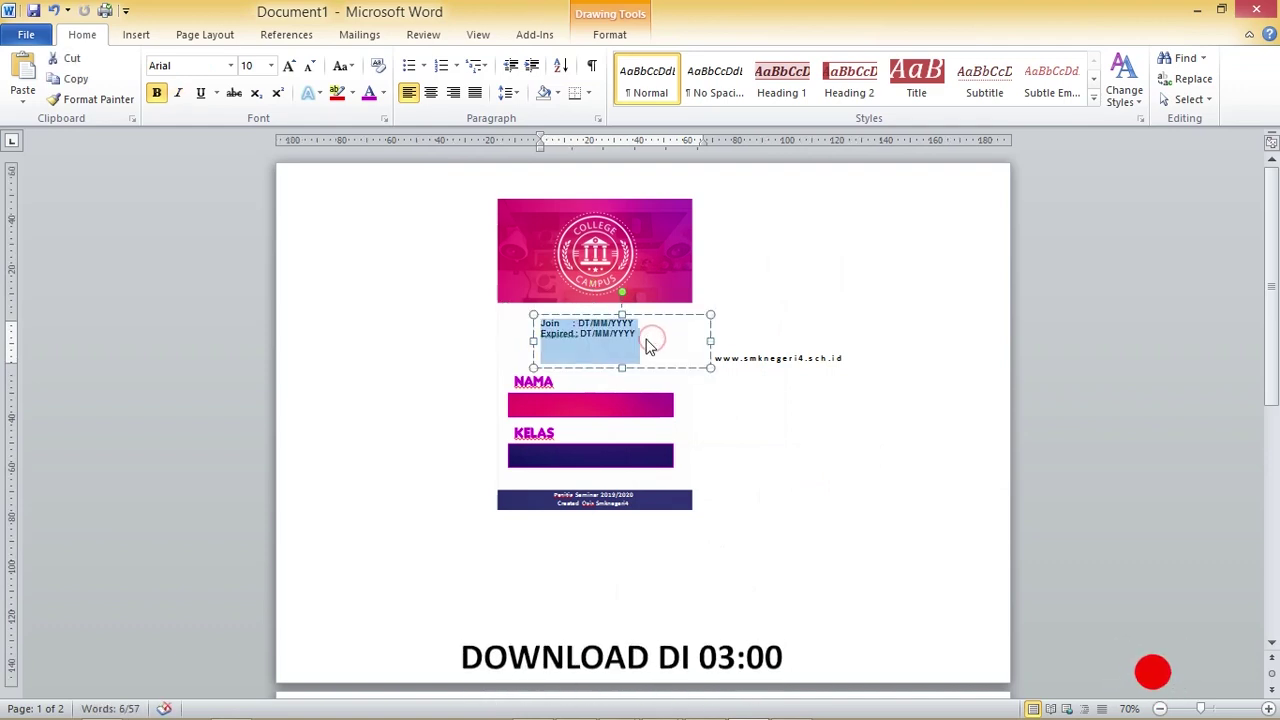
pyautogui.moveTo(710, 368); pyautogui.dragTo(656, 354)
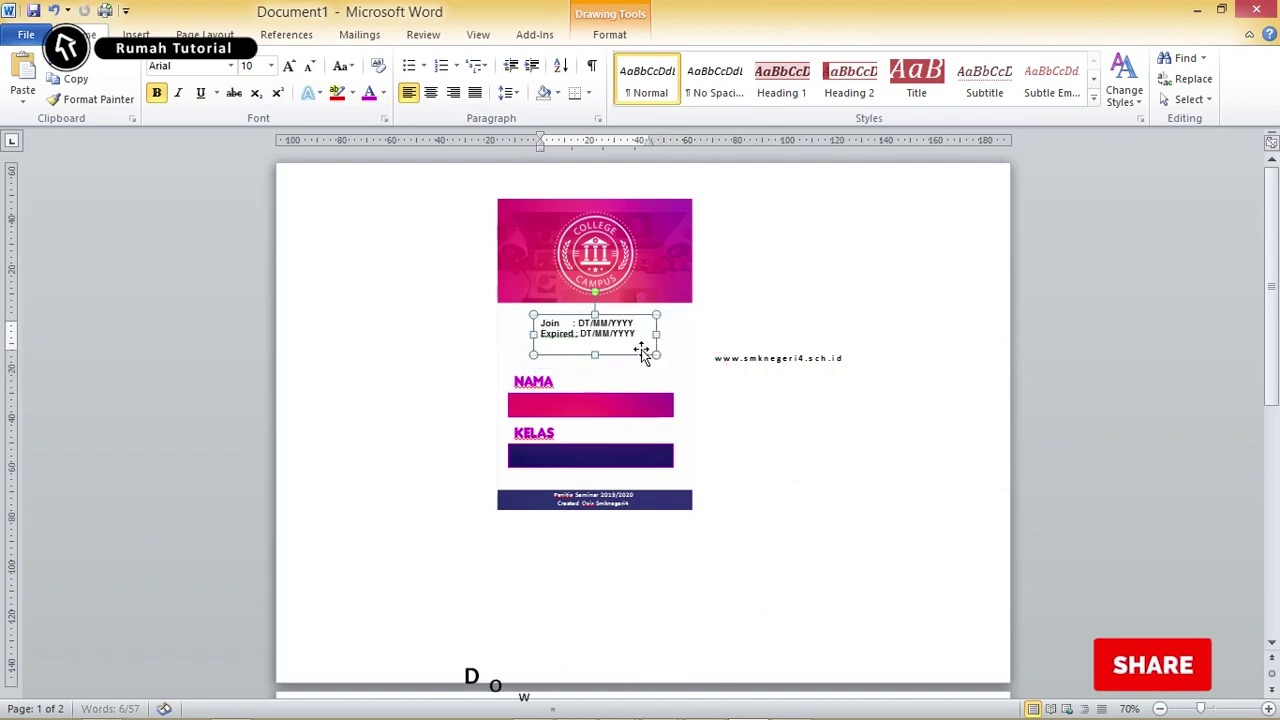
pyautogui.hotkey('ctrl', 'b')
pyautogui.hotkey('ctrl', ']')
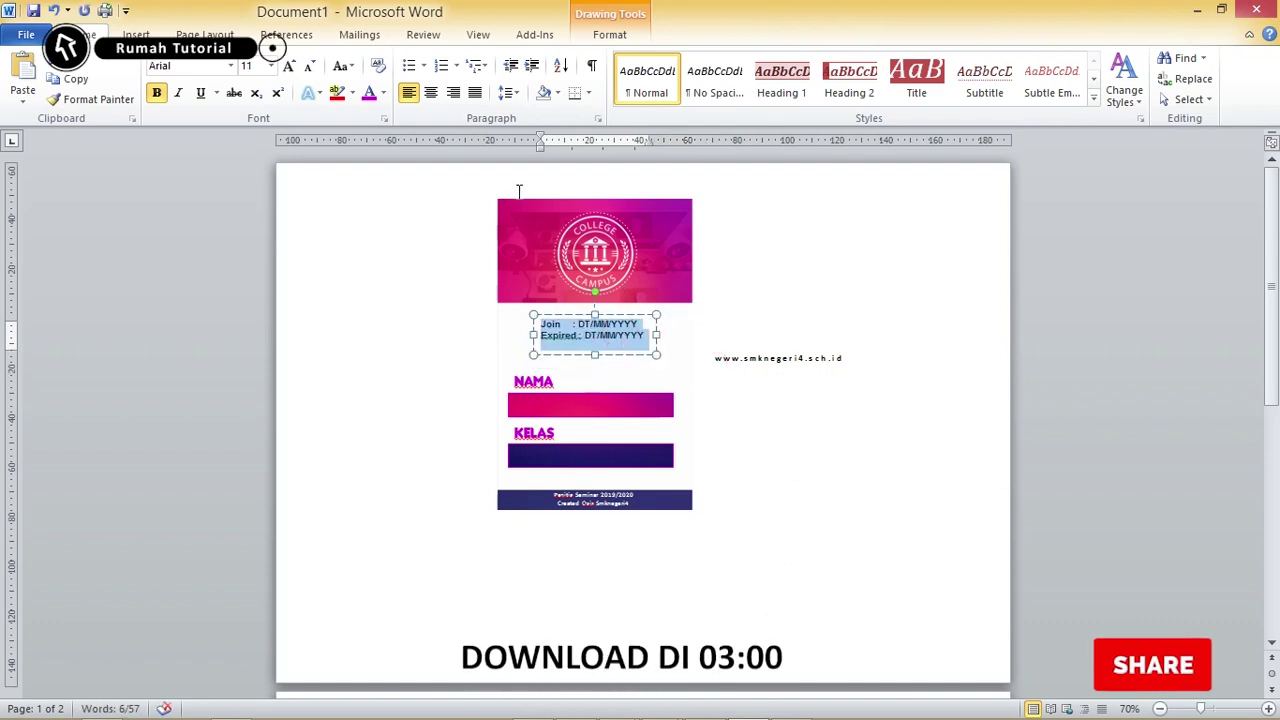
# - Align the Join and Expired colons and colour the date text magenta
pyautogui.click(560, 336)
pyautogui.scroll(2, 551, 373)
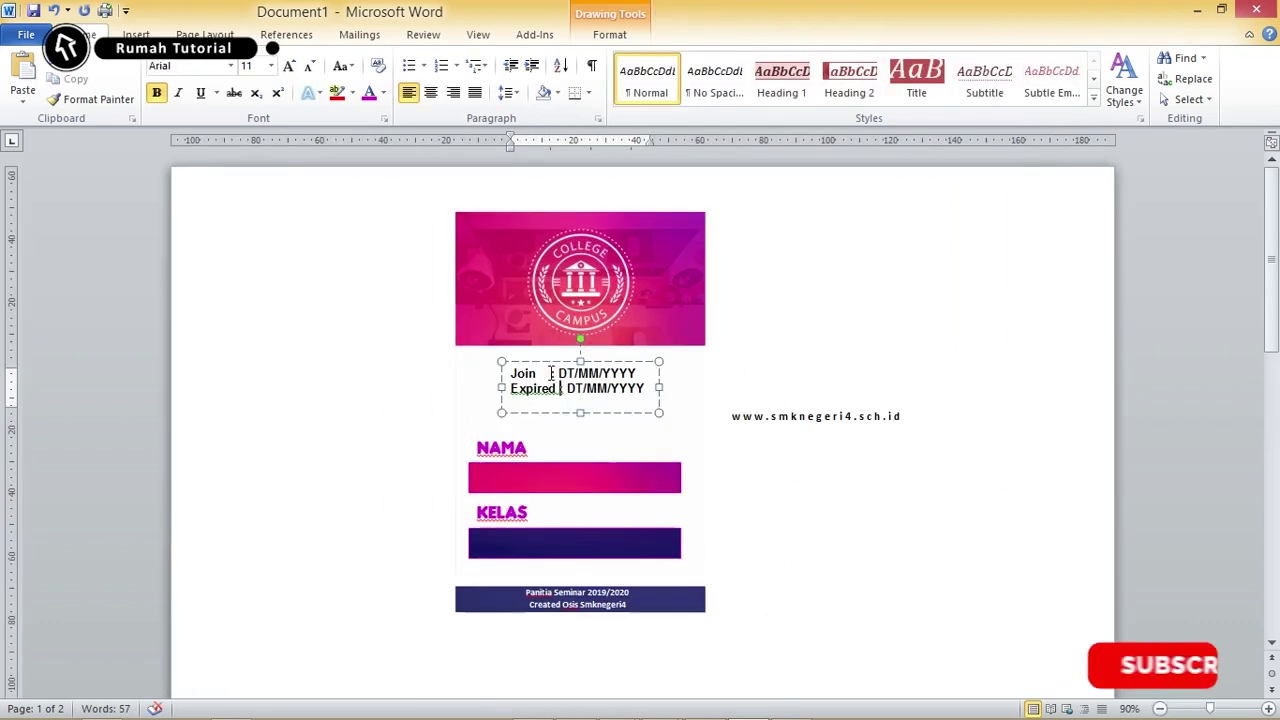
pyautogui.click(551, 373)
pyautogui.write(':')
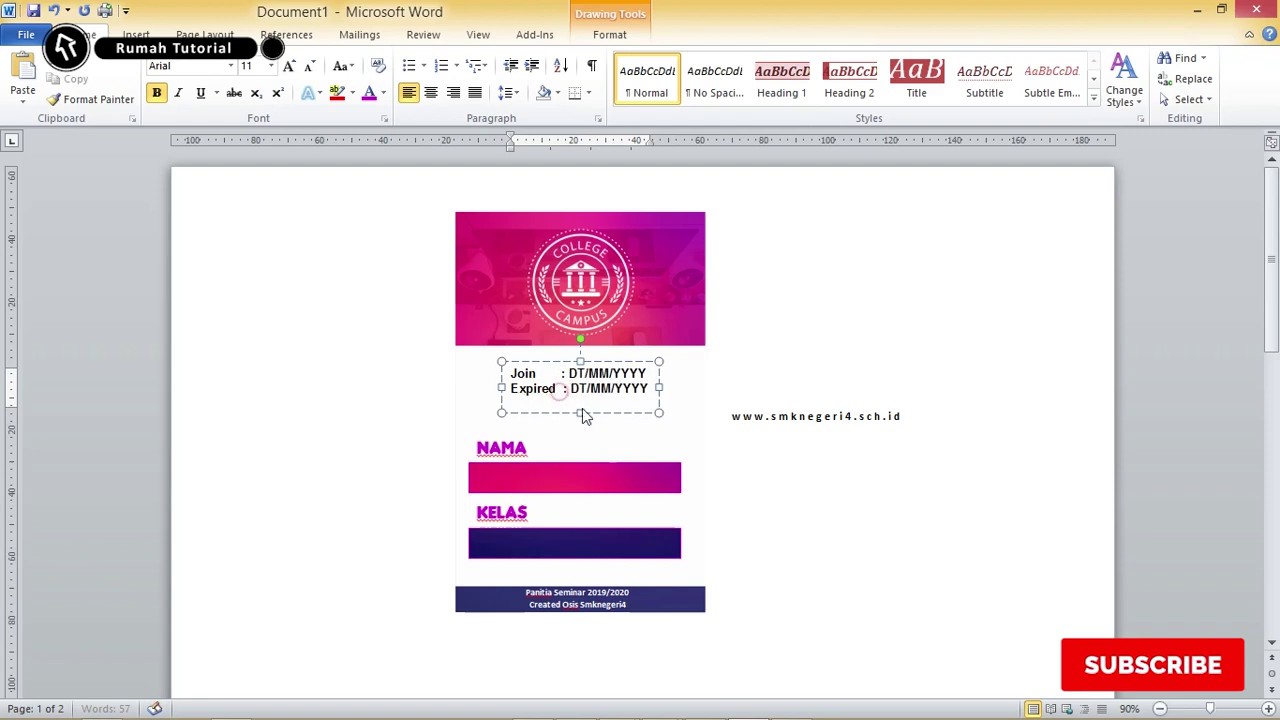
pyautogui.hotkey('ctrl', 'a')
pyautogui.click(617, 38)
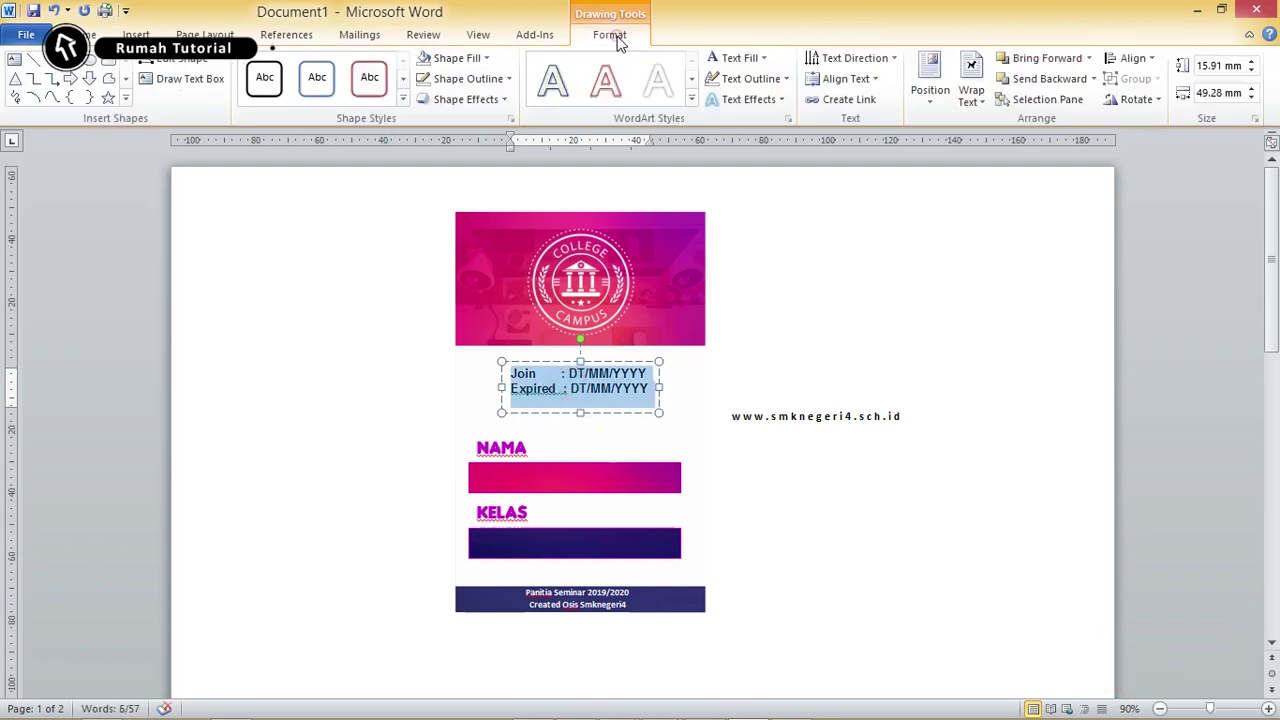
pyautogui.click(770, 58)
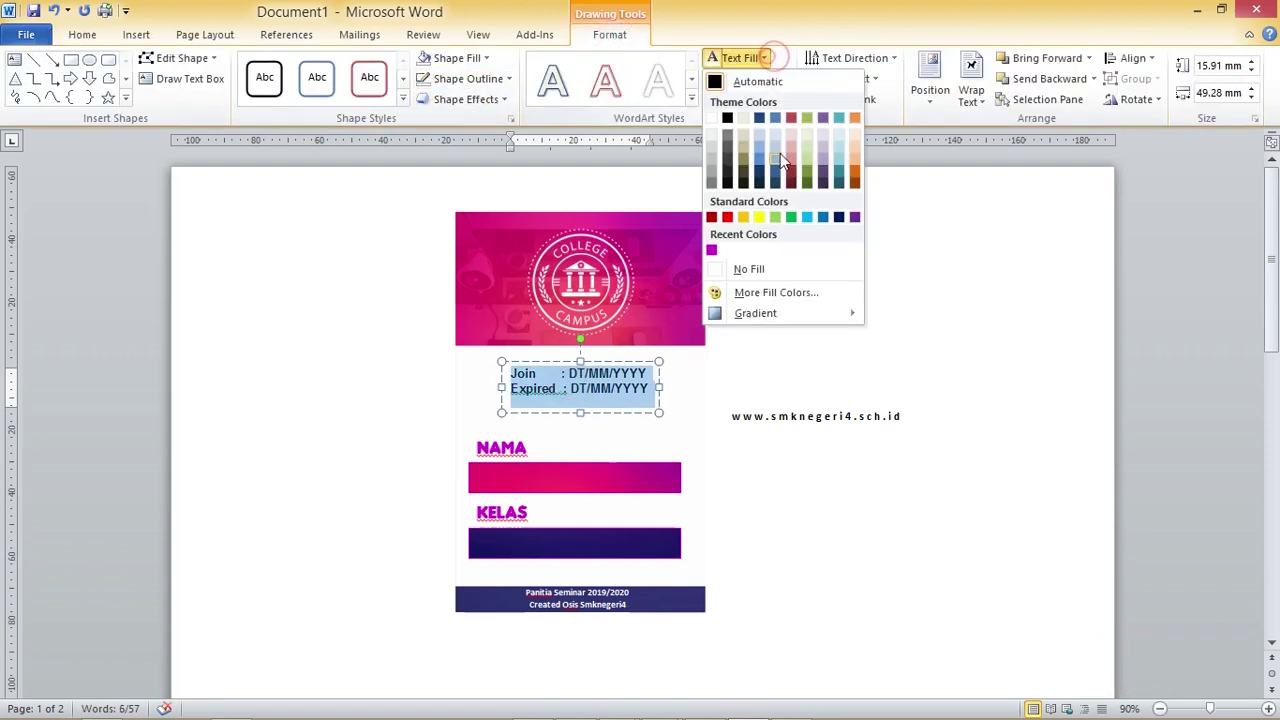
pyautogui.click(712, 250)
# - Select the group holding the NAMA and KELAS bars
pyautogui.click(600, 452)
pyautogui.click(600, 452)
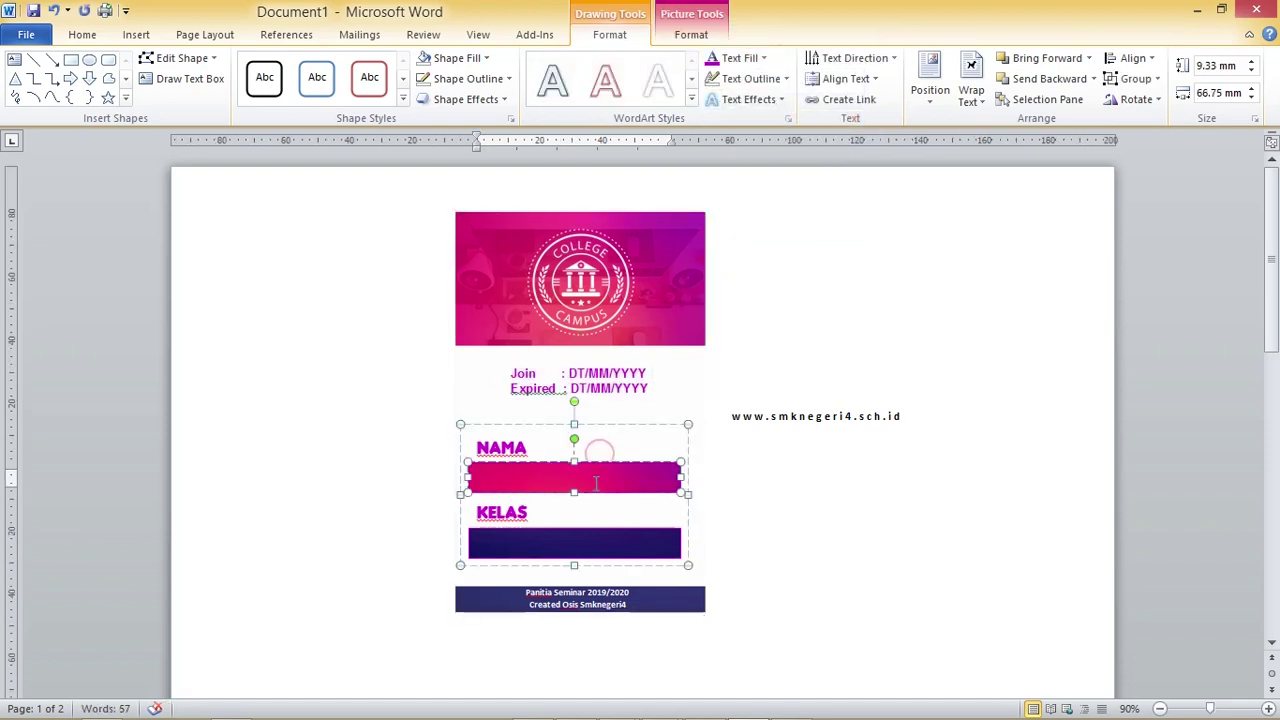
pyautogui.click(755, 420)
pyautogui.click(608, 460)
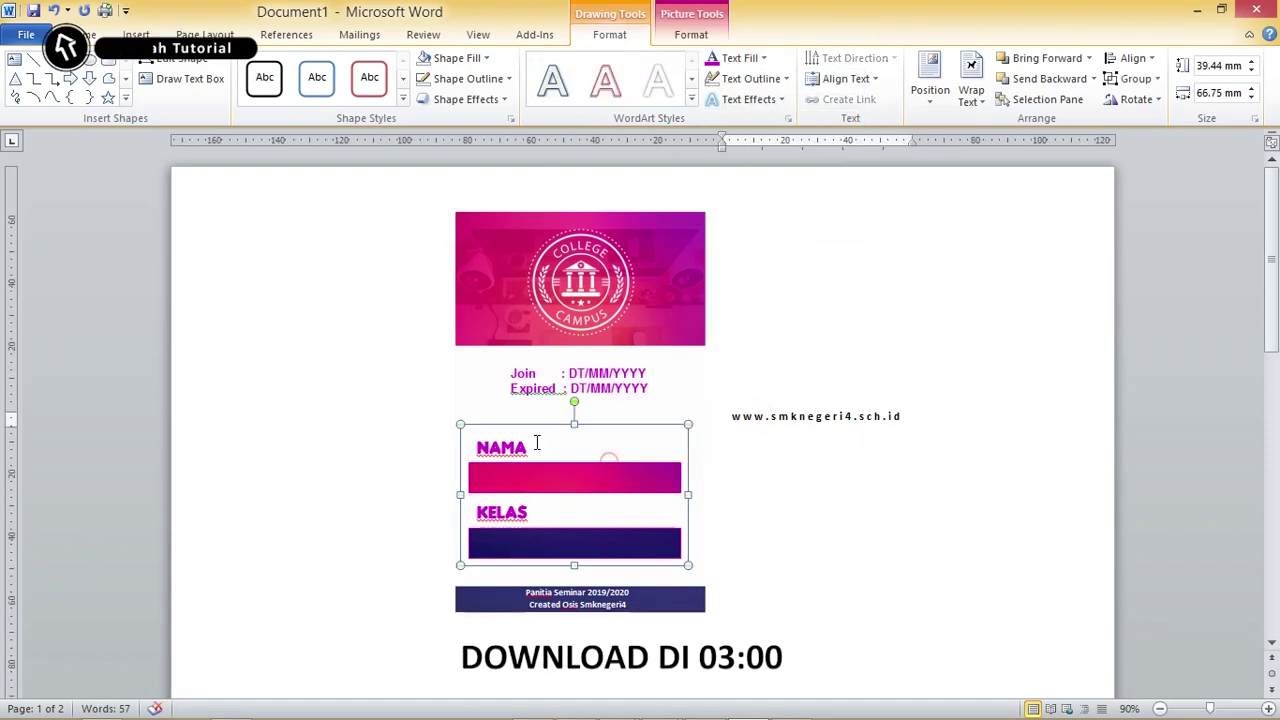
# - Delete the NAMA and KELAS bars and paste the Lorem ipsum lines into a copy of the date box
pyautogui.click(531, 426)
pyautogui.press('Delete')
pyautogui.keyDown('ctrl'); pyautogui.moveTo(561, 390); pyautogui.dragTo(552, 464); pyautogui.keyUp('ctrl')
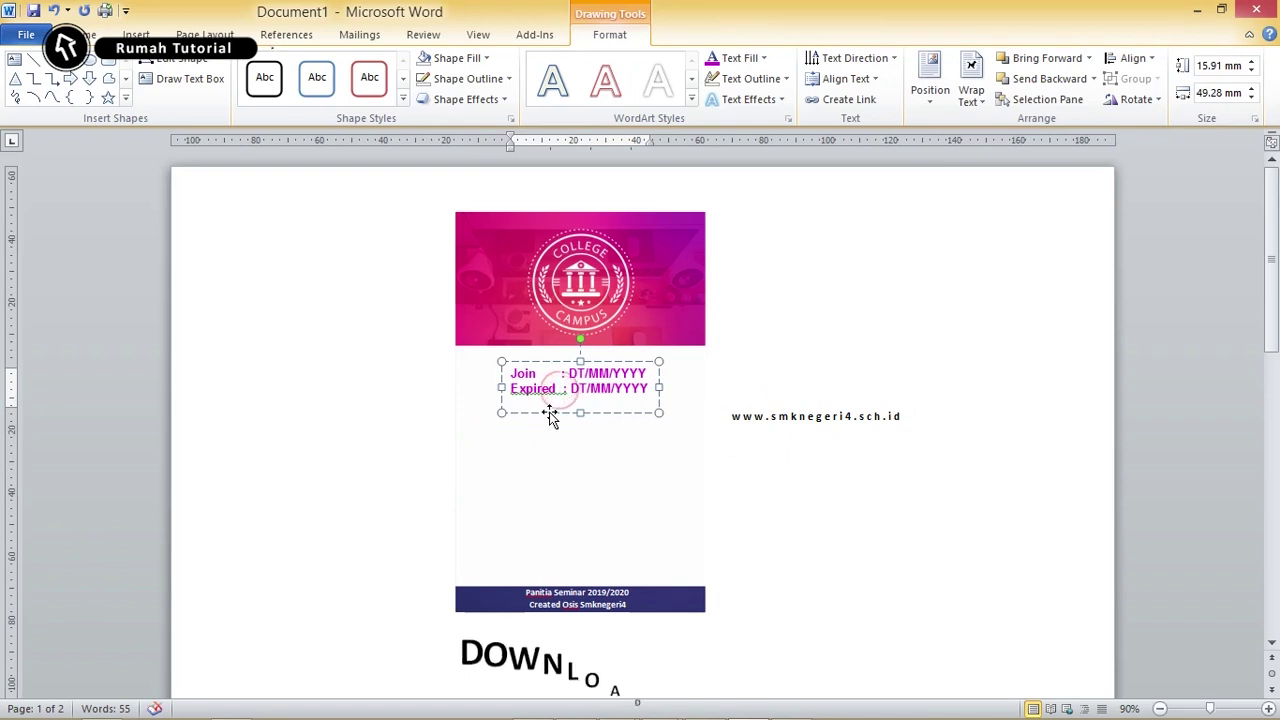
pyautogui.hotkey('alt', 'Tab')
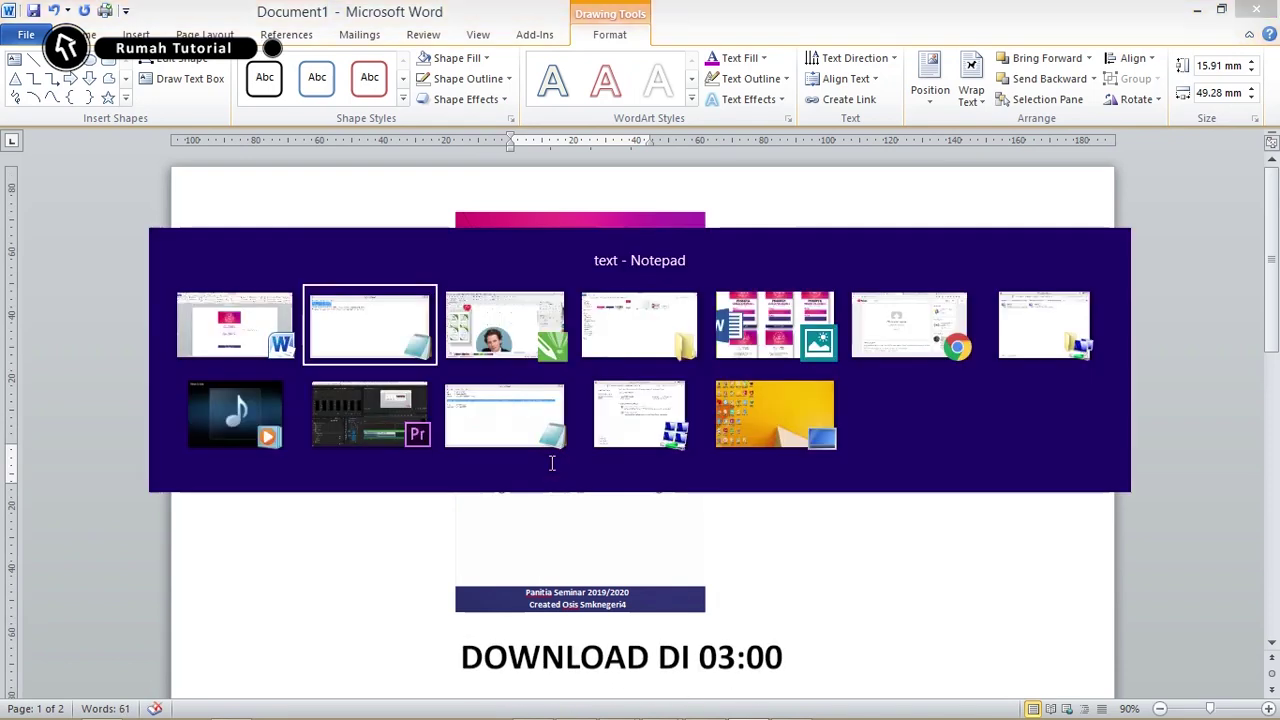
pyautogui.moveTo(586, 271); pyautogui.dragTo(165, 253)
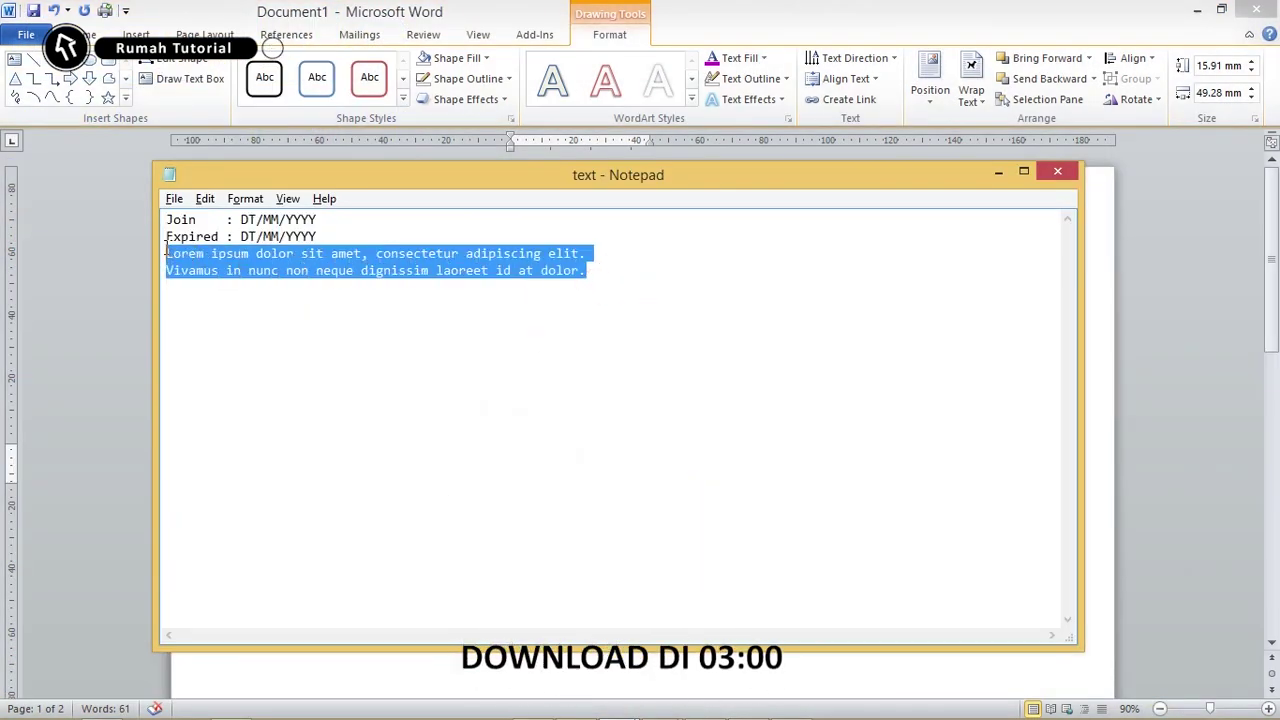
pyautogui.hotkey('alt', 'Tab')
pyautogui.hotkey('ctrl', 'a')
pyautogui.write('Lorem ipsum dolor sit amet, consectetur adipiscing elit.')
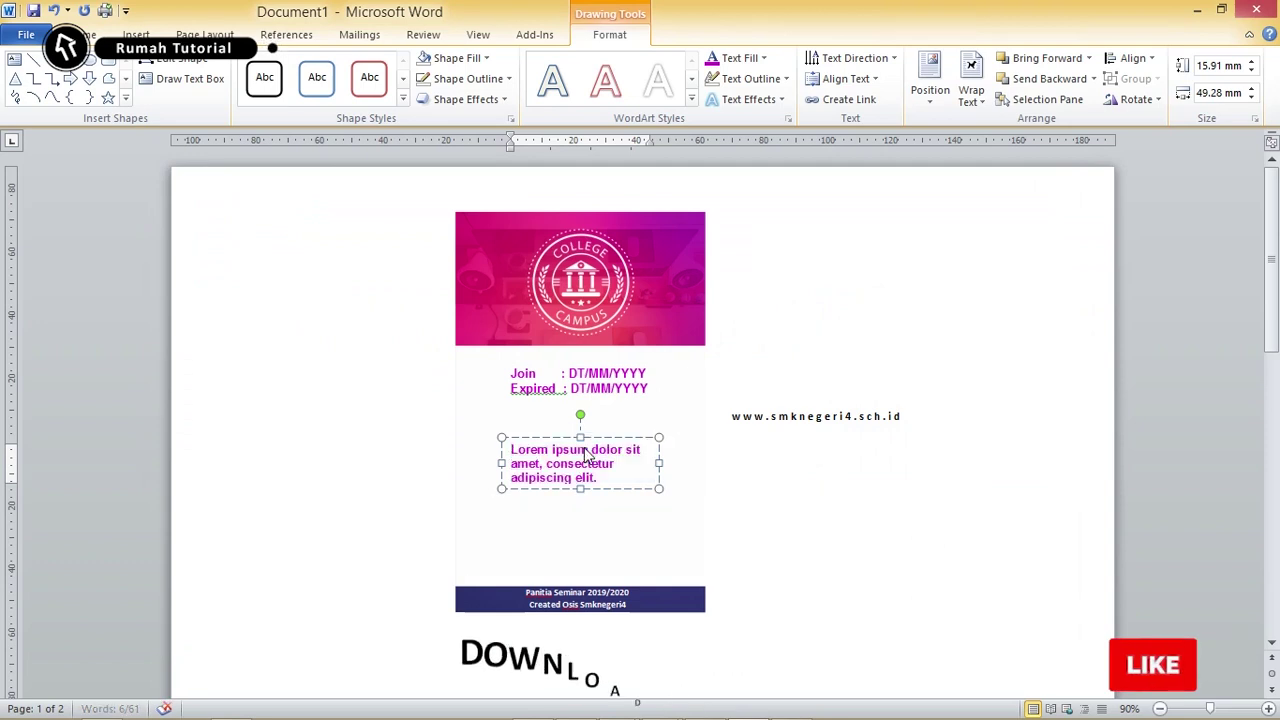
# - Enlarge the new text box and split the text before Vivamus into a second paragraph
pyautogui.hotkey('ctrl', 'a')
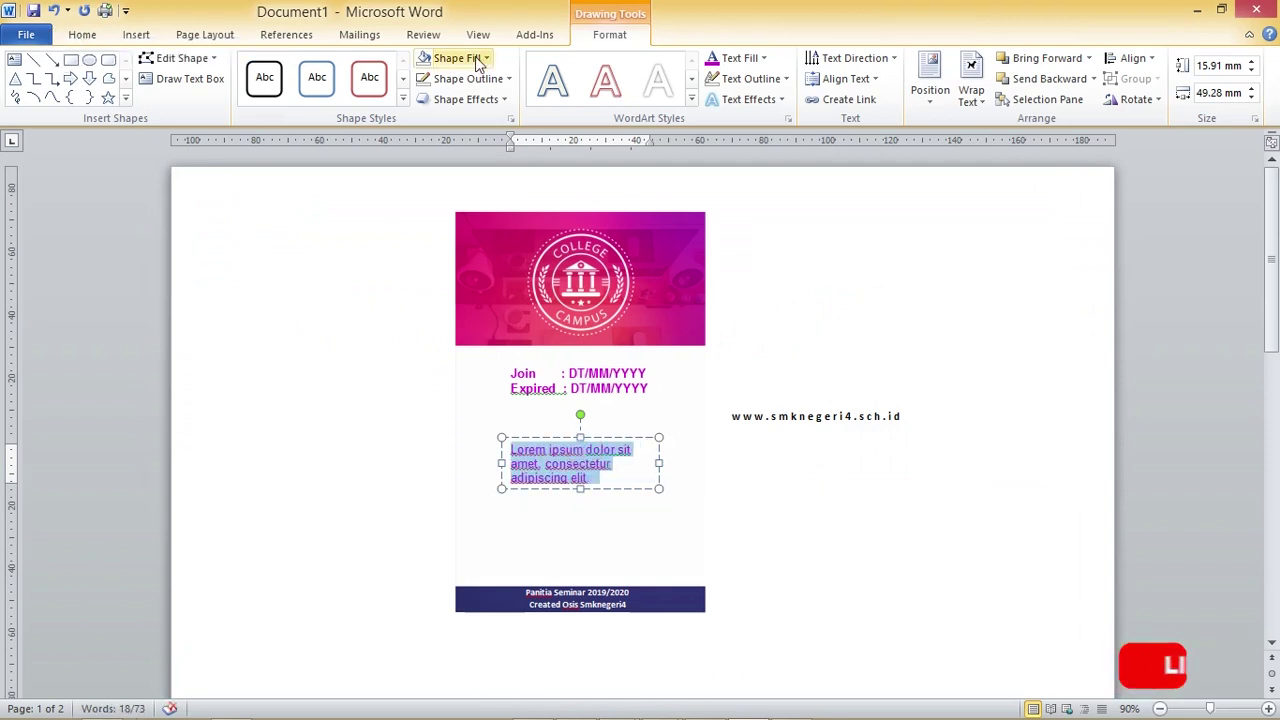
pyautogui.moveTo(580, 488); pyautogui.dragTo(580, 544)
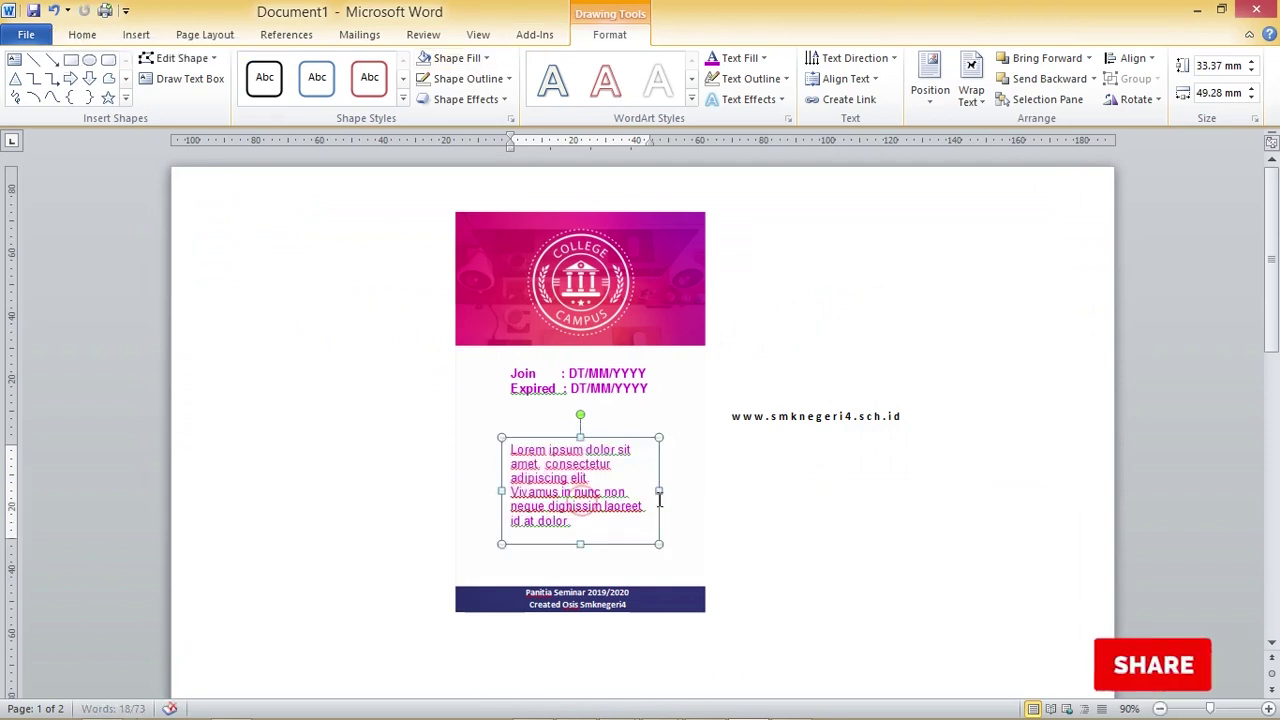
pyautogui.moveTo(660, 491); pyautogui.dragTo(677, 491)
pyautogui.moveTo(502, 491); pyautogui.dragTo(483, 491)
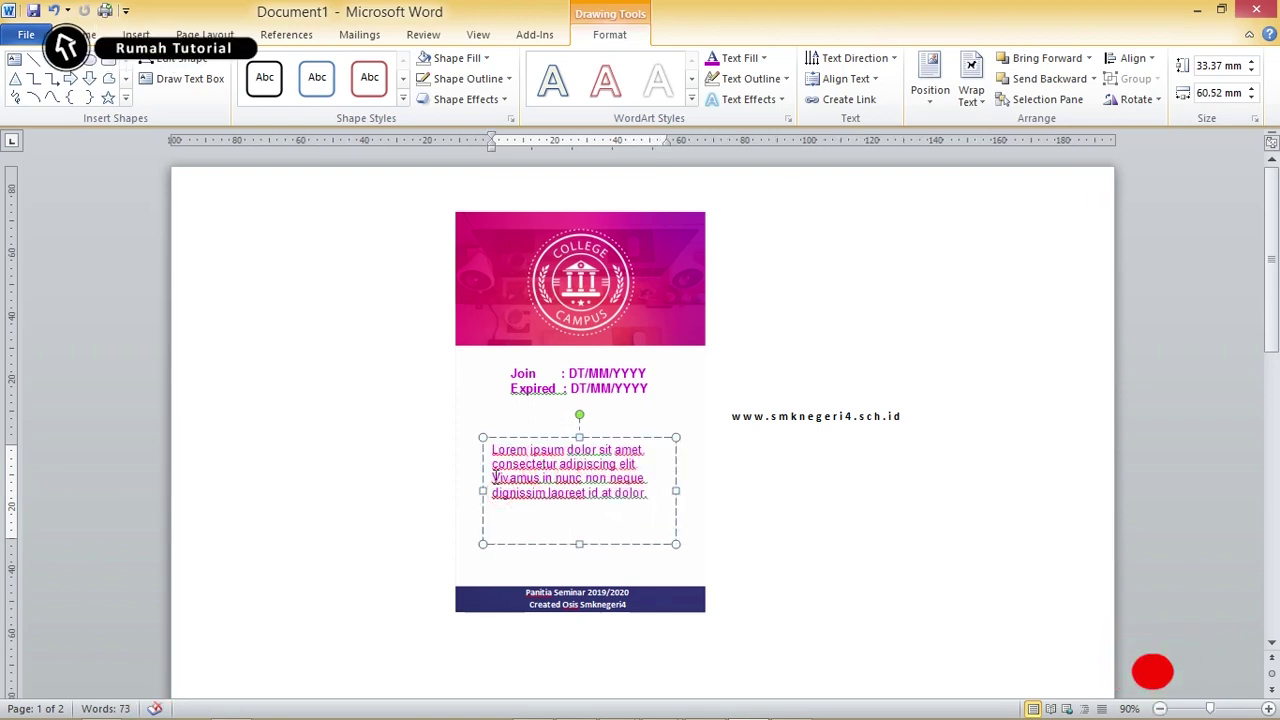
pyautogui.click(491, 478)
pyautogui.press('Return')
pyautogui.press('Return')
# - Make both paragraphs Automatic black bullets and widen the box further left
pyautogui.hotkey('ctrl', 'a')
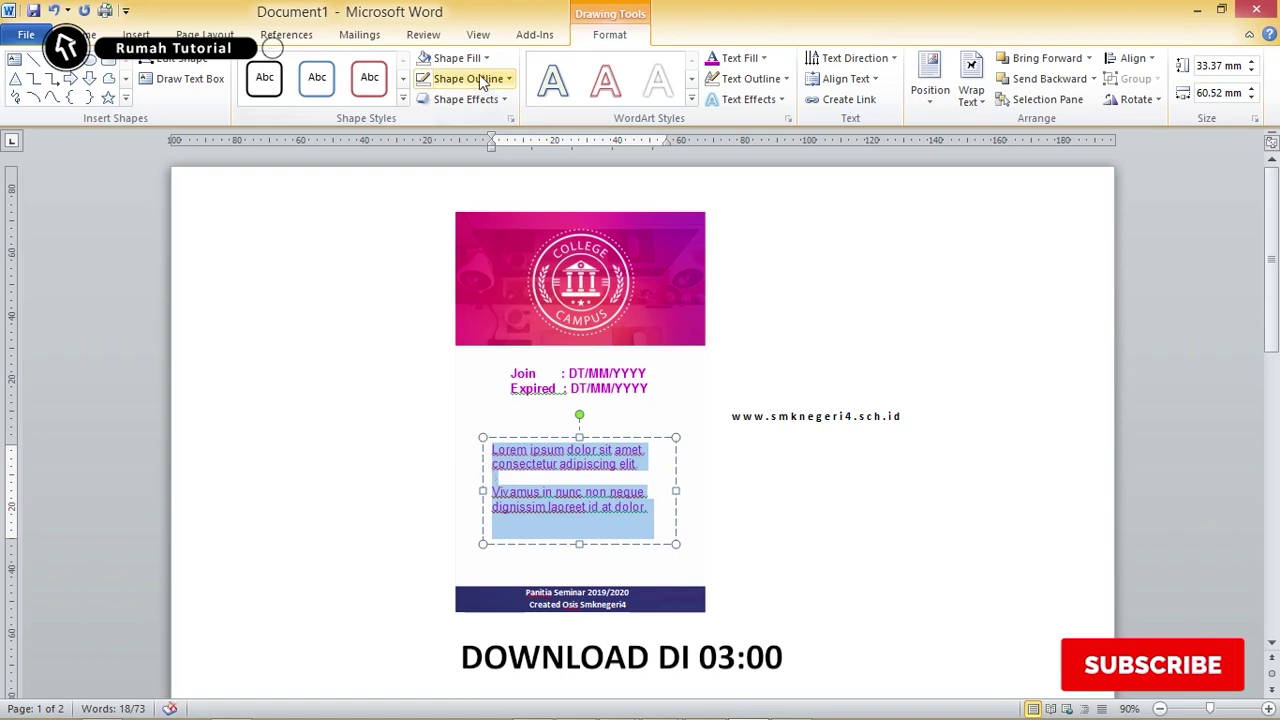
pyautogui.click(88, 34)
pyautogui.click(383, 93)
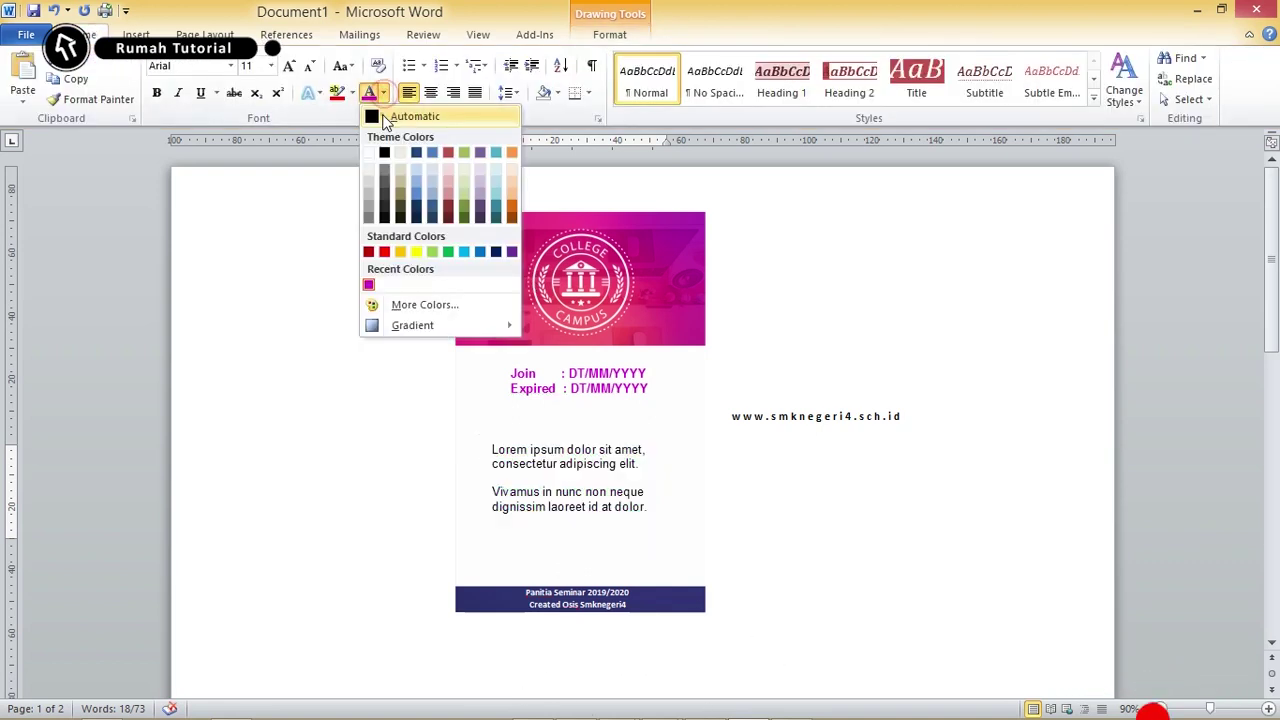
pyautogui.click(384, 117)
pyautogui.click(408, 67)
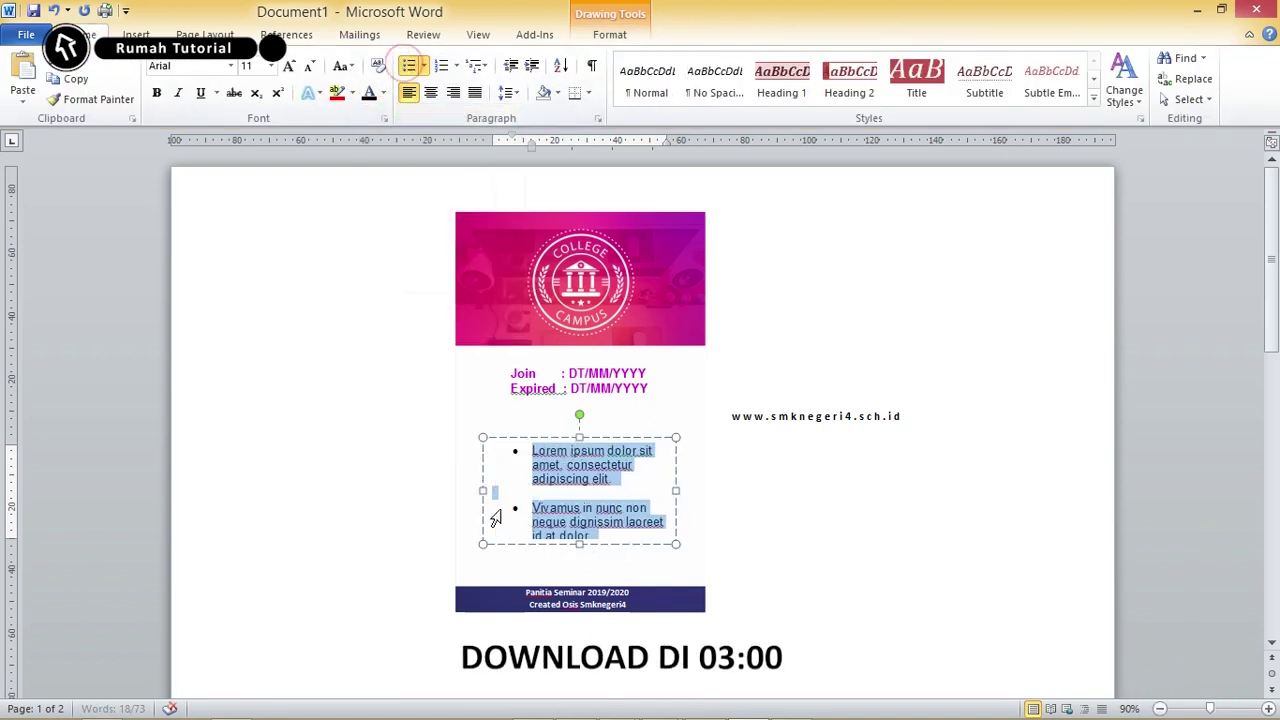
pyautogui.moveTo(482, 491); pyautogui.dragTo(455, 491)
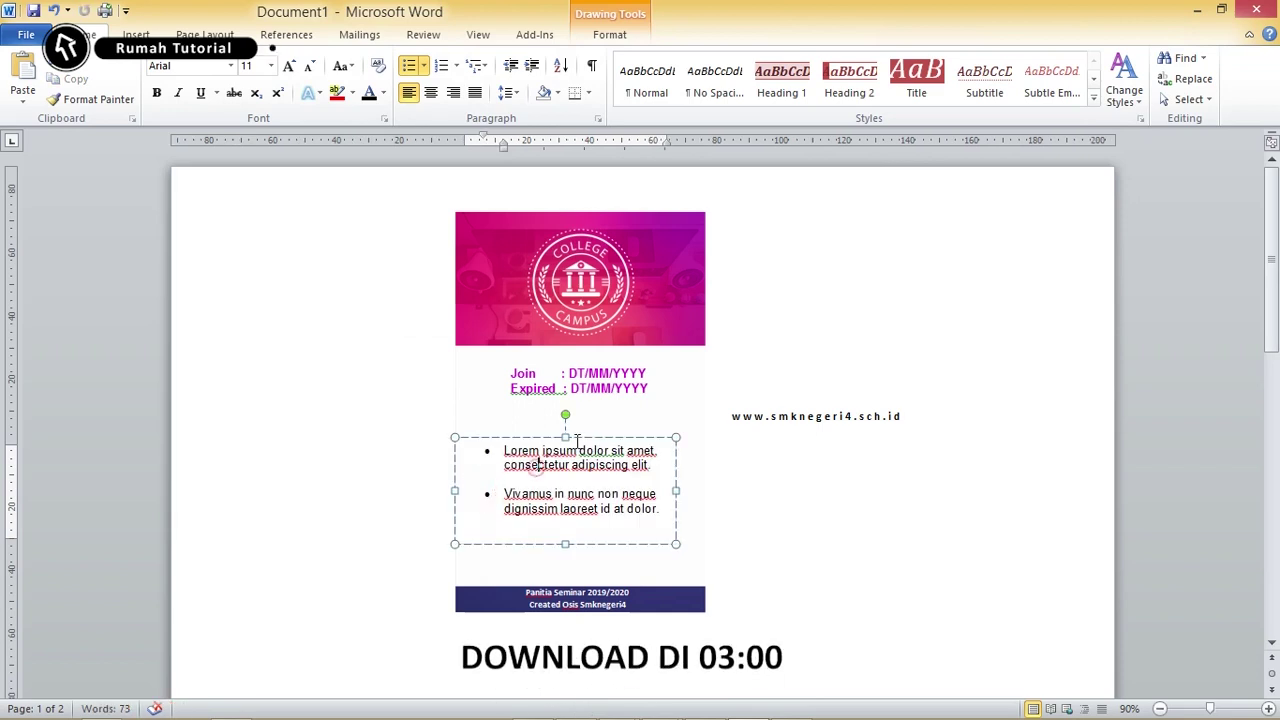
pyautogui.click(736, 462)
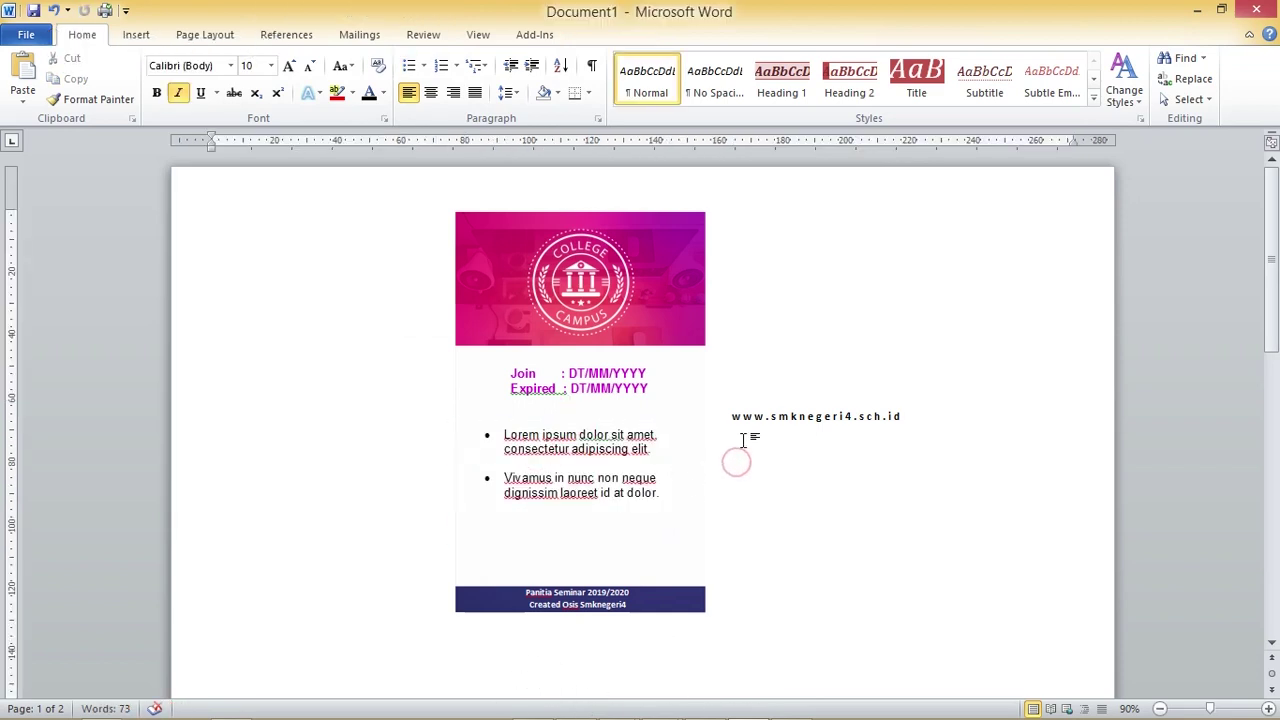
# - Move the web address box under the bullets and fill it with the ttd signature picture
pyautogui.click(753, 419)
pyautogui.moveTo(570, 527); pyautogui.dragTo(542, 540)
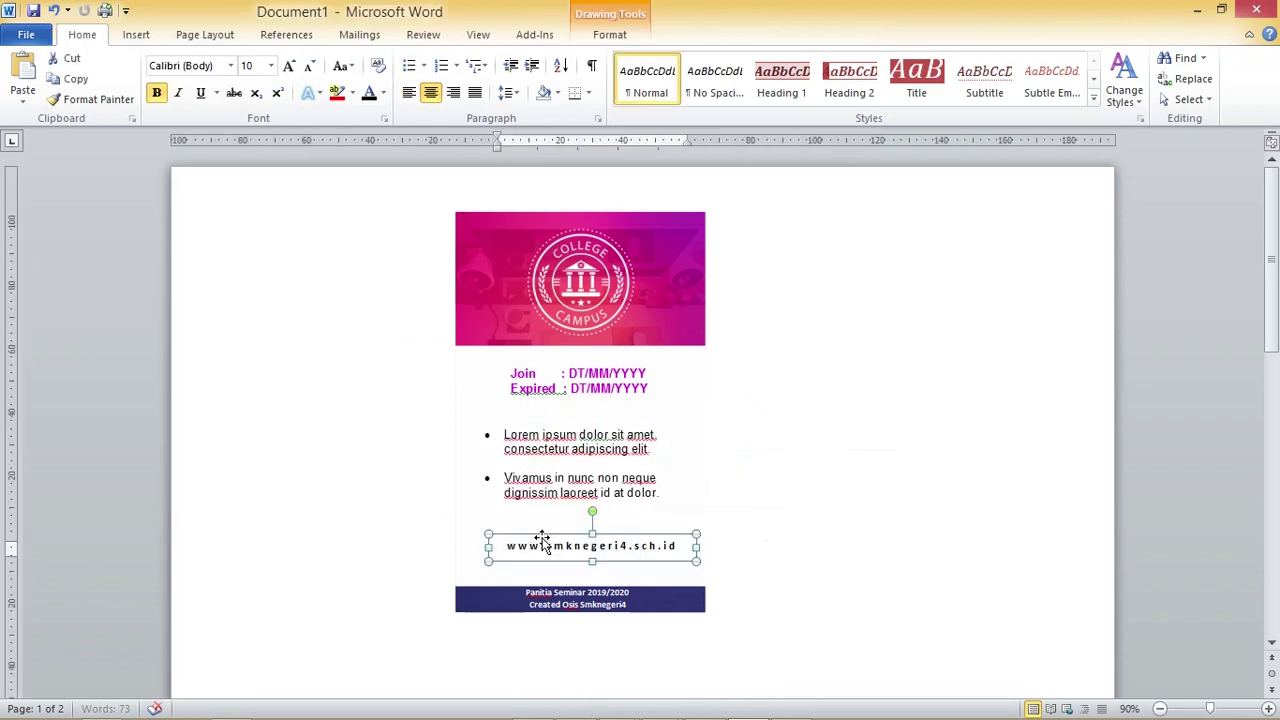
pyautogui.click(609, 34)
pyautogui.click(458, 58)
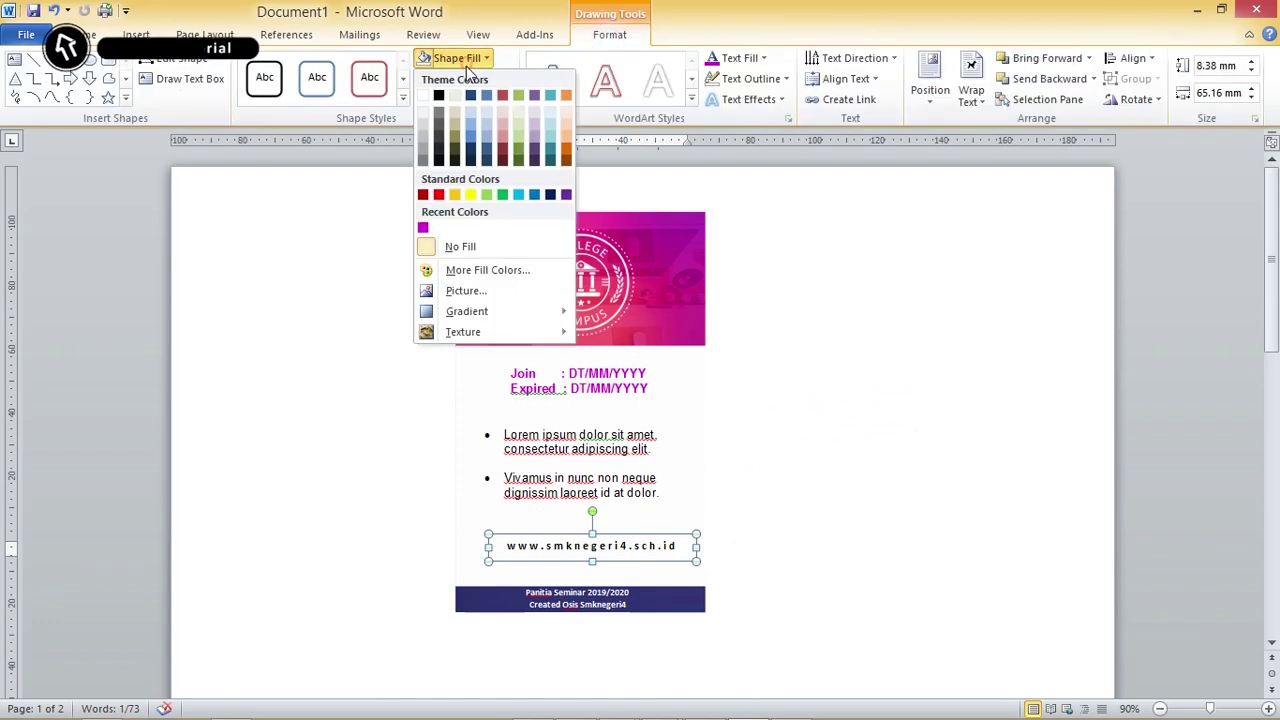
pyautogui.click(478, 289)
pyautogui.click(597, 361)
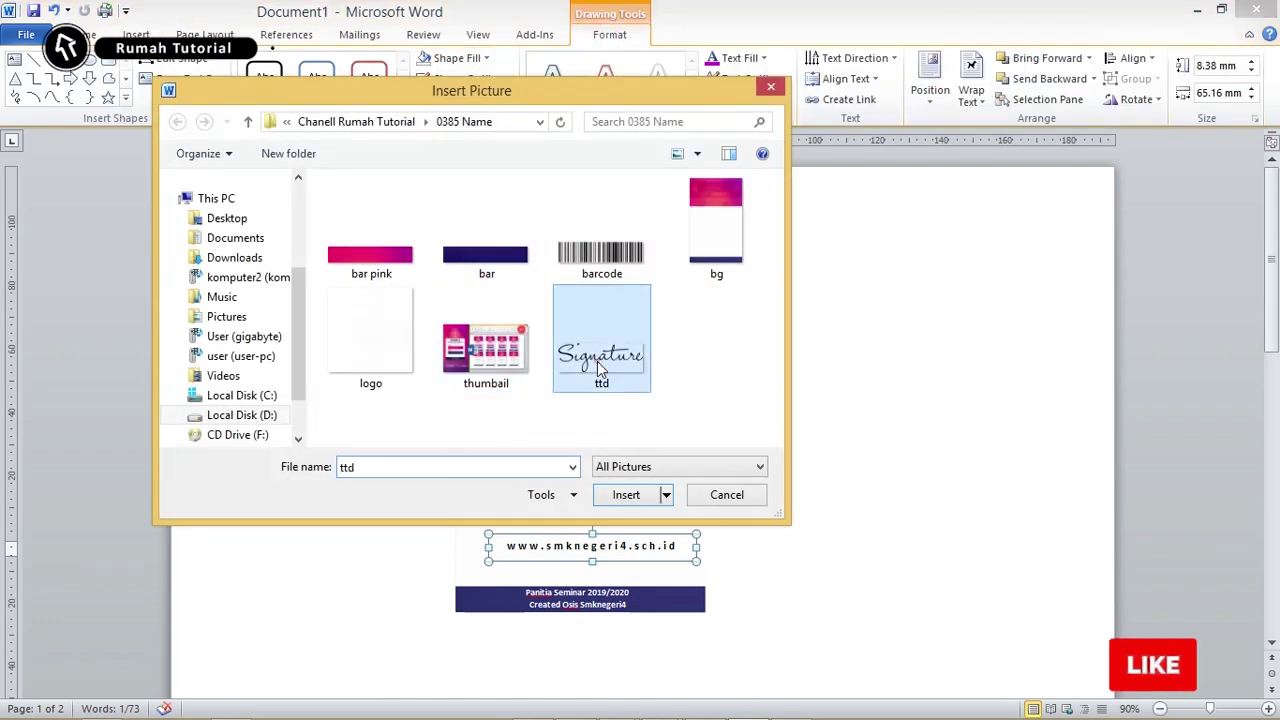
pyautogui.doubleClick(597, 361)
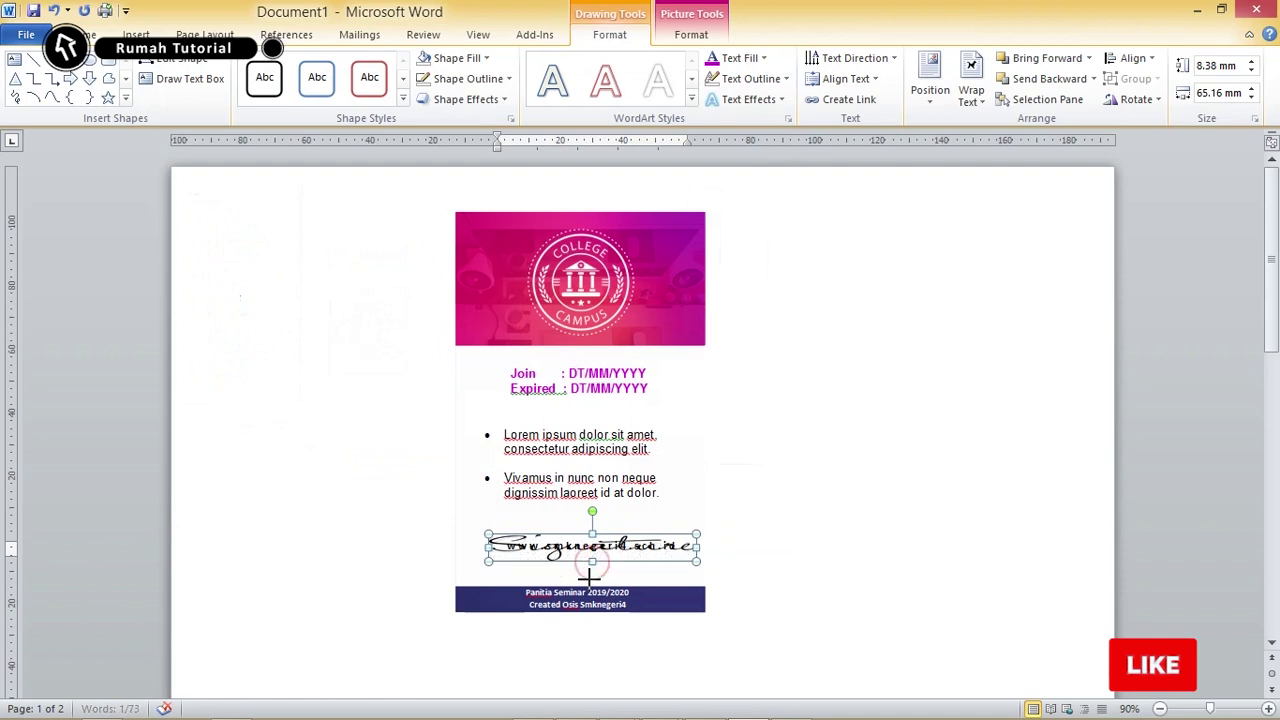
pyautogui.moveTo(590, 575); pyautogui.dragTo(592, 583)
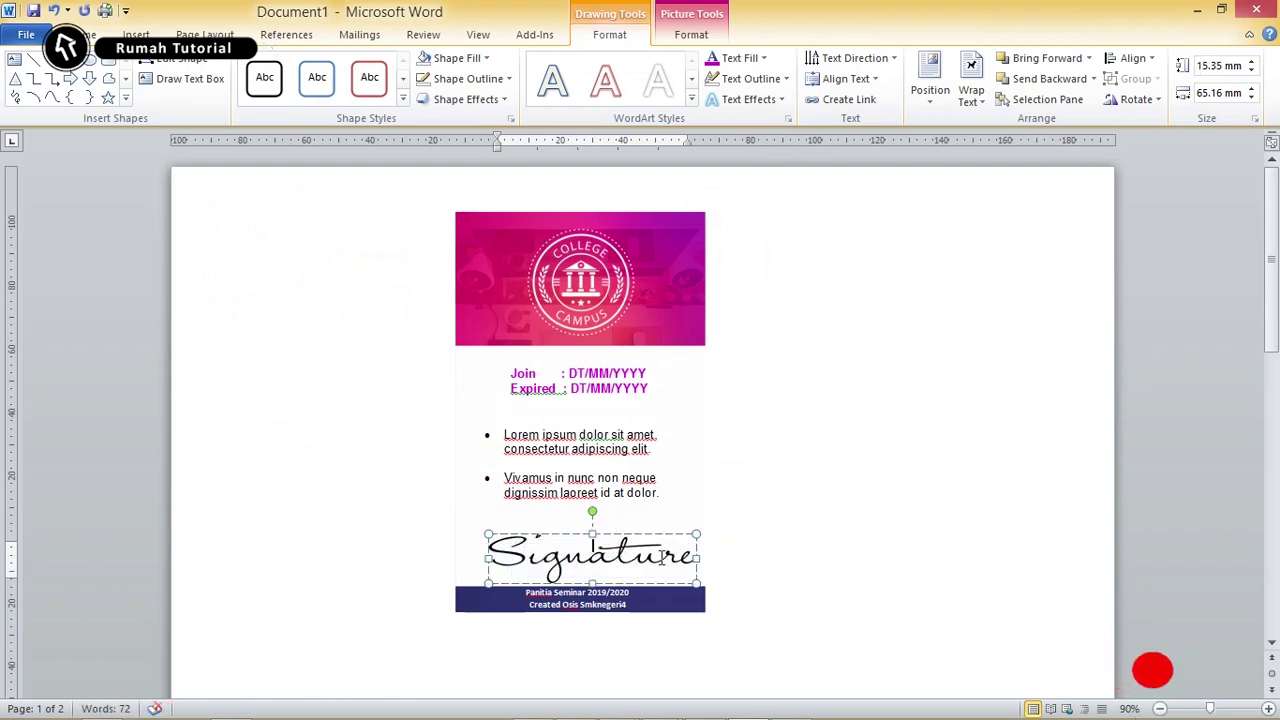
# - Resize the signature image to about 25.52 × 8.54 mm
pyautogui.click(612, 548)
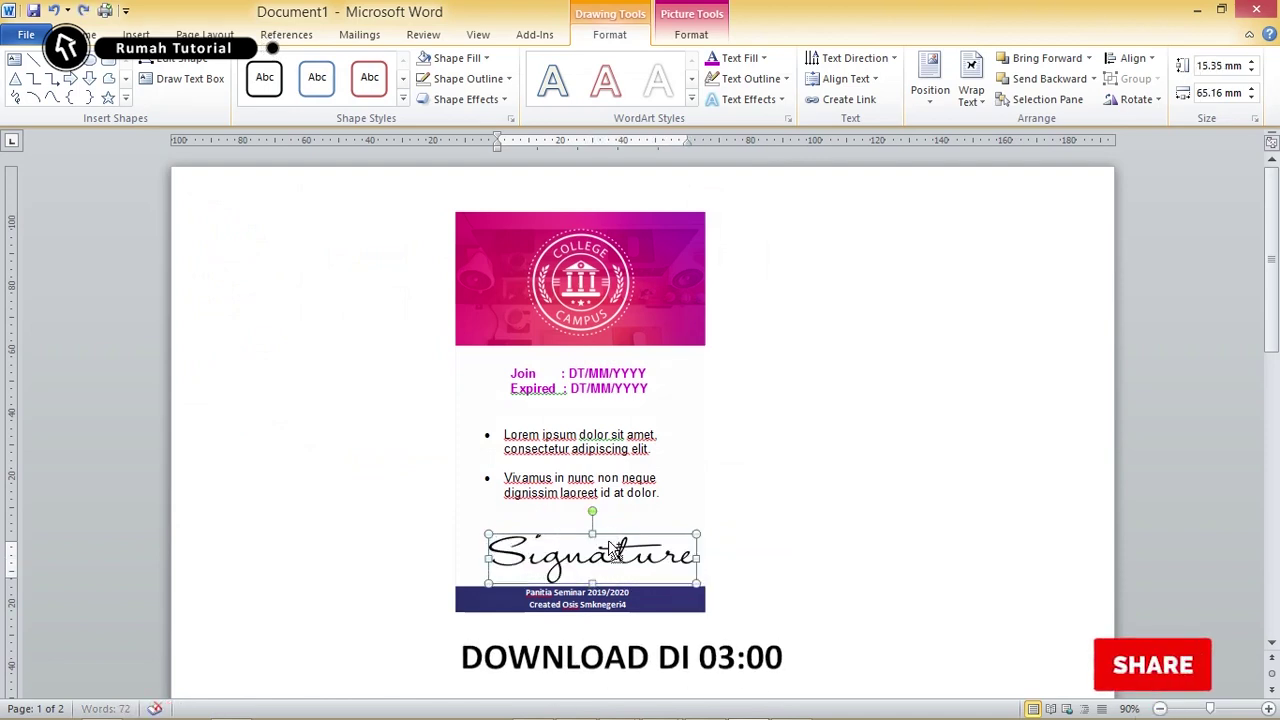
pyautogui.moveTo(690, 538); pyautogui.dragTo(636, 533)
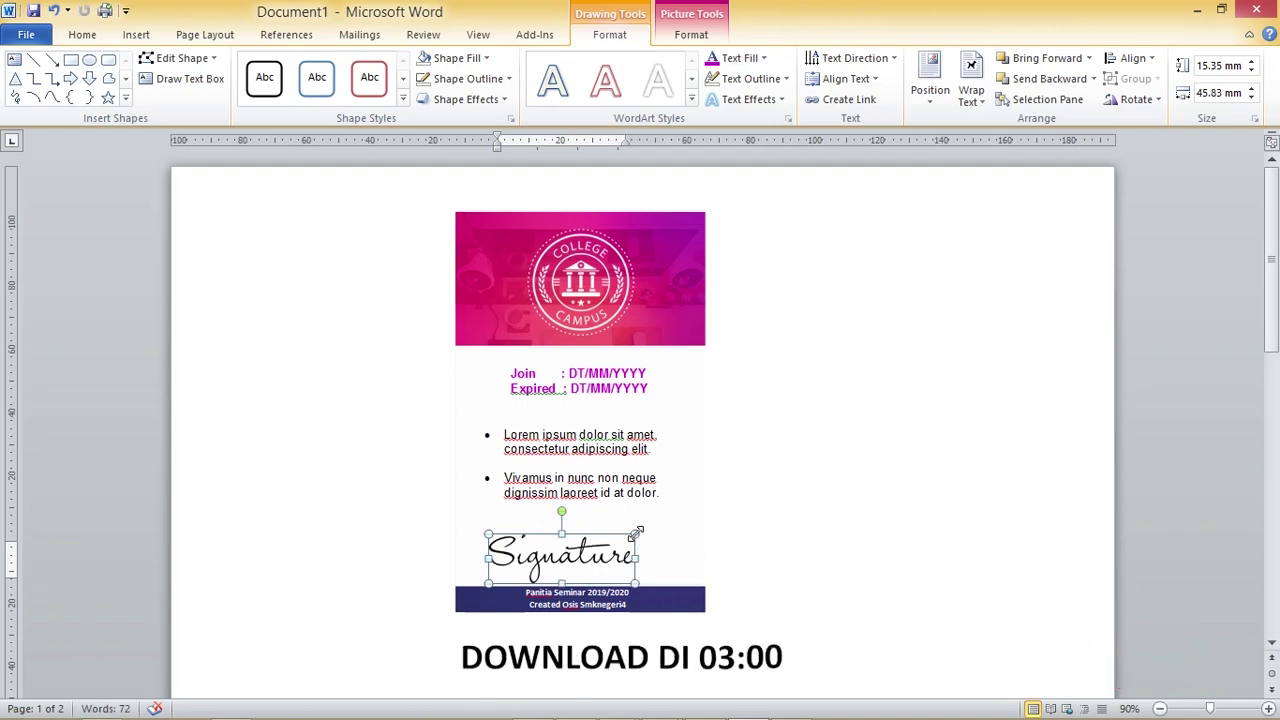
pyautogui.moveTo(488, 534); pyautogui.dragTo(544, 551)
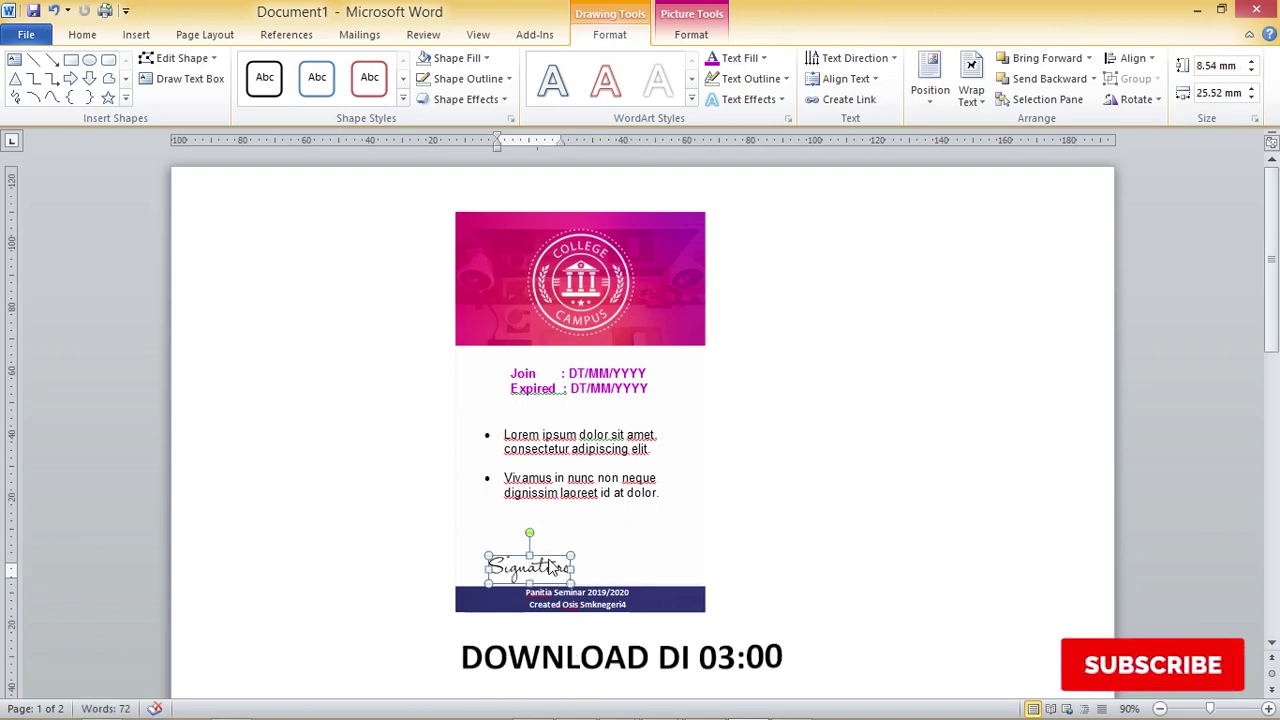
# - Copy the date text box down as the Your Signature label and shrink it over the signature
pyautogui.click(720, 531)
pyautogui.moveTo(585, 364); pyautogui.dragTo(580, 512)
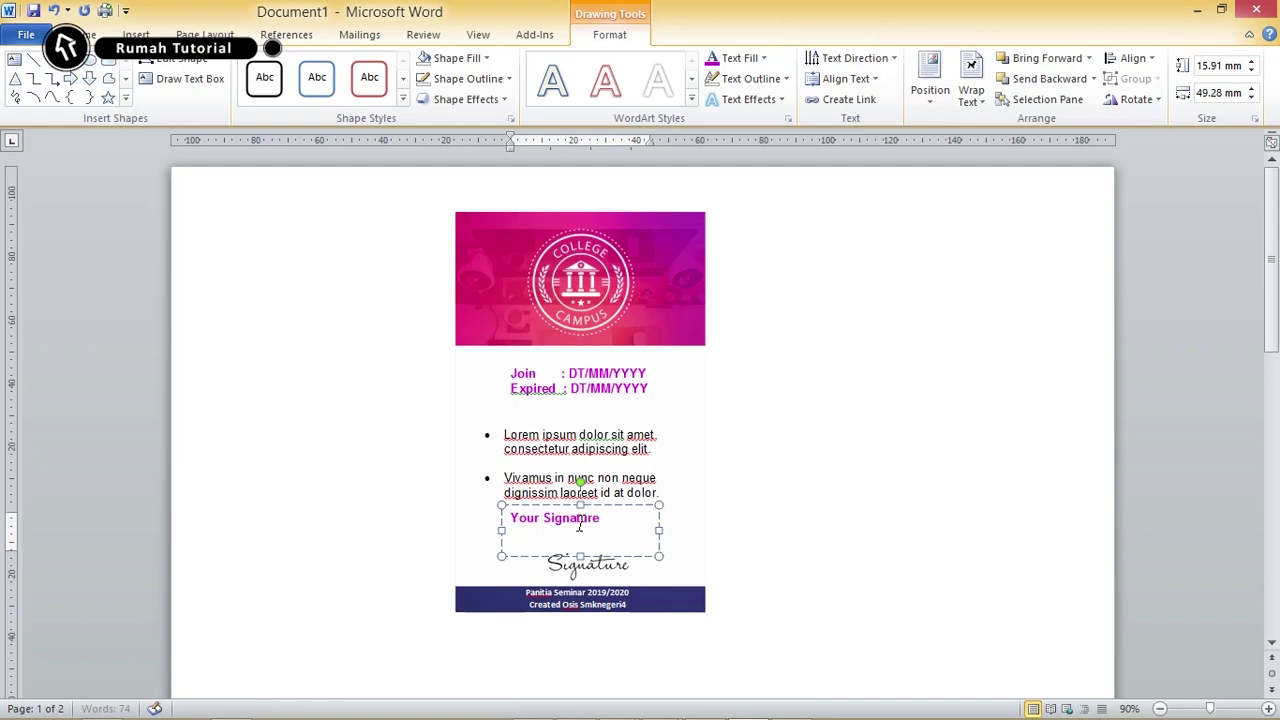
pyautogui.moveTo(627, 507); pyautogui.dragTo(638, 528)
pyautogui.moveTo(676, 567)
pyautogui.mouseDown()
pyautogui.moveTo(637, 553)
pyautogui.moveTo(628, 525)
pyautogui.mouseUp()
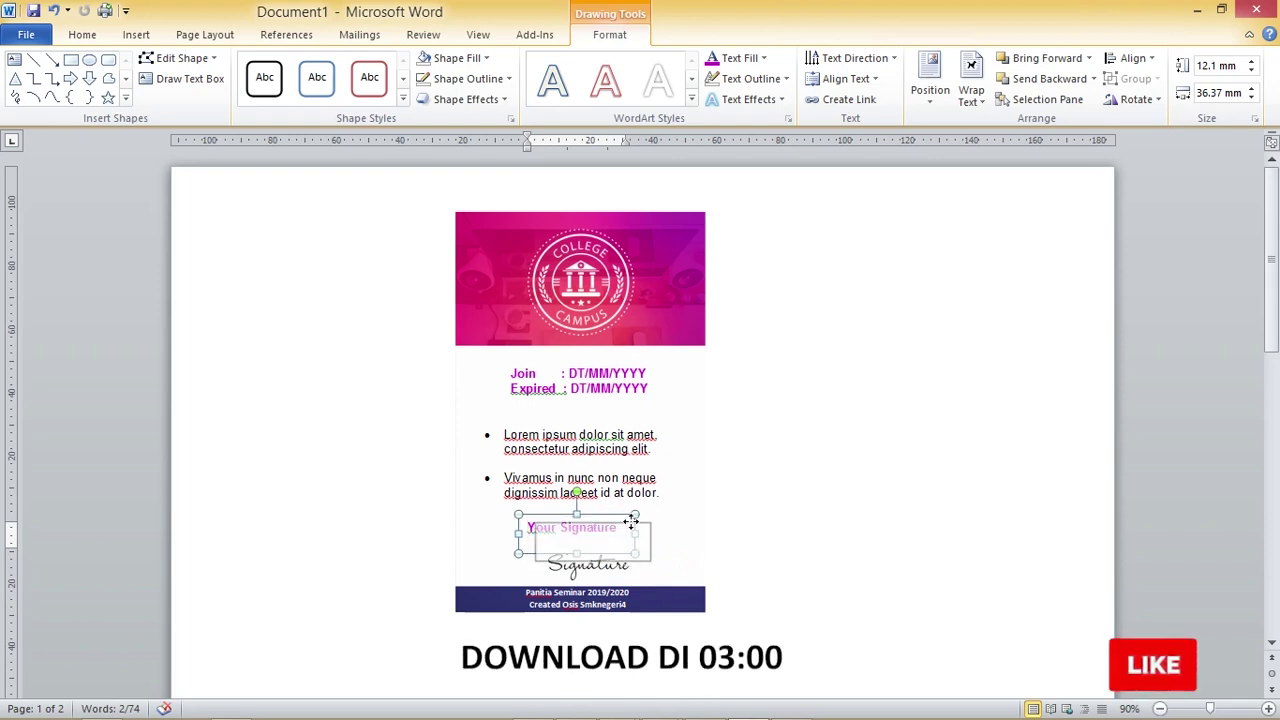
# - Nudge the label and signature together slightly left so they sit centred above the footer
pyautogui.click(607, 565)
pyautogui.keyDown('shift'); pyautogui.click(593, 521); pyautogui.keyUp('shift')
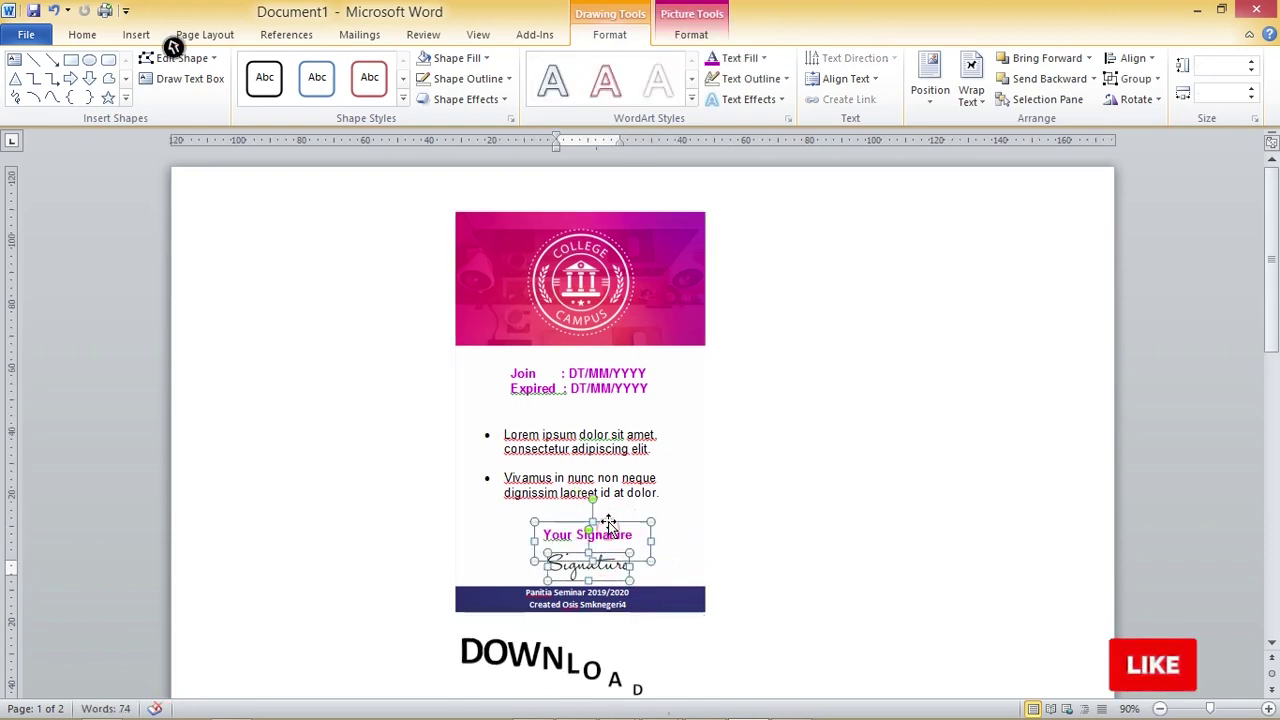
pyautogui.moveTo(593, 521); pyautogui.dragTo(577, 521)
pyautogui.click(757, 514)
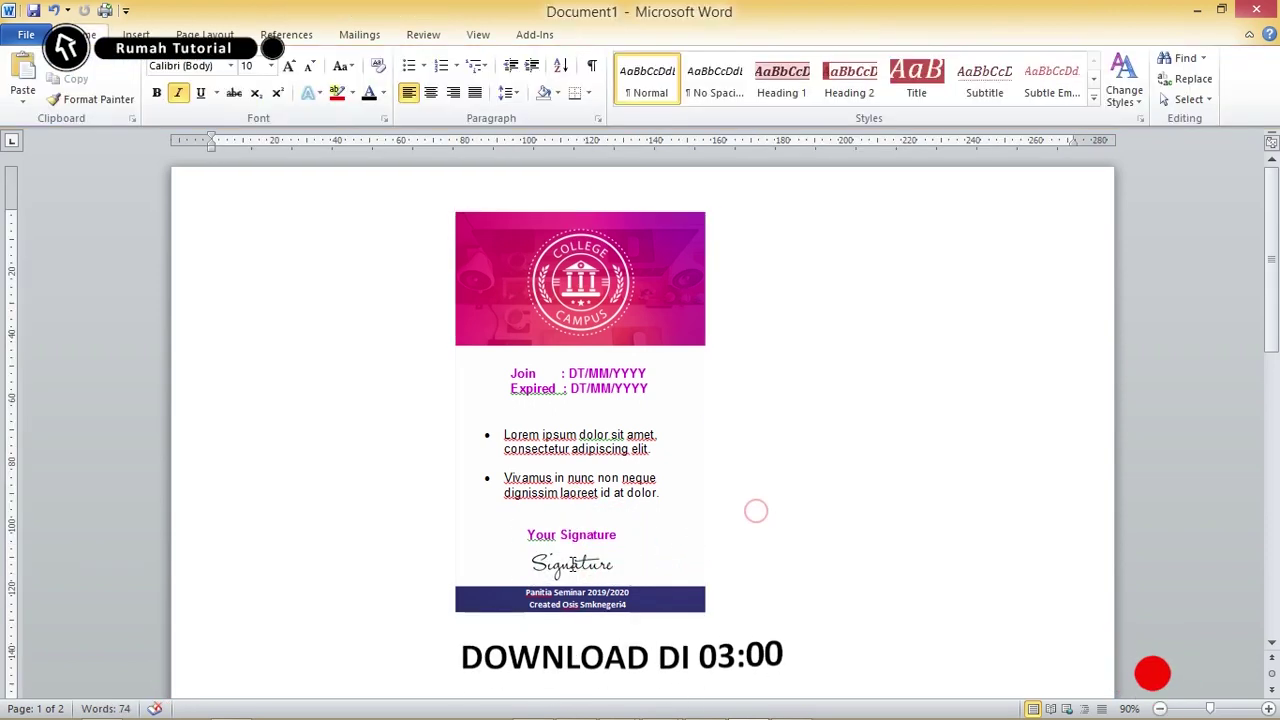
pyautogui.click(580, 565)
pyautogui.keyDown('shift'); pyautogui.click(598, 533); pyautogui.keyUp('shift')
pyautogui.click(673, 521)
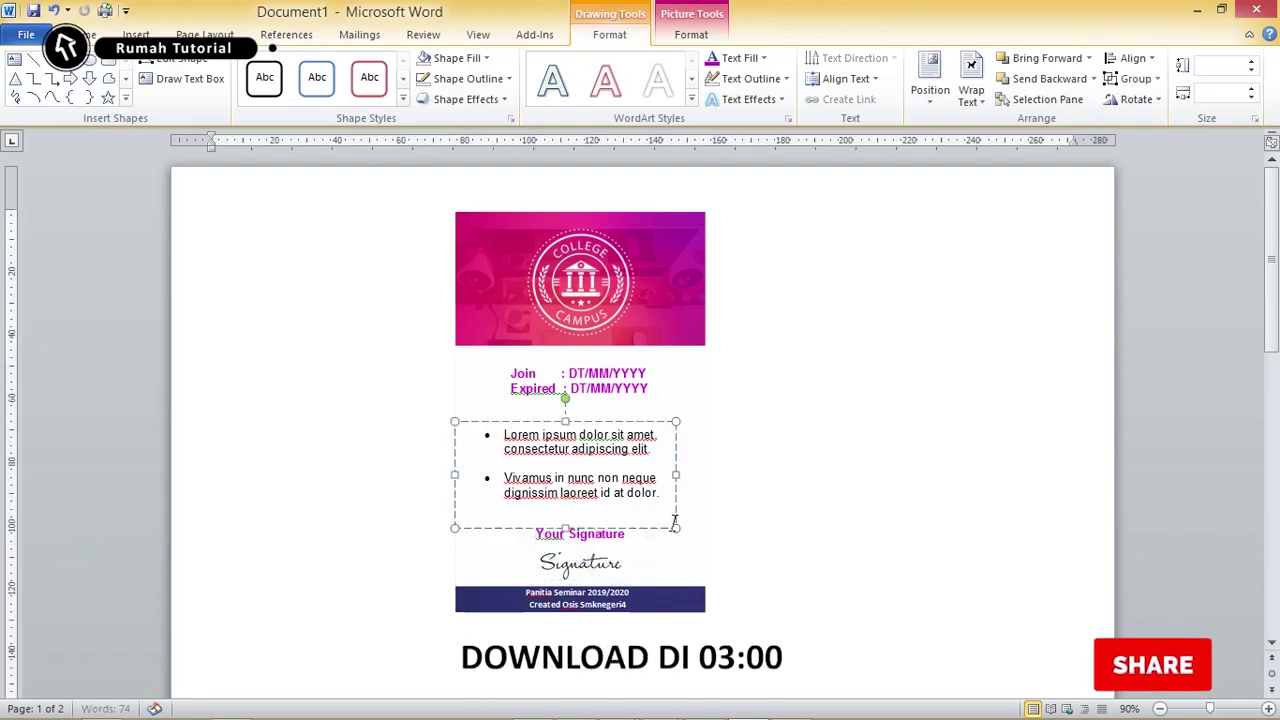
pyautogui.click(588, 555)
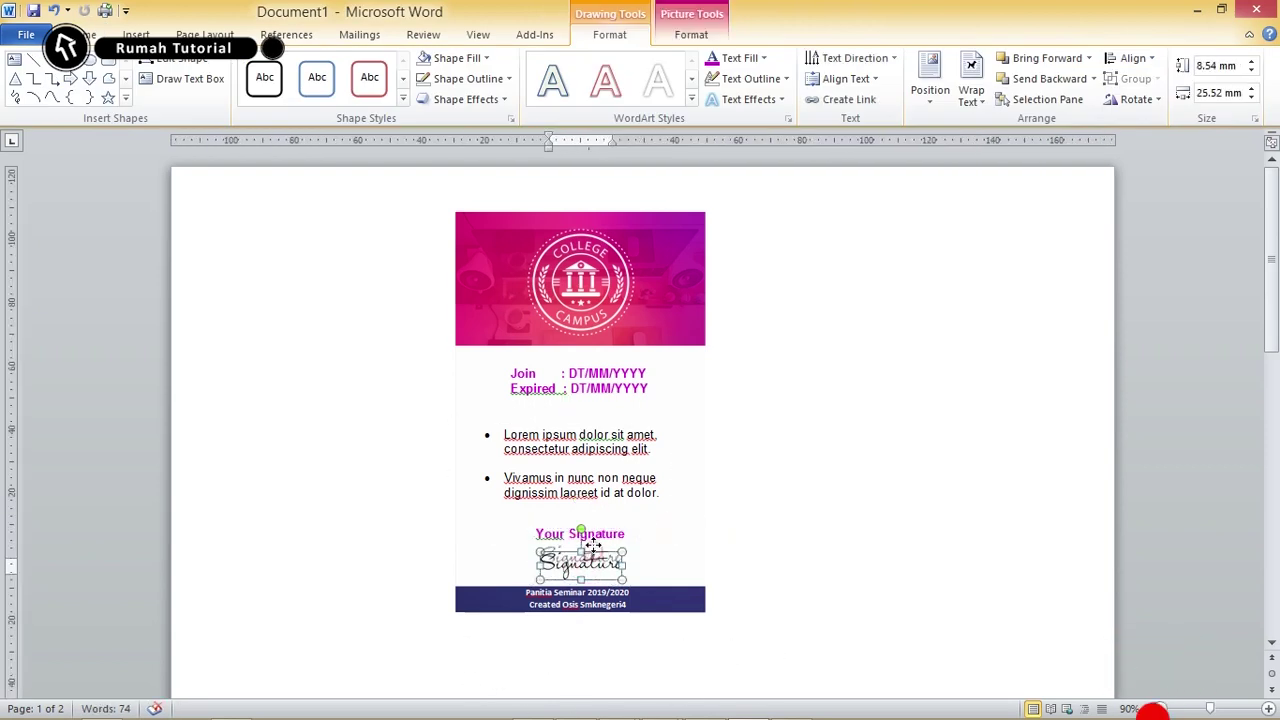
pyautogui.click(592, 594)
pyautogui.scroll(-3, 592, 594)
# - Group the footer, background picture, logo and other card pieces into one object
pyautogui.keyDown('shift'); pyautogui.click(627, 431); pyautogui.keyUp('shift')
pyautogui.keyDown('shift'); pyautogui.click(628, 436); pyautogui.keyUp('shift')
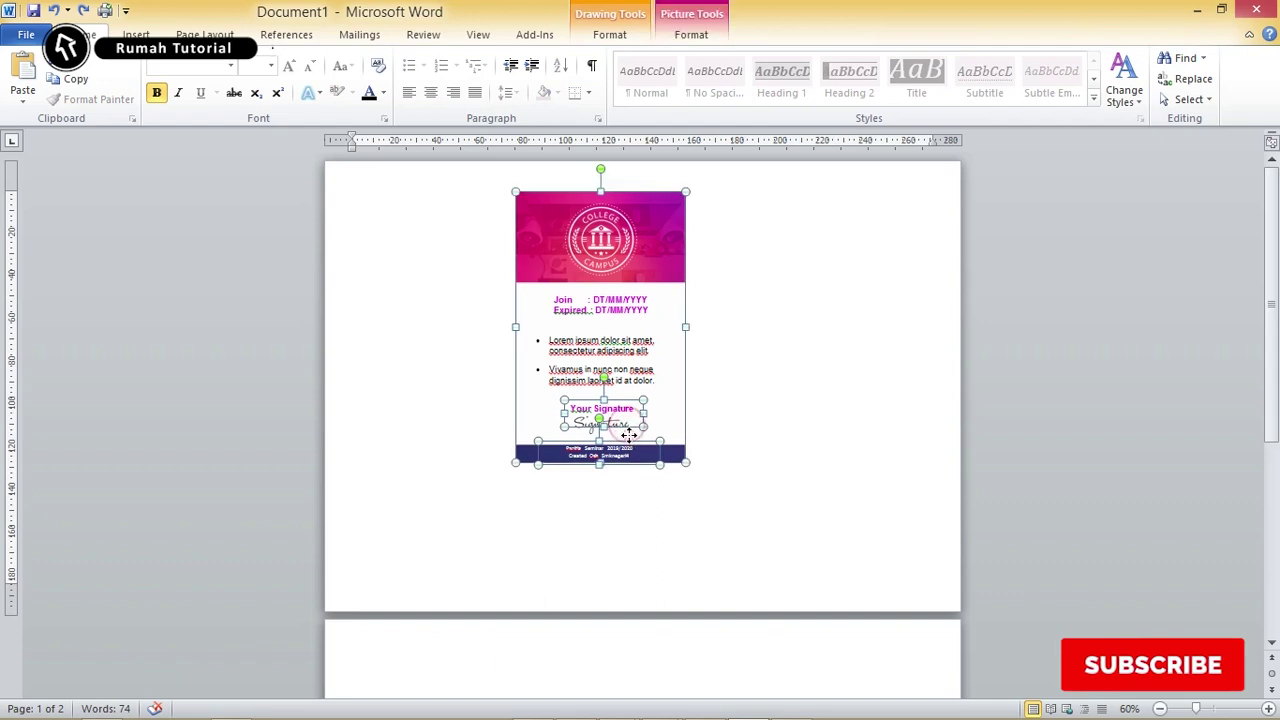
pyautogui.click(634, 253)
pyautogui.click(628, 245)
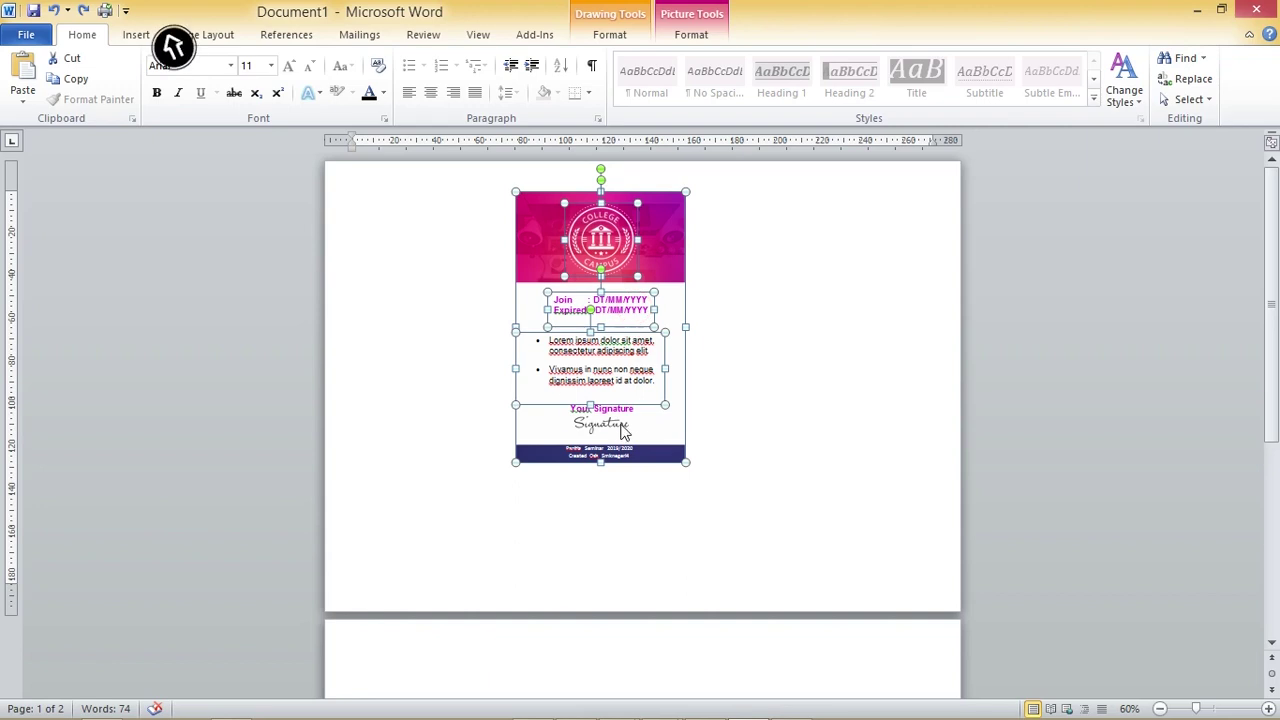
pyautogui.keyDown('shift'); pyautogui.click(645, 449); pyautogui.keyUp('shift')
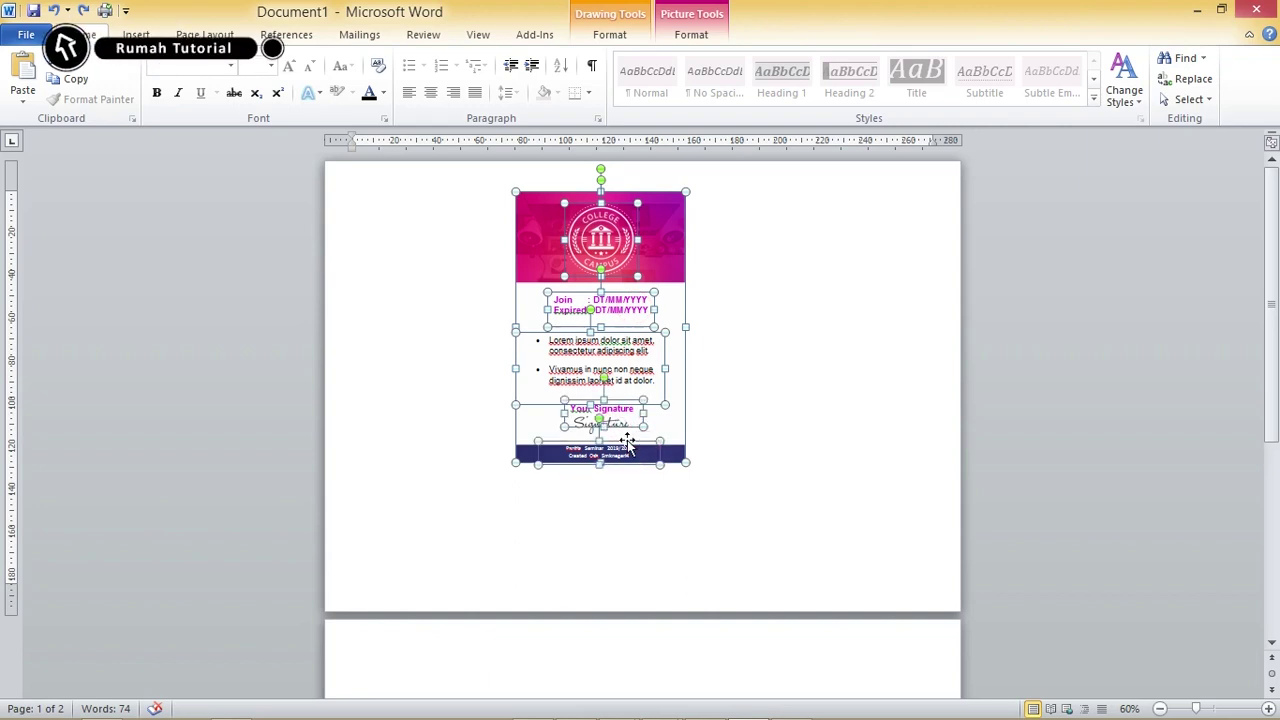
pyautogui.rightClick(619, 435)
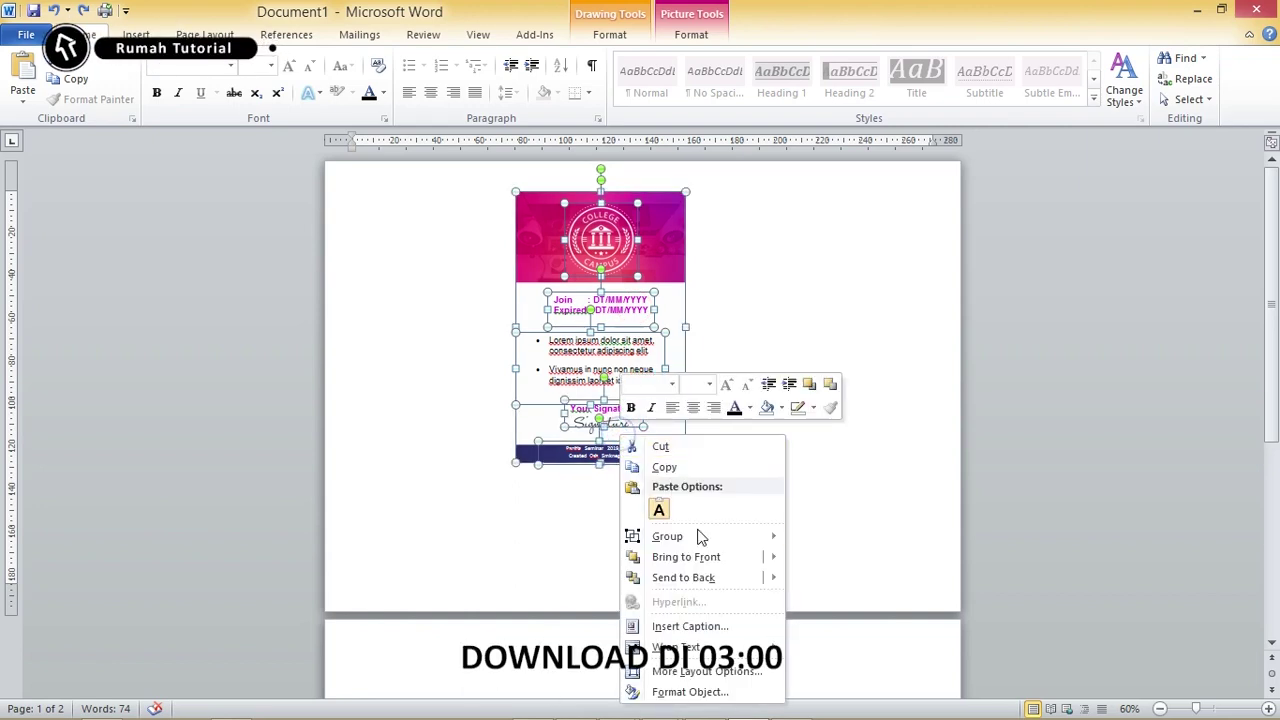
pyautogui.moveTo(700, 537)
pyautogui.click(828, 535)
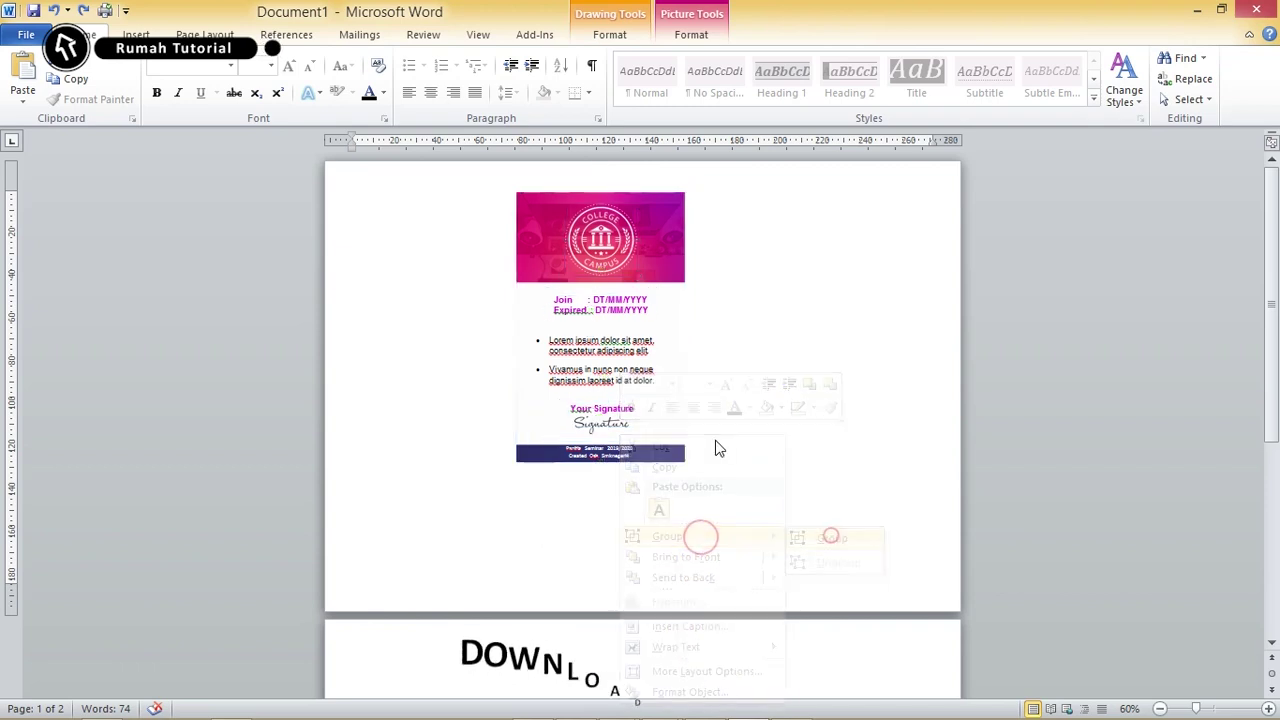
# - Send the card group to back, group the signature with it, and drag copies beside it
pyautogui.click(625, 365)
pyautogui.rightClick(643, 186)
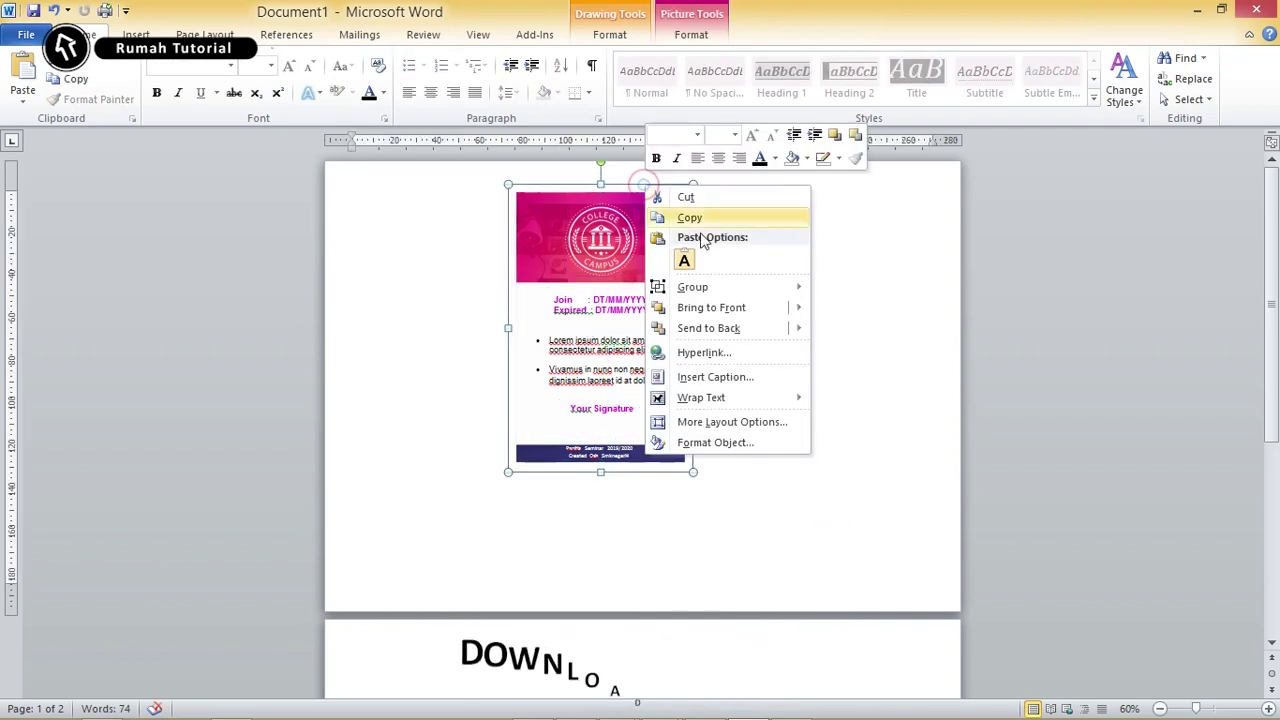
pyautogui.click(742, 331)
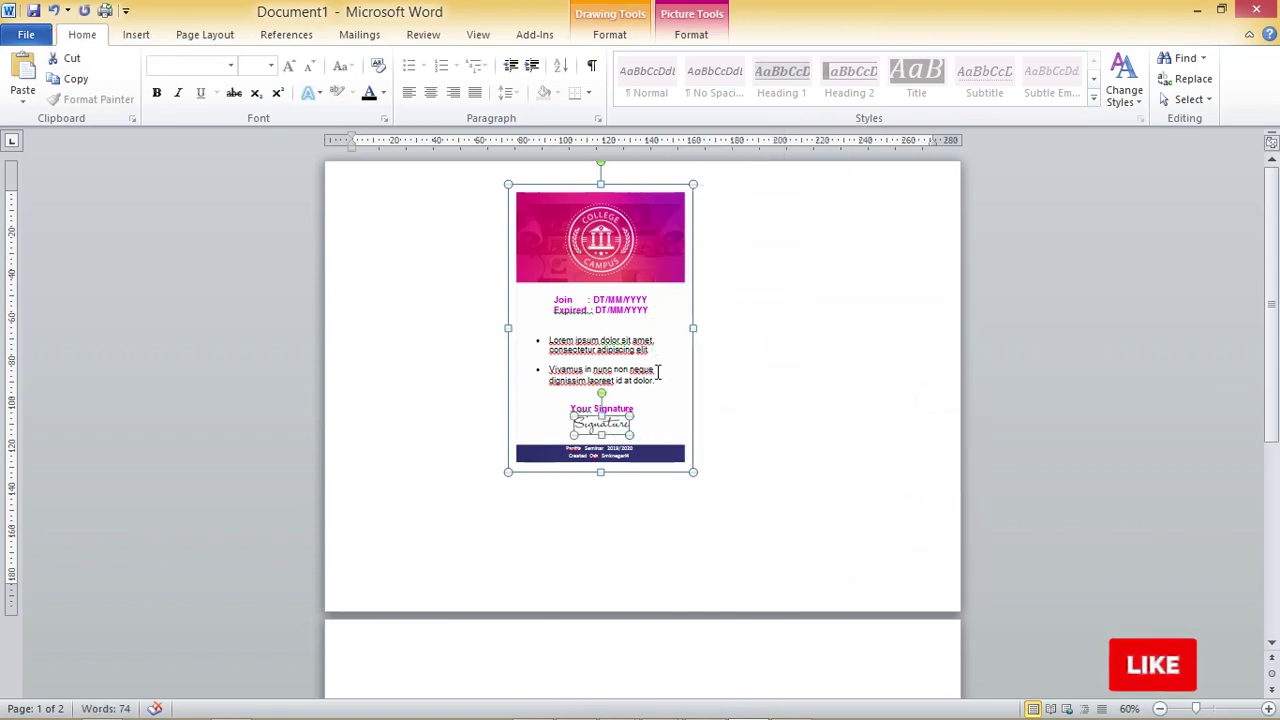
pyautogui.rightClick(620, 424)
pyautogui.moveTo(714, 517)
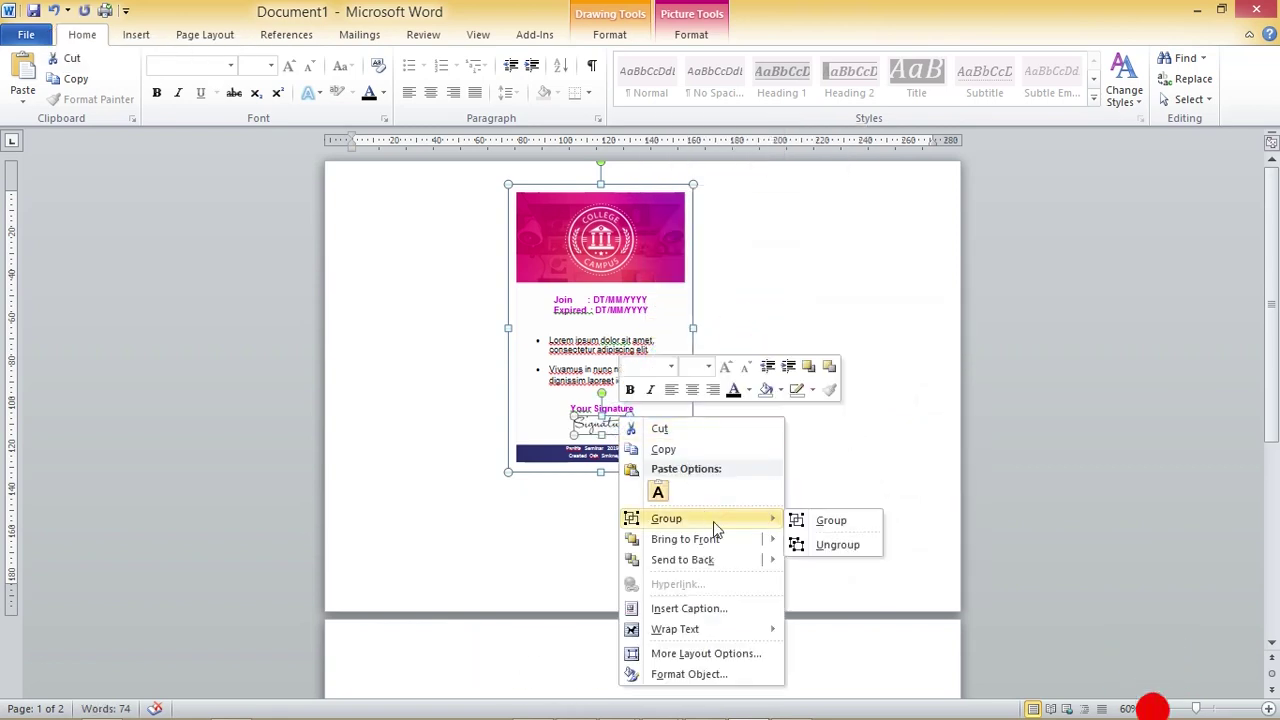
pyautogui.click(818, 521)
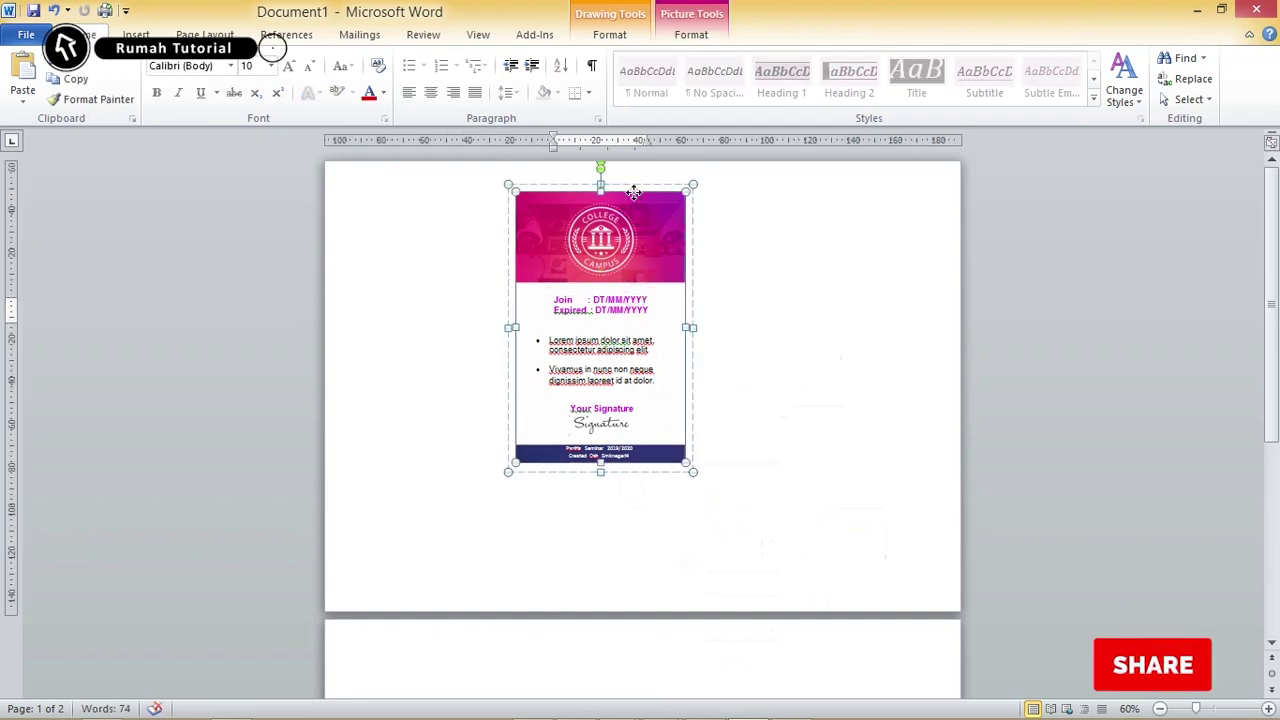
pyautogui.moveTo(631, 181)
pyautogui.mouseDown()
pyautogui.moveTo(486, 185)
pyautogui.moveTo(851, 181)
pyautogui.mouseUp()
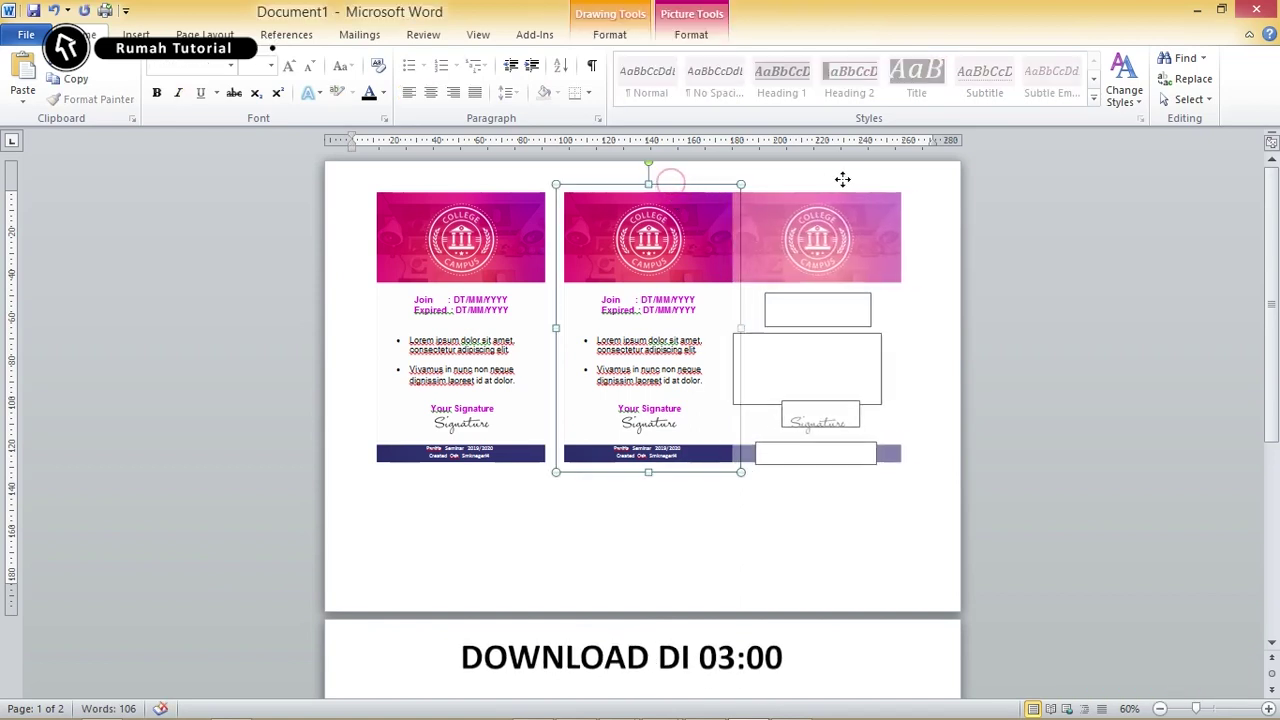
# - Group the three dated cards into a single object
pyautogui.keyDown('shift'); pyautogui.click(494, 232); pyautogui.keyUp('shift')
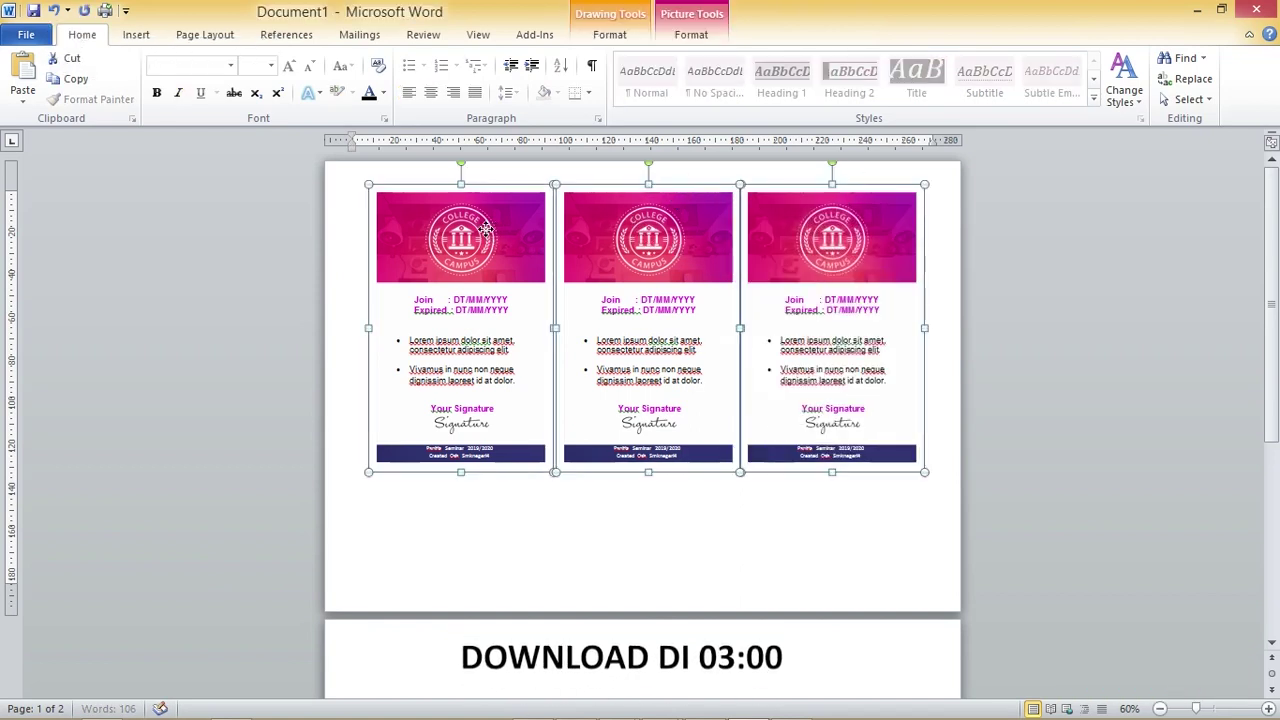
pyautogui.rightClick(488, 229)
pyautogui.click(699, 333)
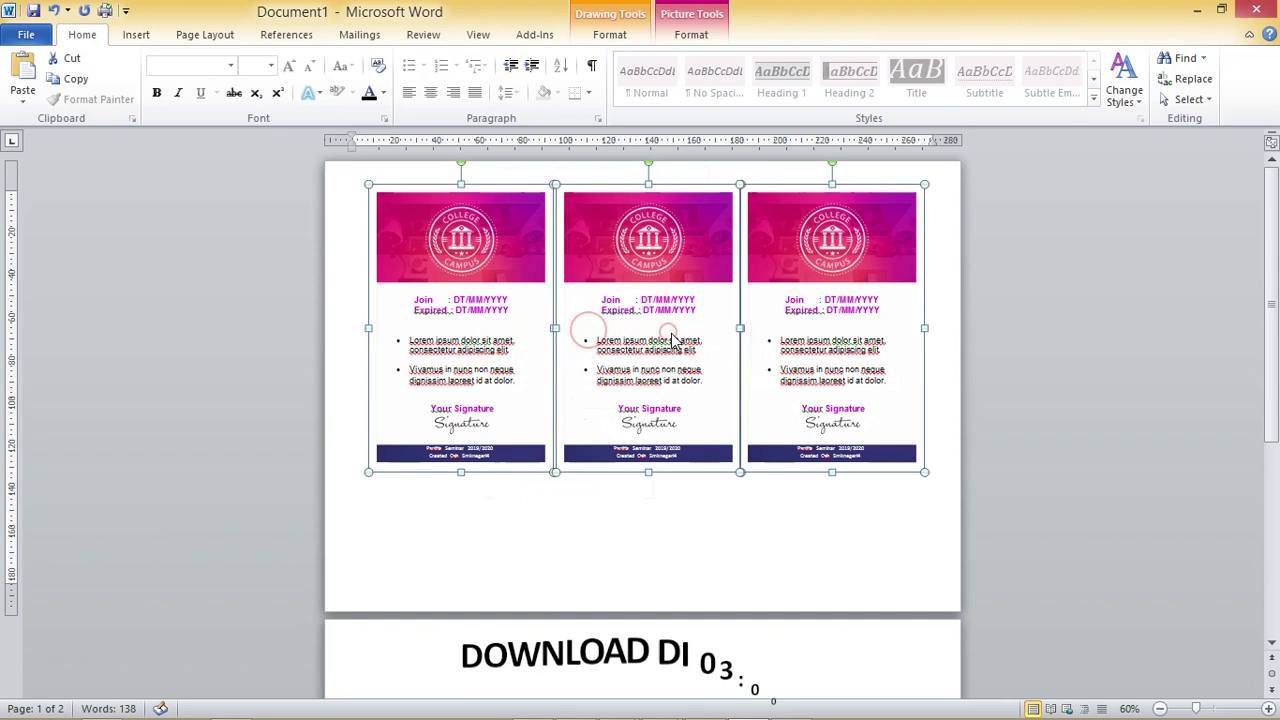
pyautogui.click(685, 232)
pyautogui.click(671, 184)
# - Position the three-card group in the middle centre of the page and review both pages
pyautogui.rightClick(672, 184)
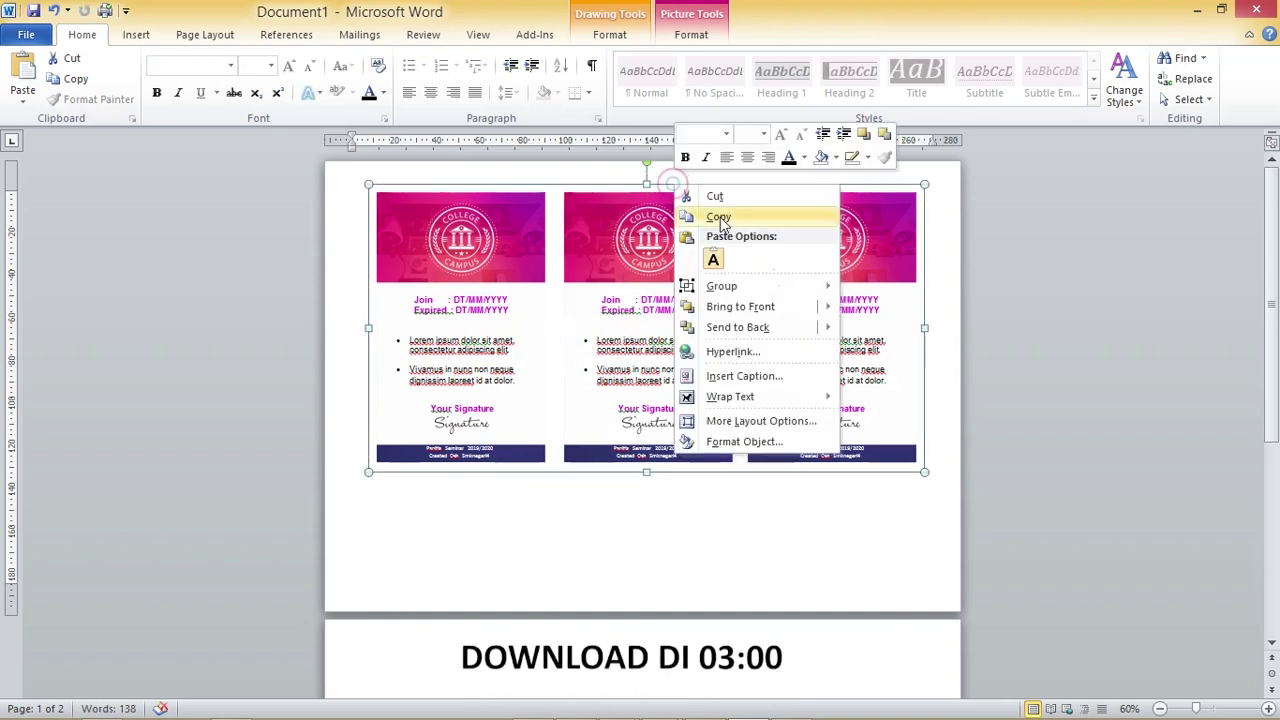
pyautogui.moveTo(780, 288)
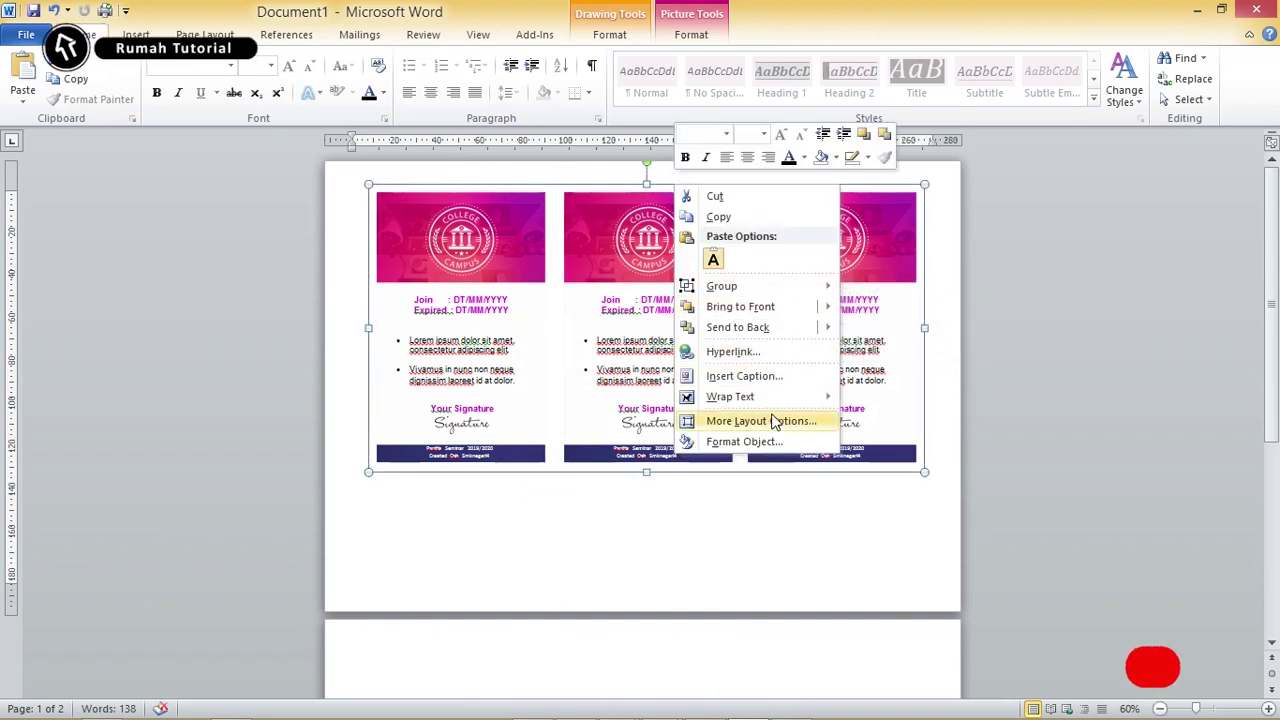
pyautogui.click(699, 36)
pyautogui.click(858, 78)
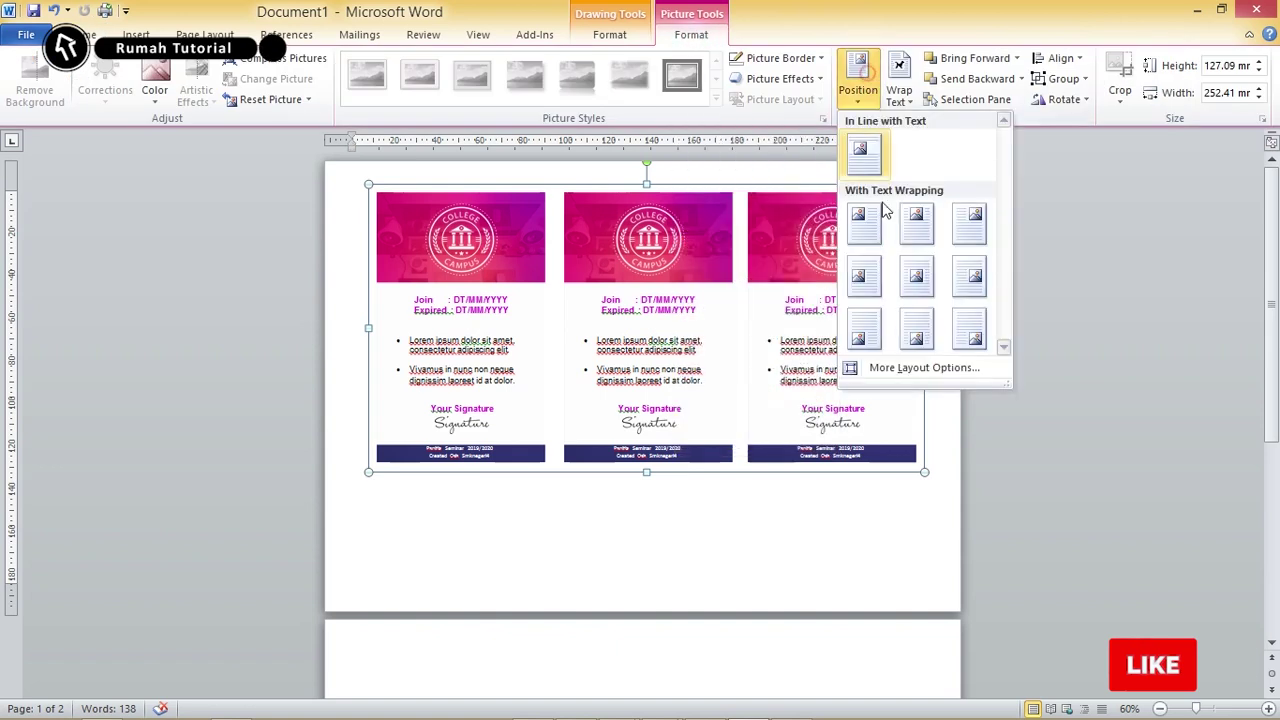
pyautogui.click(918, 285)
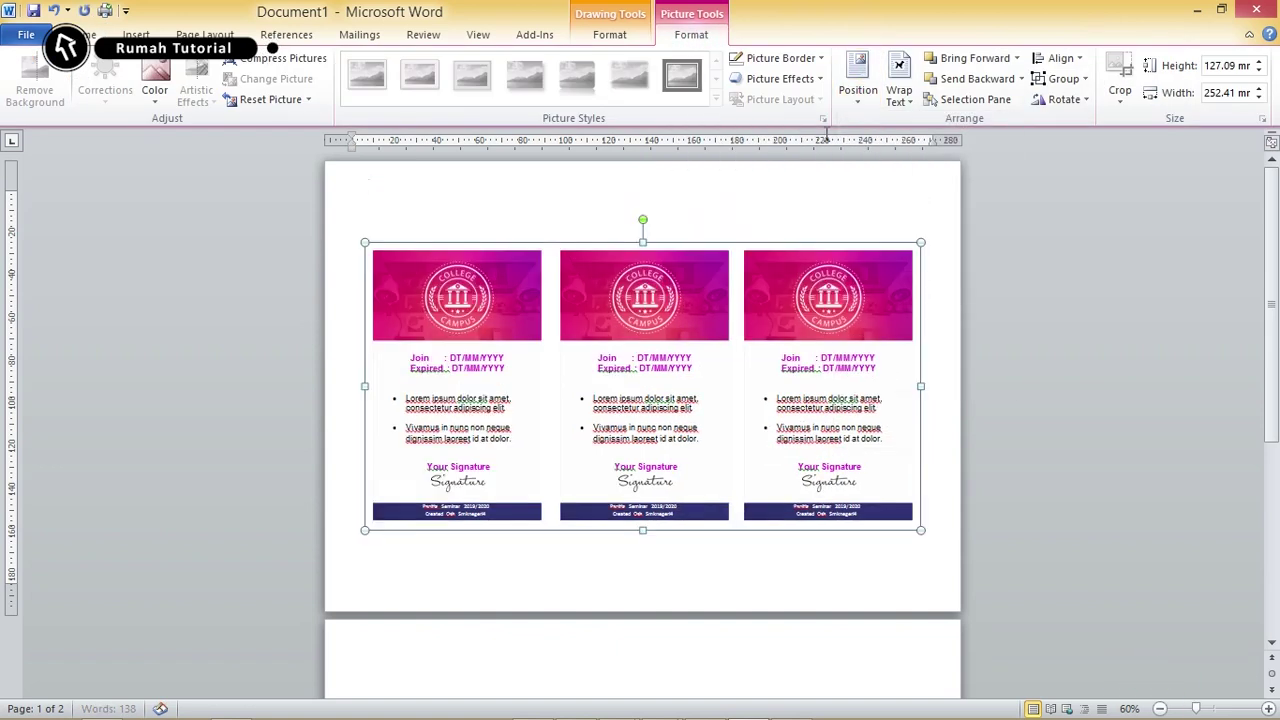
pyautogui.click(805, 205)
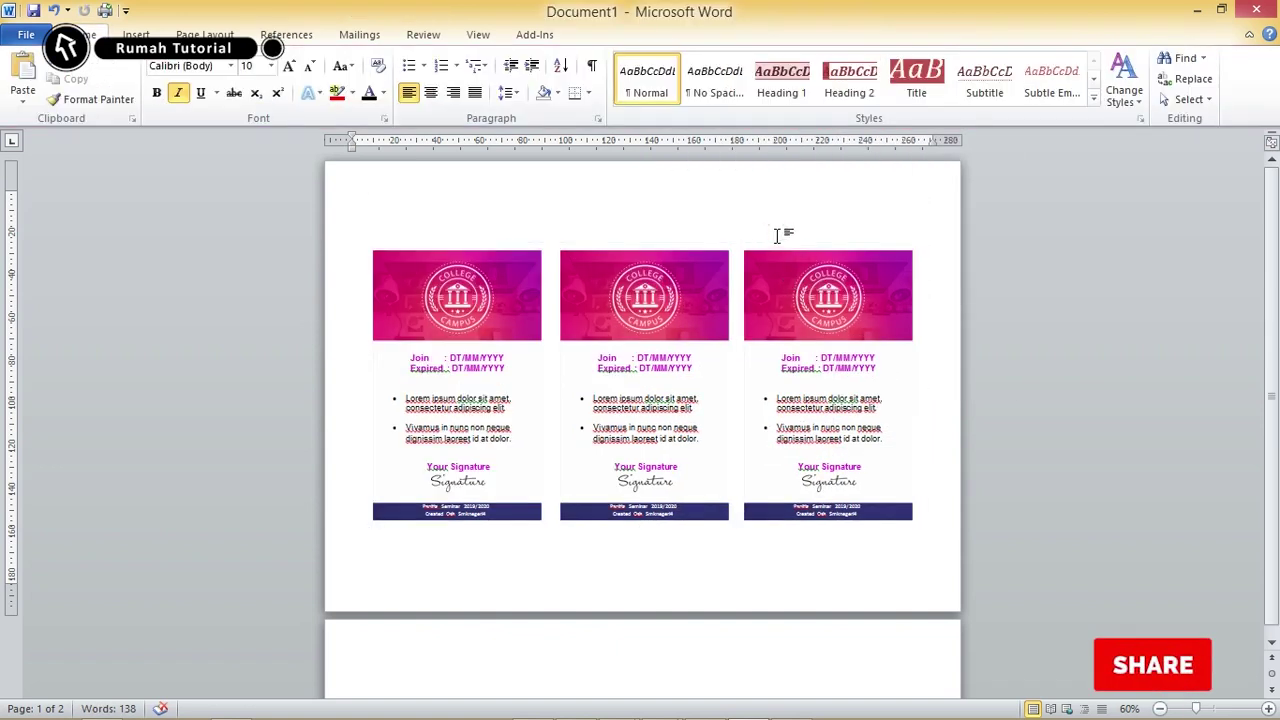
pyautogui.scroll(-3, 662, 220)
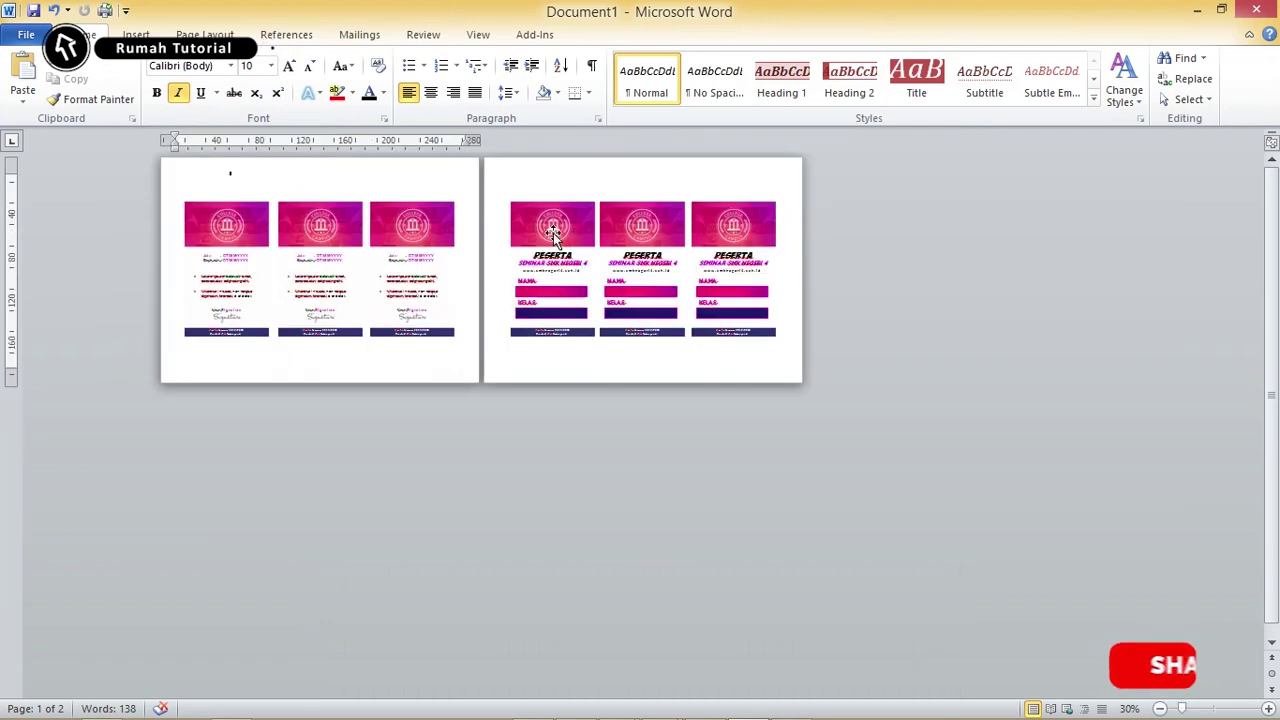
pyautogui.scroll(1, 568, 232)
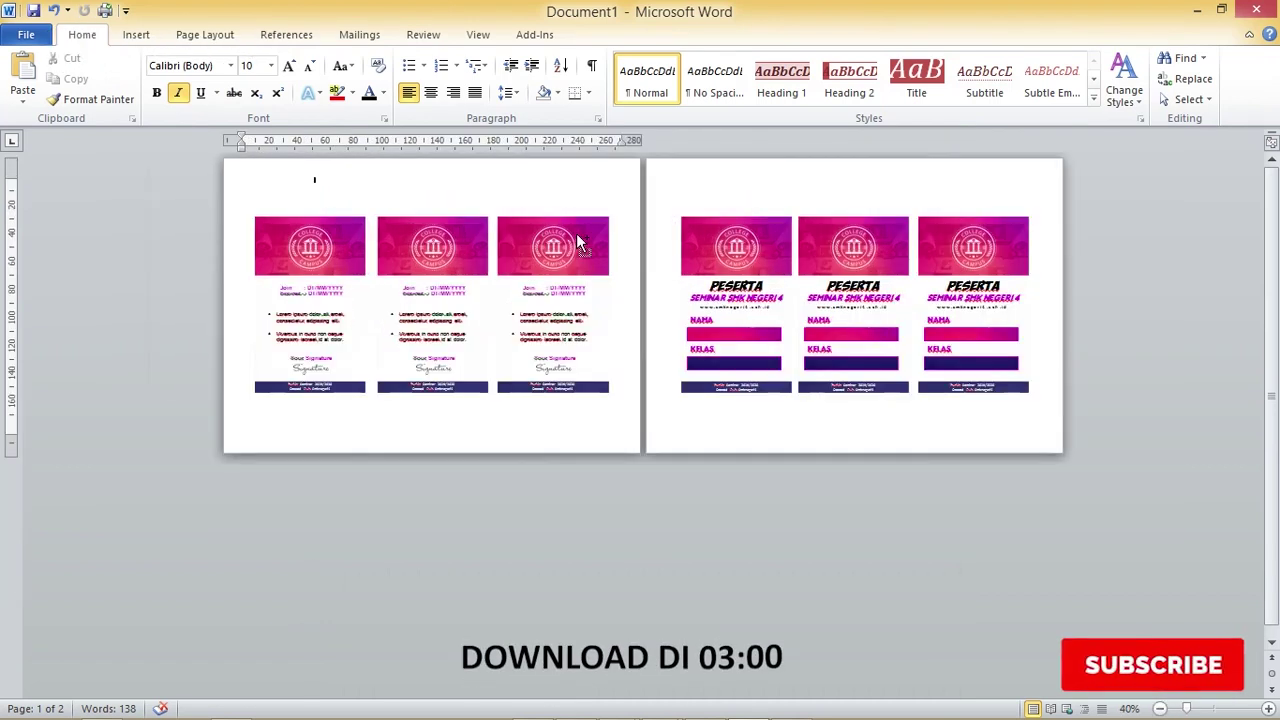